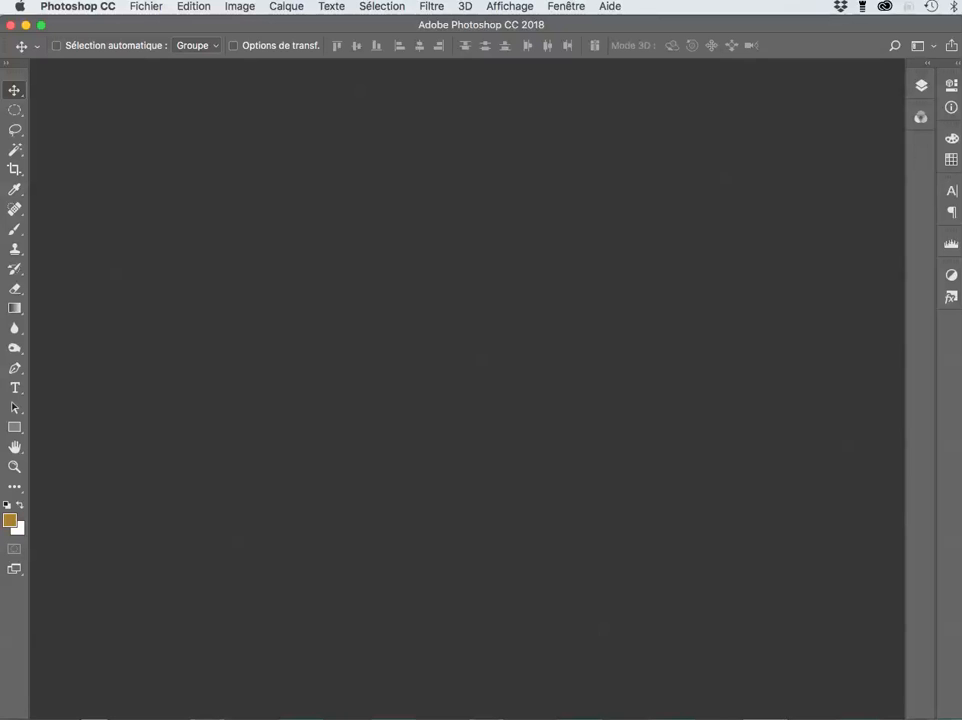
Step: Bring up the Open dialog with Cmd+O, showing the sélections folder
{"action": "key", "text": "super"}
{"action": "key", "text": "super+o"}
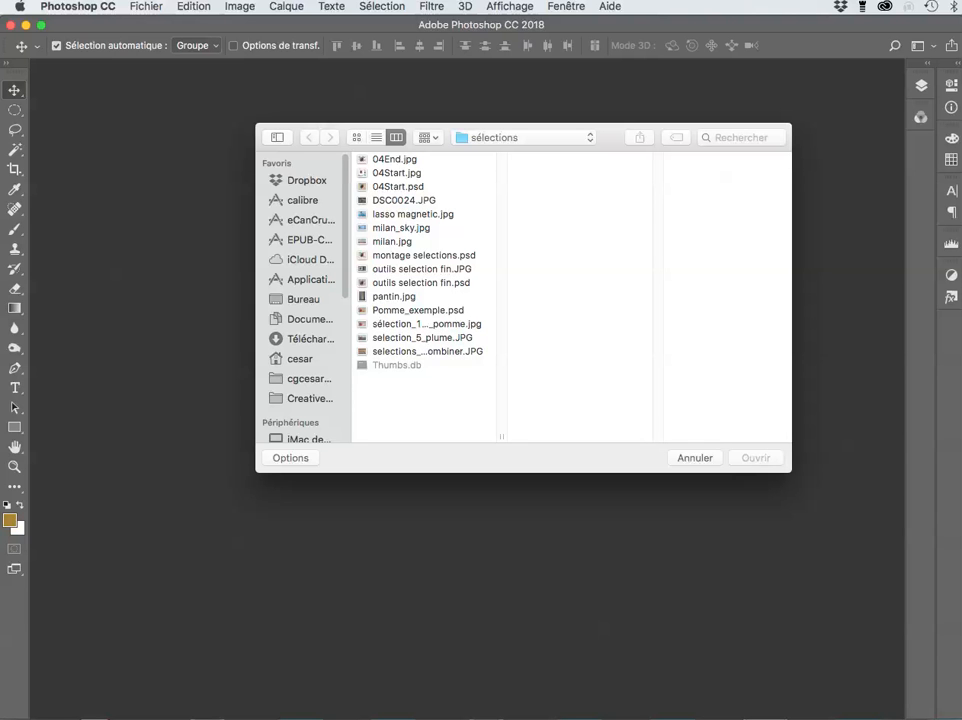
Step: Open pantin.jpg and keep its embedded Adobe RGB (1998) profile in the mismatch warning
{"action": "left_click", "coordinate": [394, 297]}
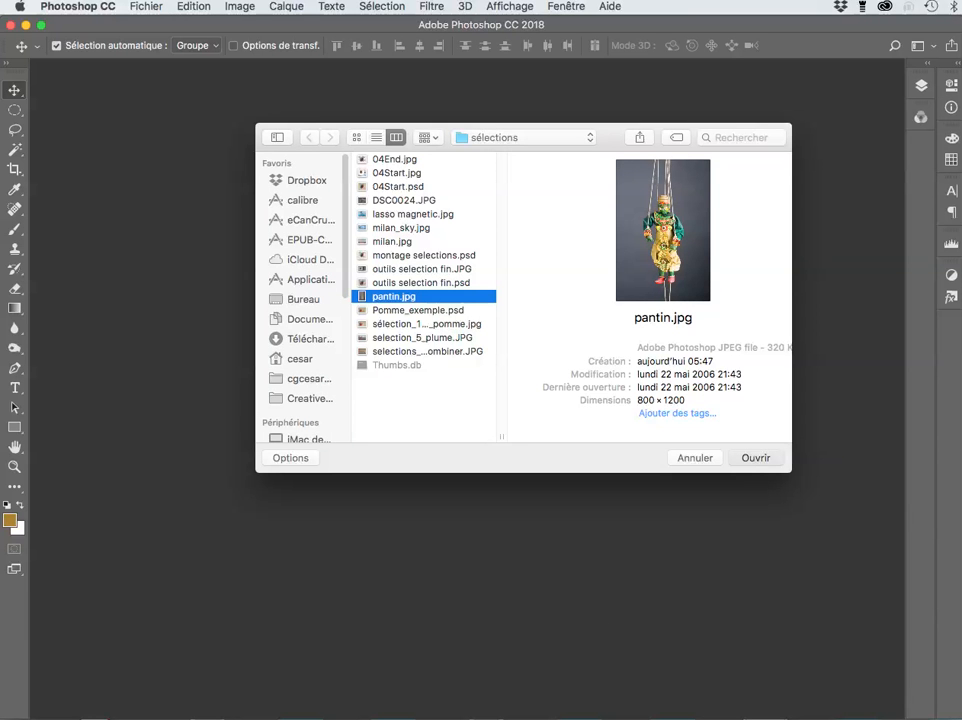
{"action": "key", "text": "Return"}
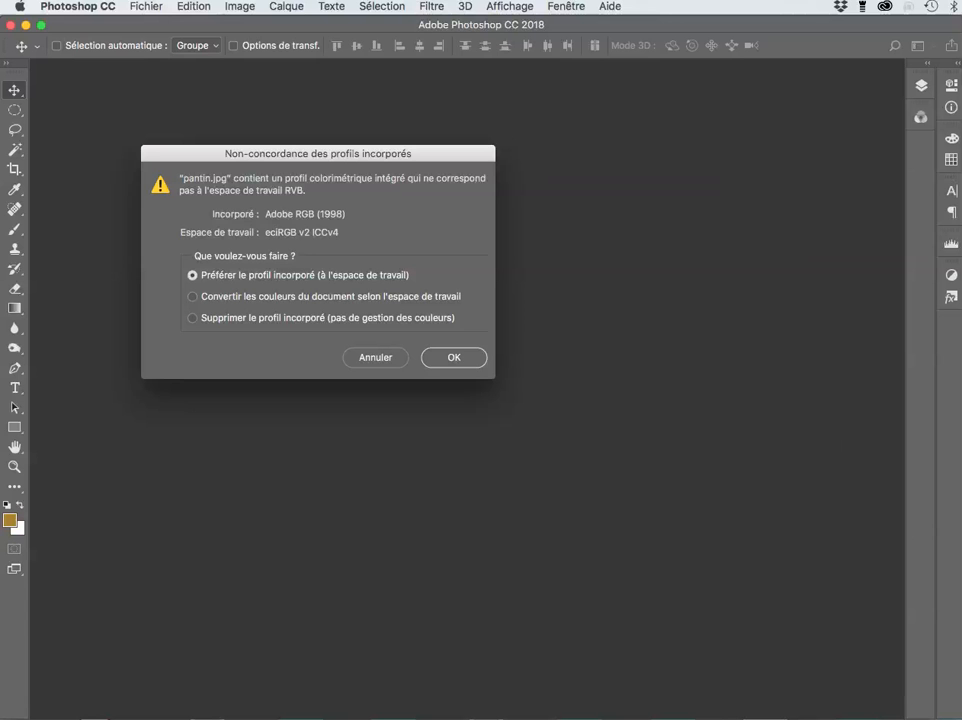
{"action": "left_click_drag", "start_coordinate": [318, 153], "coordinate": [483, 136]}
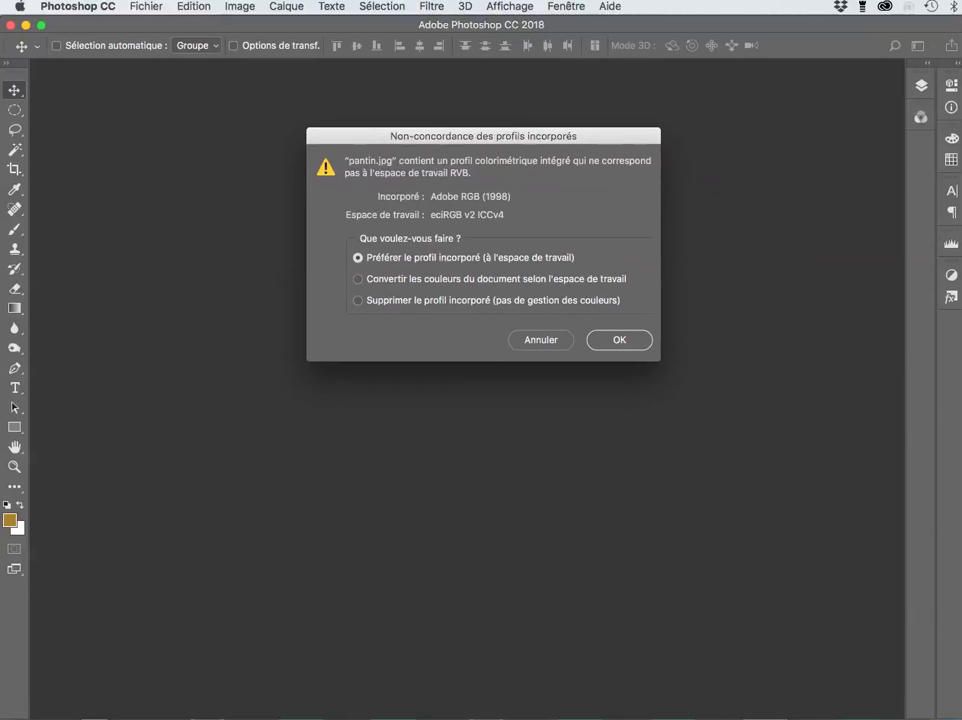
{"action": "key", "text": "Return"}
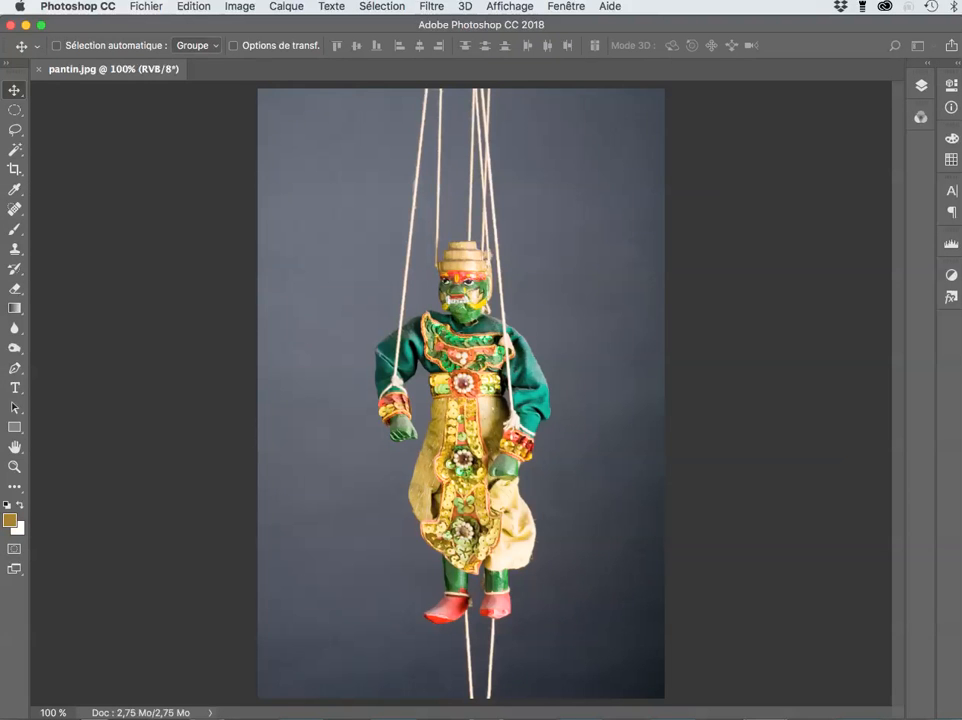
Step: Zoom the photo to fit and pick the Baguette magique (magic wand) tool
{"action": "key", "text": "super+plus"}
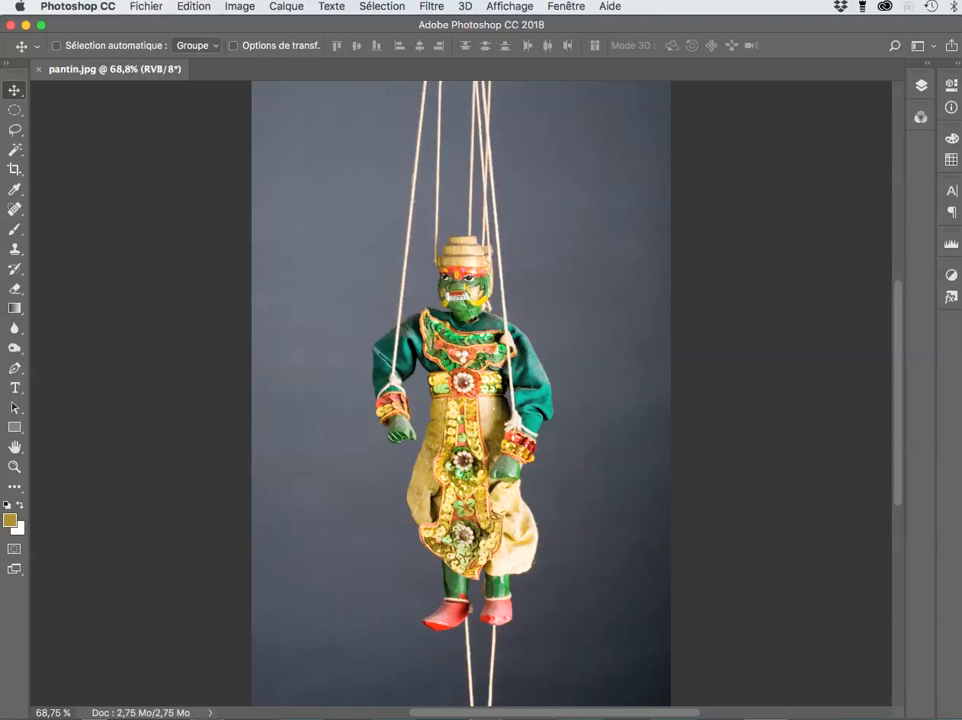
{"action": "left_click", "coordinate": [15, 149]}
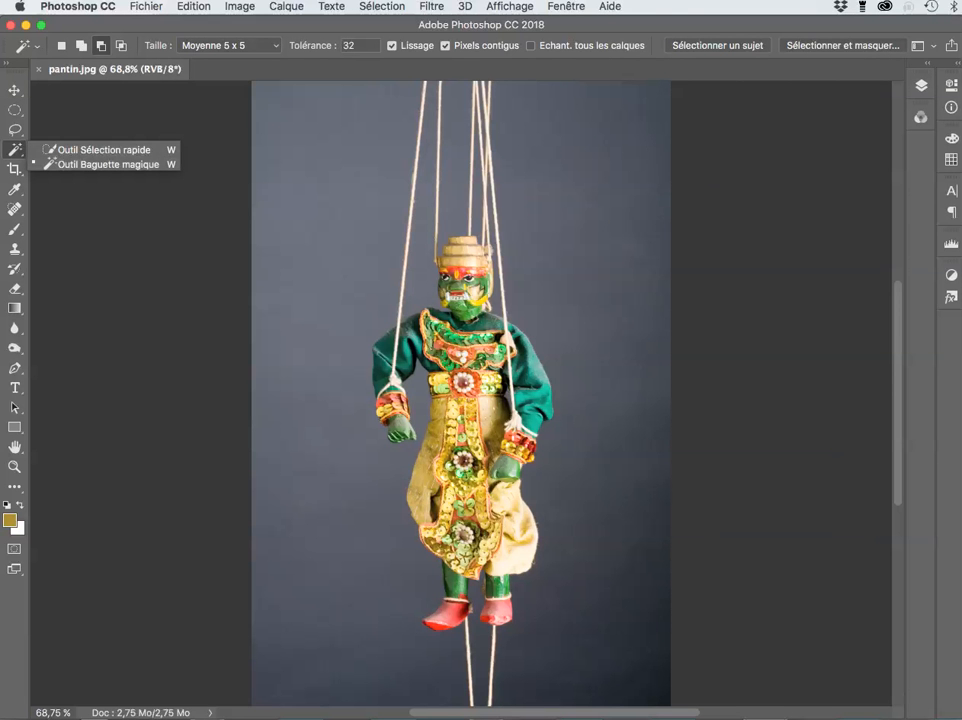
Step: Set the wand to Ajouter à la sélection and show the Couches panel
{"action": "left_click", "coordinate": [108, 164]}
{"action": "left_click", "coordinate": [81, 46]}
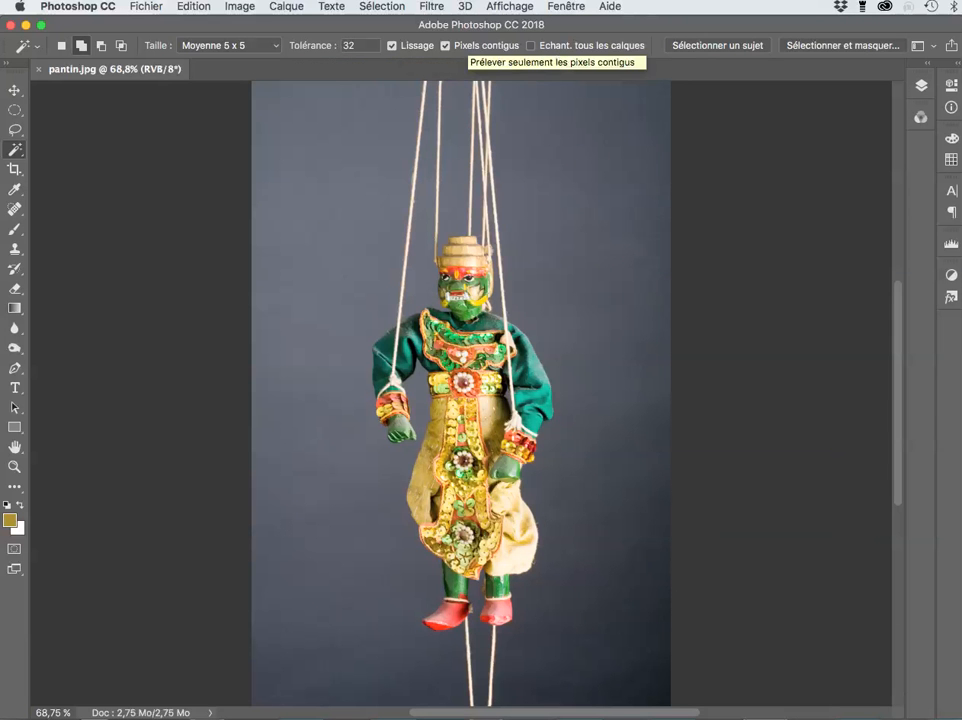
{"action": "left_click", "coordinate": [921, 86]}
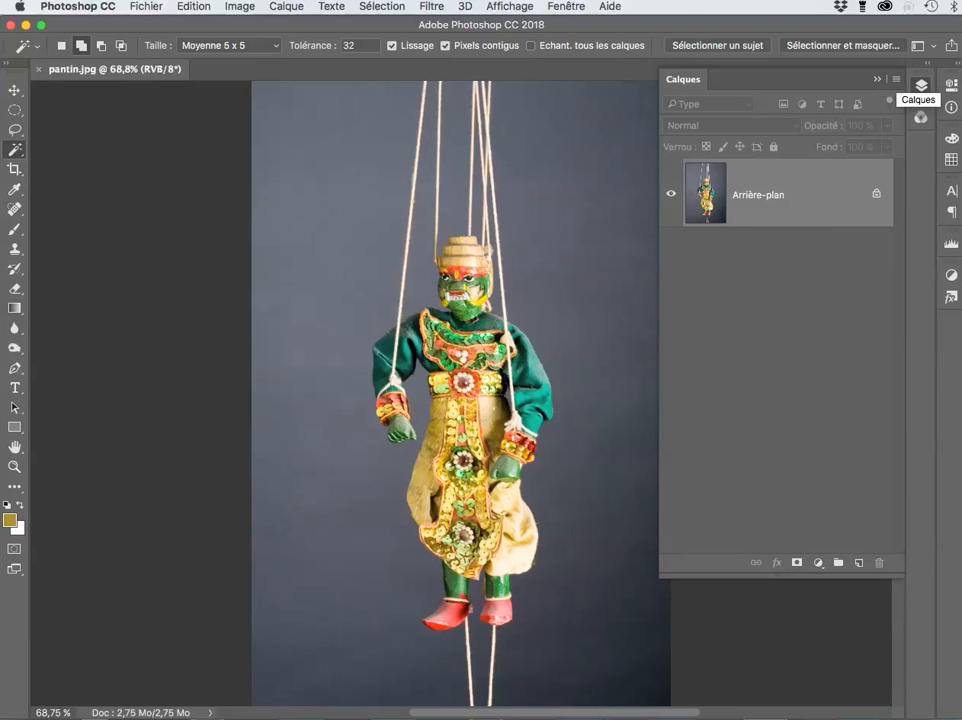
{"action": "left_click", "coordinate": [921, 84]}
{"action": "left_click", "coordinate": [921, 116]}
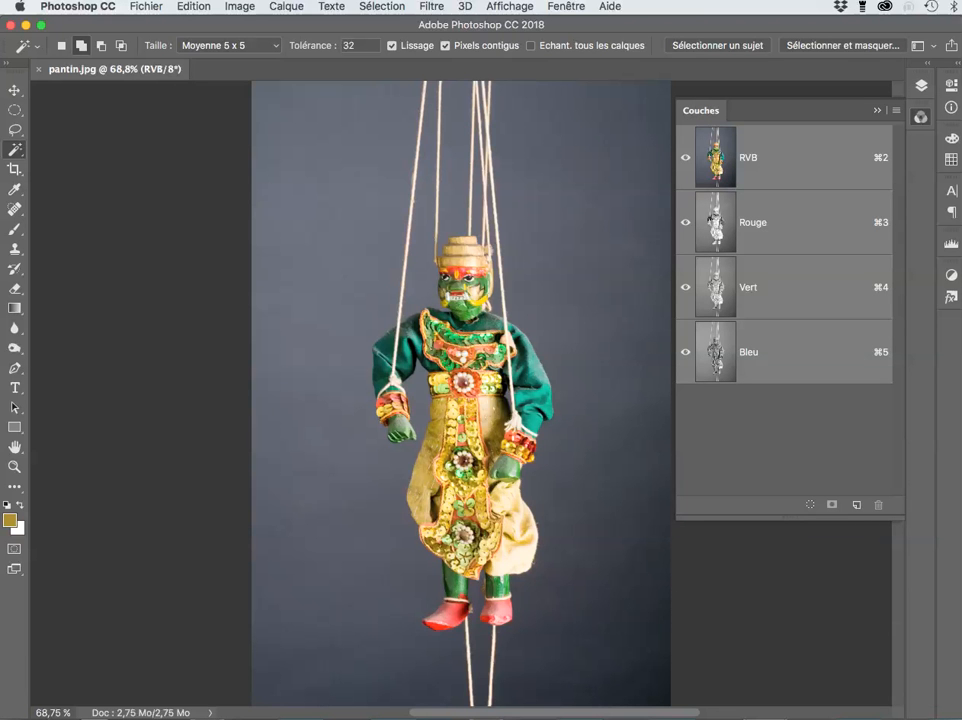
Step: View the Rouge, Vert and Bleu channels in turn, then return to RVB and collapse the panel
{"action": "left_click", "coordinate": [711, 218]}
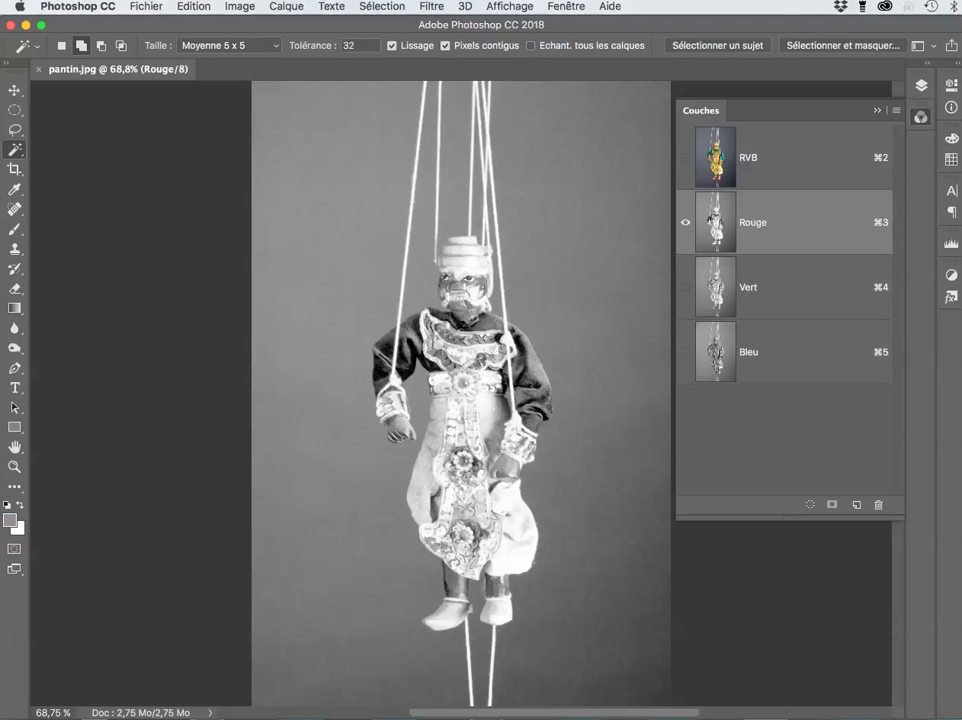
{"action": "key", "text": "super+4"}
{"action": "key", "text": "super+5"}
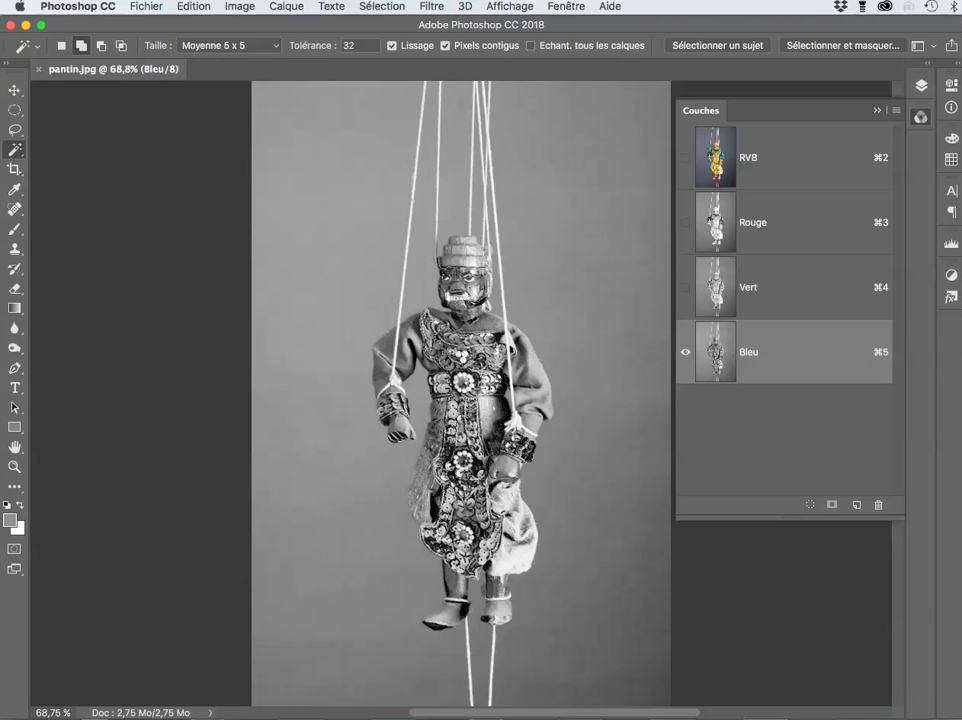
{"action": "key", "text": "super+2"}
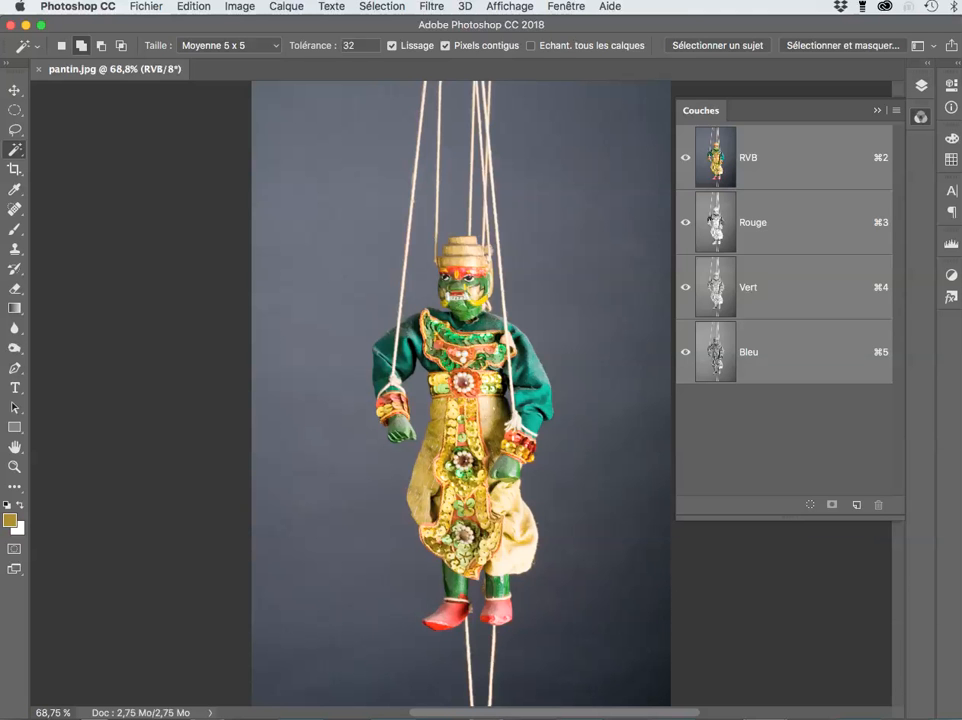
{"action": "left_click", "coordinate": [921, 86]}
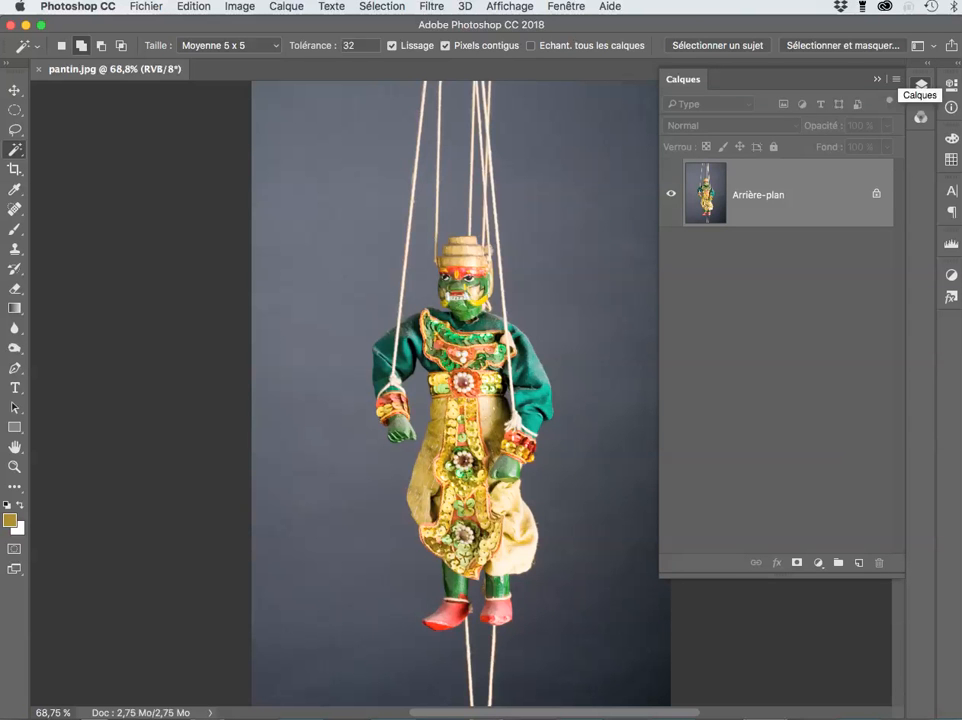
{"action": "left_click", "coordinate": [921, 86]}
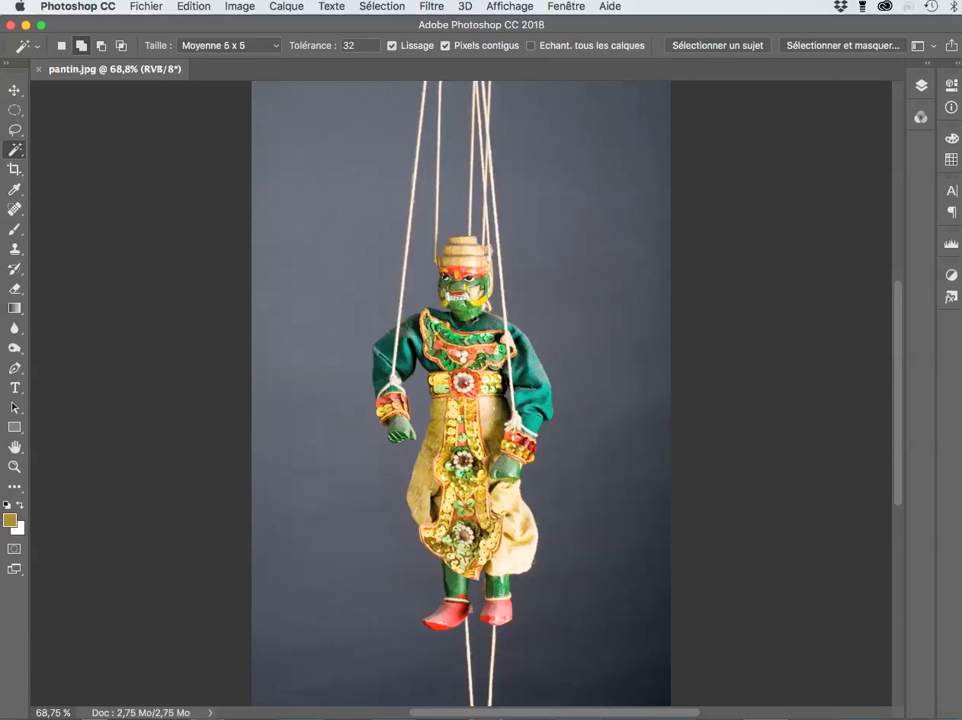
Step: Wand-select the grey background left, bottom-left, right and bottom-right of the puppet
{"action": "left_click", "coordinate": [325, 300]}
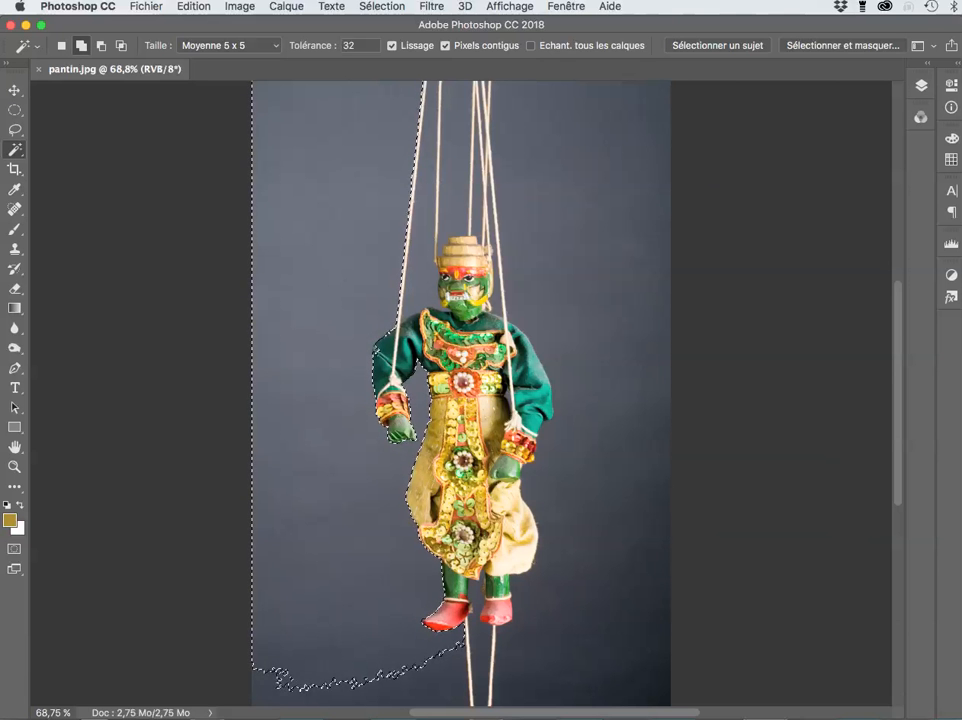
{"action": "left_click", "coordinate": [390, 692]}
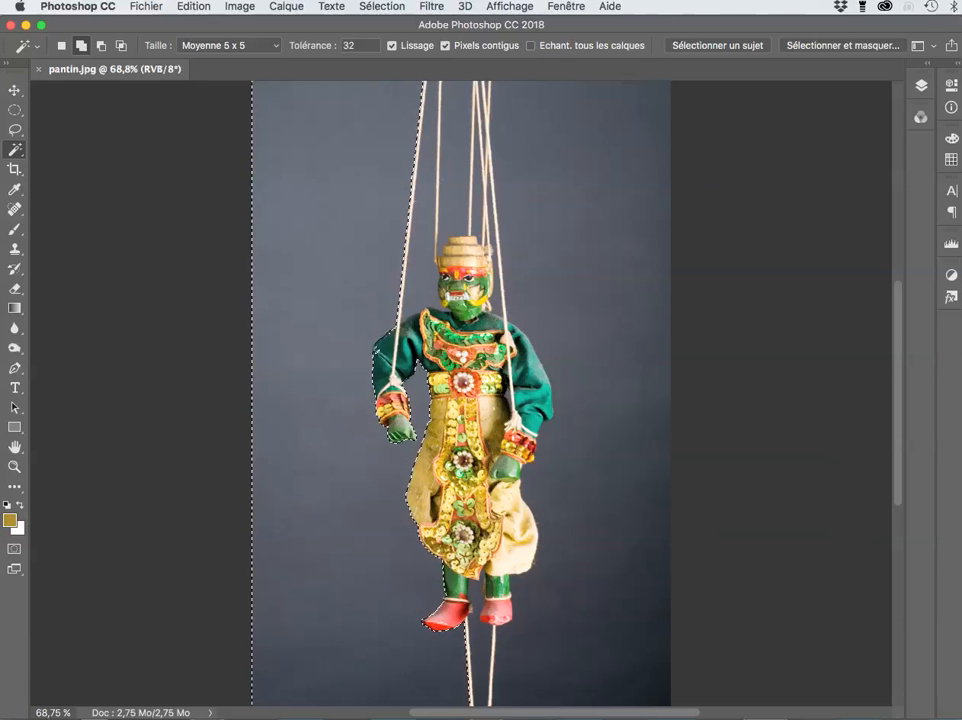
{"action": "left_click", "coordinate": [603, 342]}
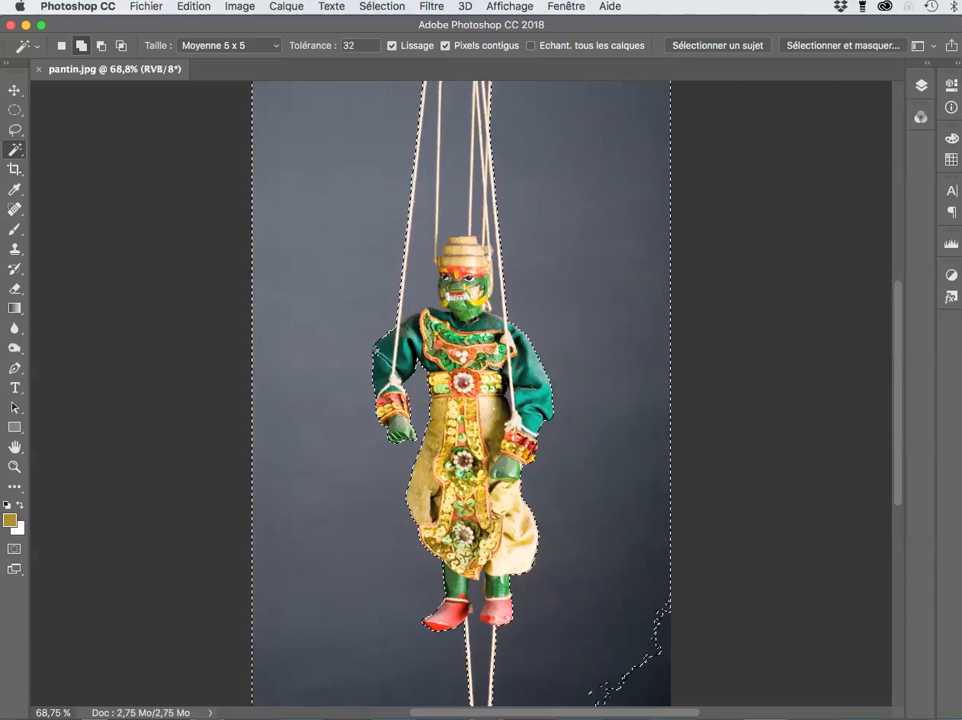
{"action": "left_click", "coordinate": [646, 687]}
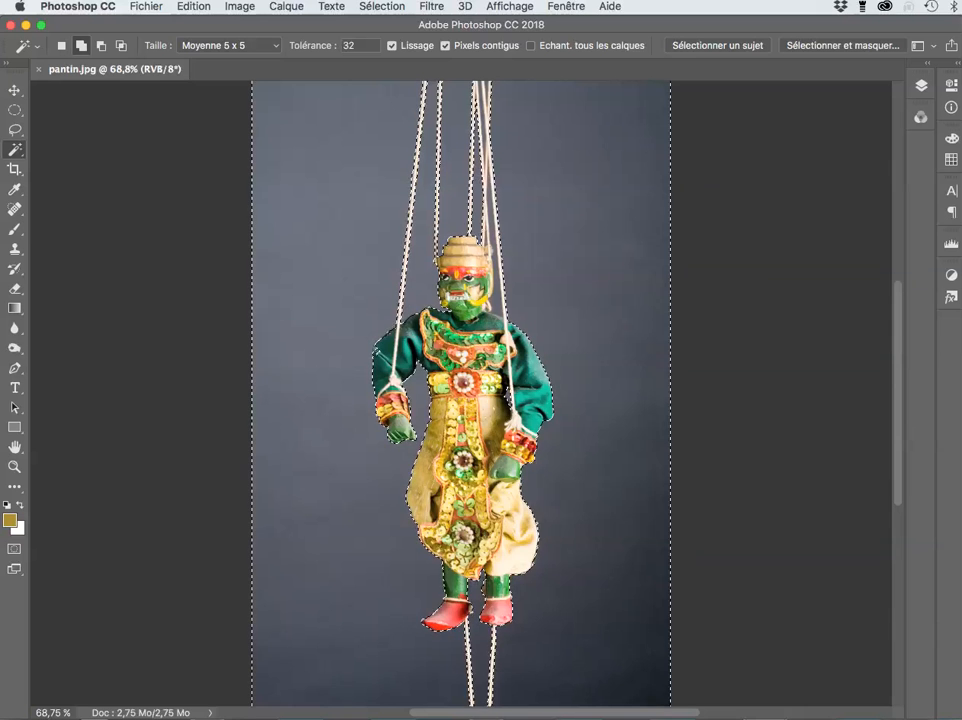
Step: Scroll around the image to inspect the backdrop selection near the marionette and strings
{"action": "scroll", "coordinate": [521, 154], "scroll_direction": "up", "scroll_amount": 5}
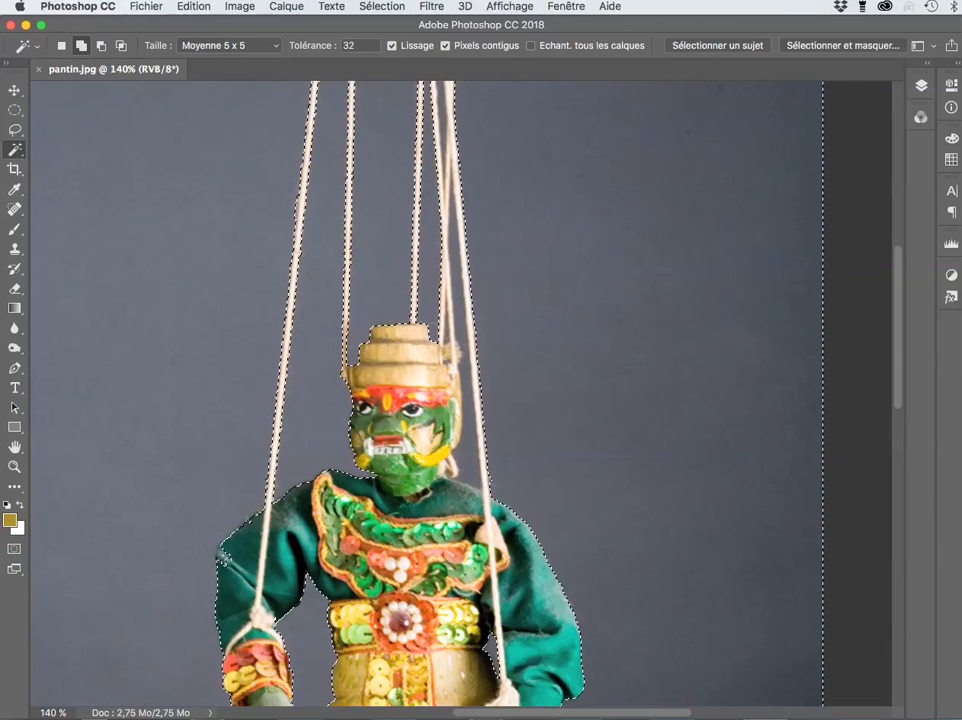
{"action": "scroll", "coordinate": [521, 236], "scroll_direction": "up", "scroll_amount": 5}
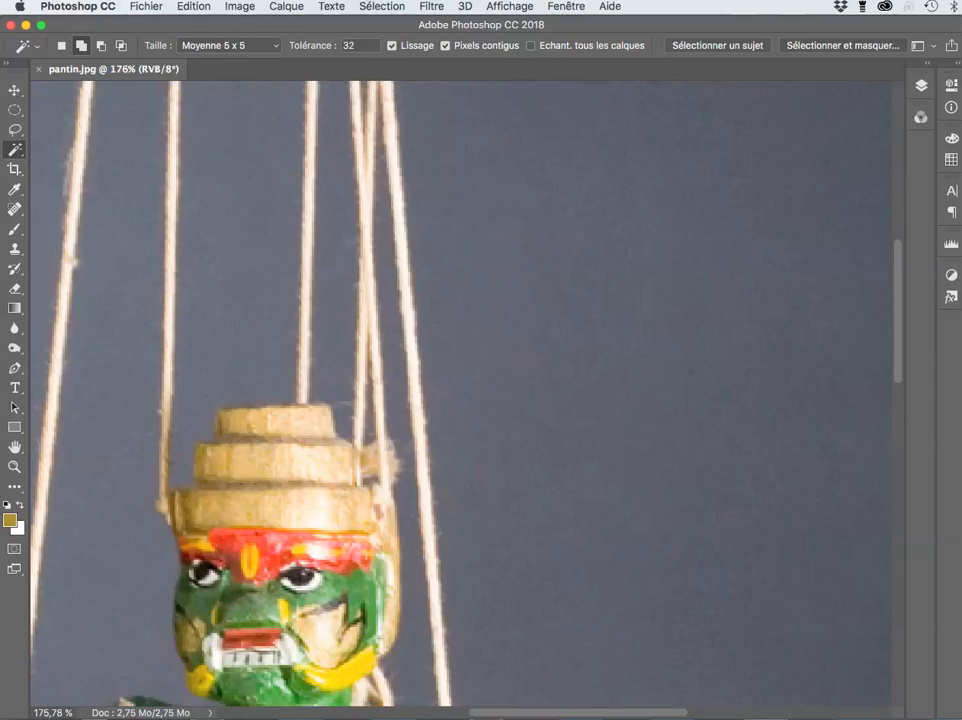
{"action": "scroll", "coordinate": [521, 236], "scroll_direction": "down", "scroll_amount": 5}
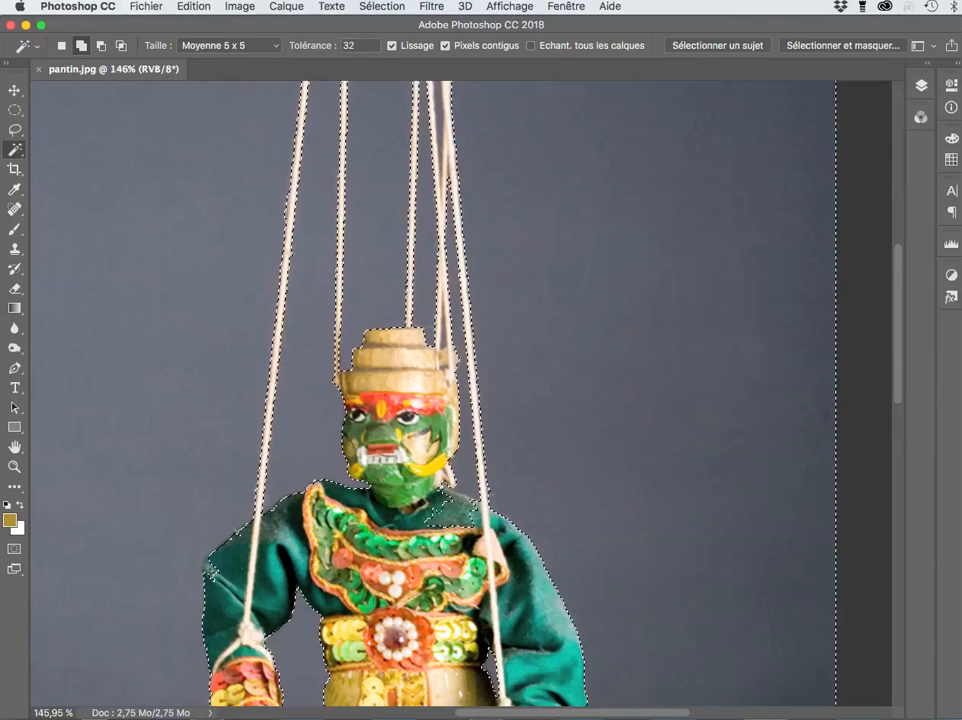
{"action": "scroll", "coordinate": [590, 298], "scroll_direction": "up", "scroll_amount": 5}
{"action": "scroll", "coordinate": [590, 298], "scroll_direction": "up", "scroll_amount": 3}
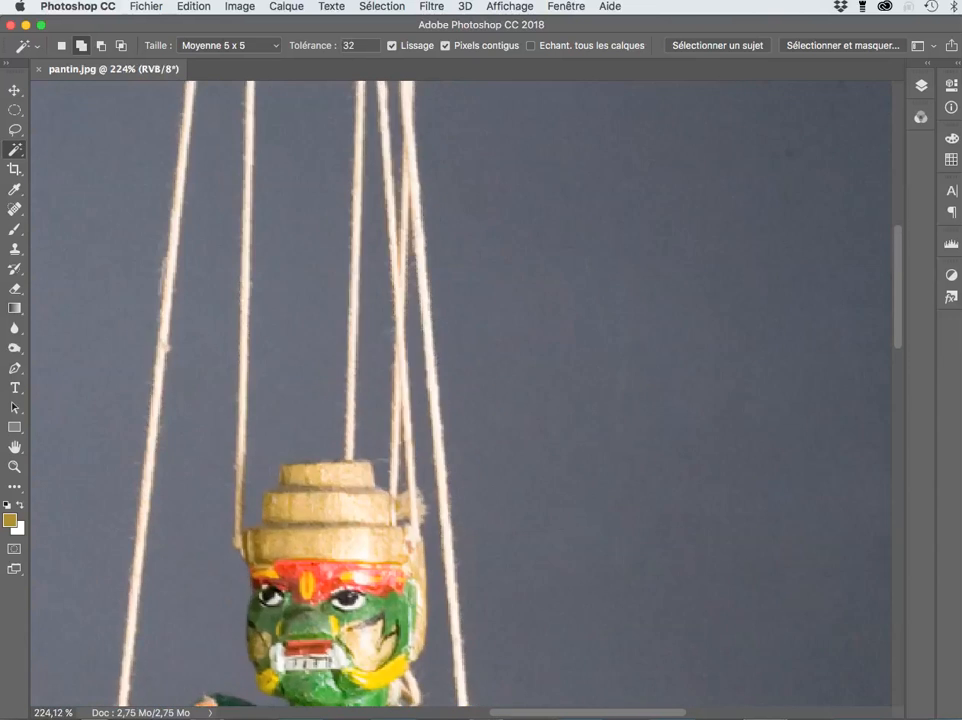
{"action": "scroll", "coordinate": [460, 390], "scroll_direction": "up", "scroll_amount": 3}
{"action": "scroll", "coordinate": [460, 390], "scroll_direction": "left", "scroll_amount": 1}
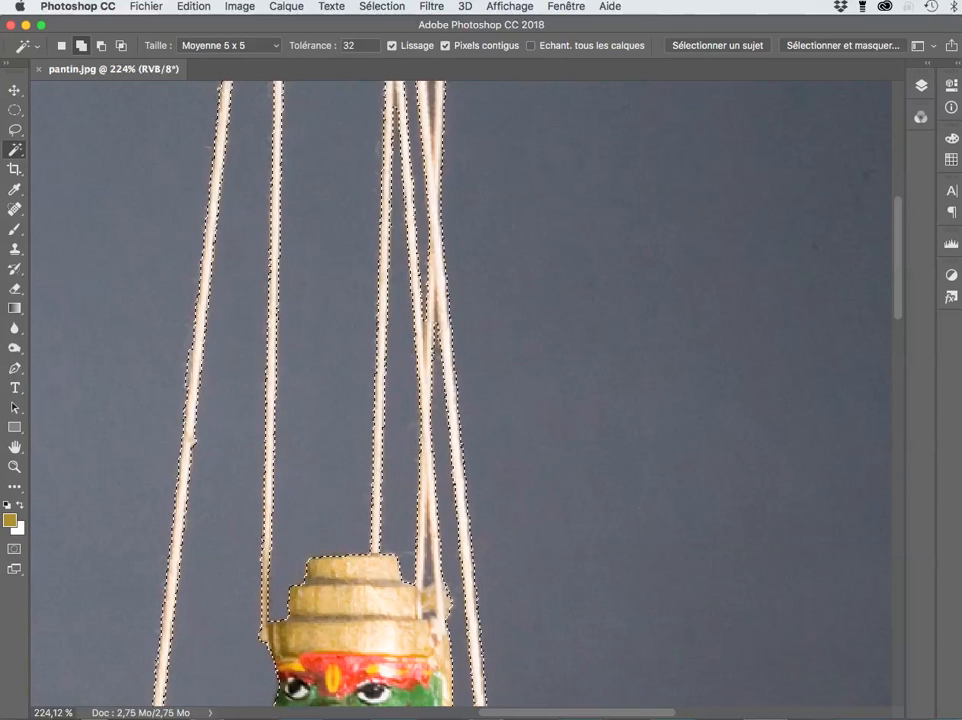
{"action": "scroll", "coordinate": [460, 390], "scroll_direction": "up", "scroll_amount": 3}
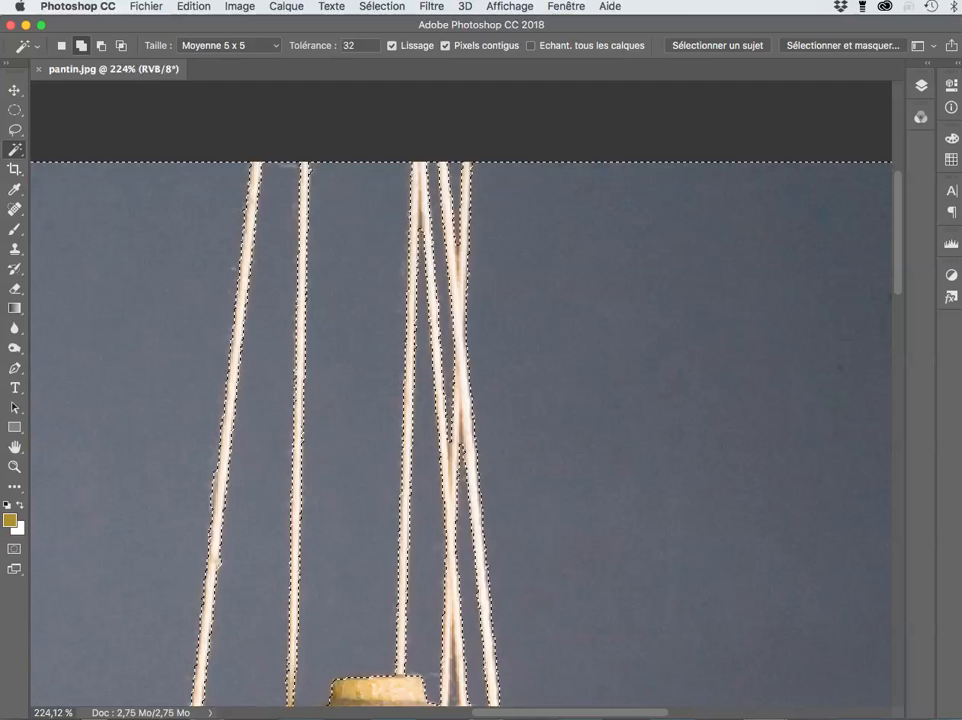
{"action": "scroll", "coordinate": [460, 390], "scroll_direction": "down", "scroll_amount": 3}
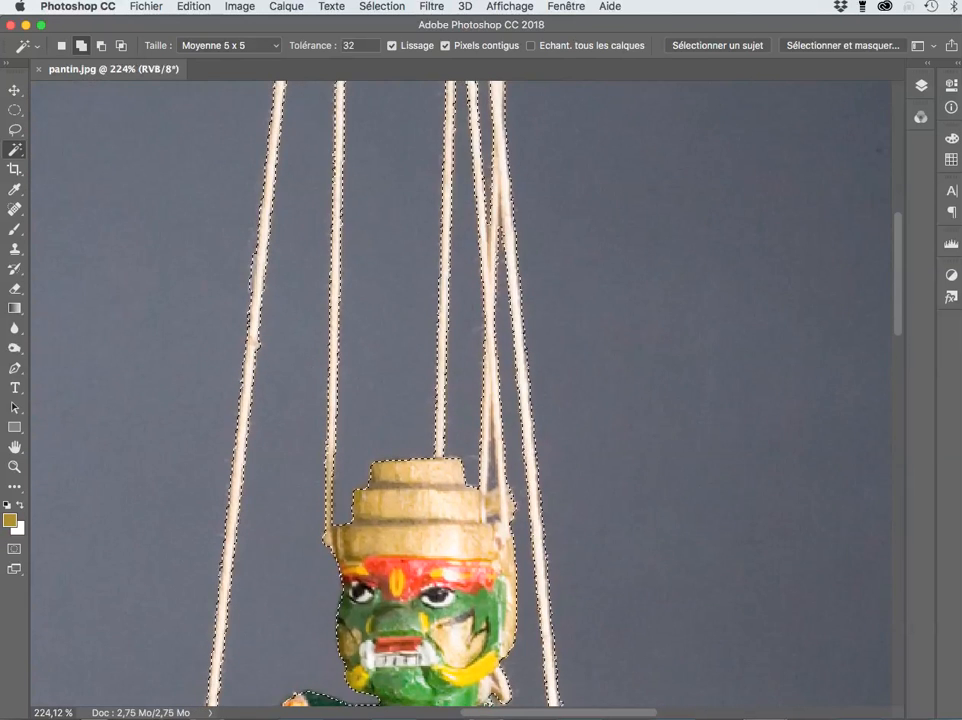
Step: Use Cmd+D, scroll down, and fit the whole puppet image in the window with Cmd+0
{"action": "key", "text": "super+d"}
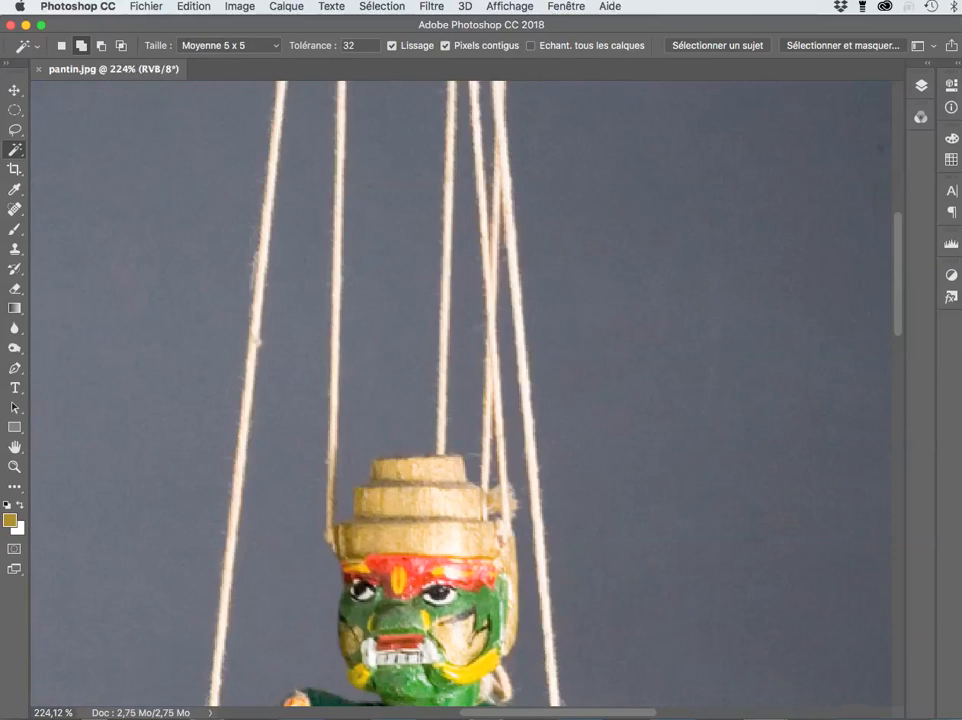
{"action": "scroll", "coordinate": [460, 393], "scroll_direction": "down", "scroll_amount": 5}
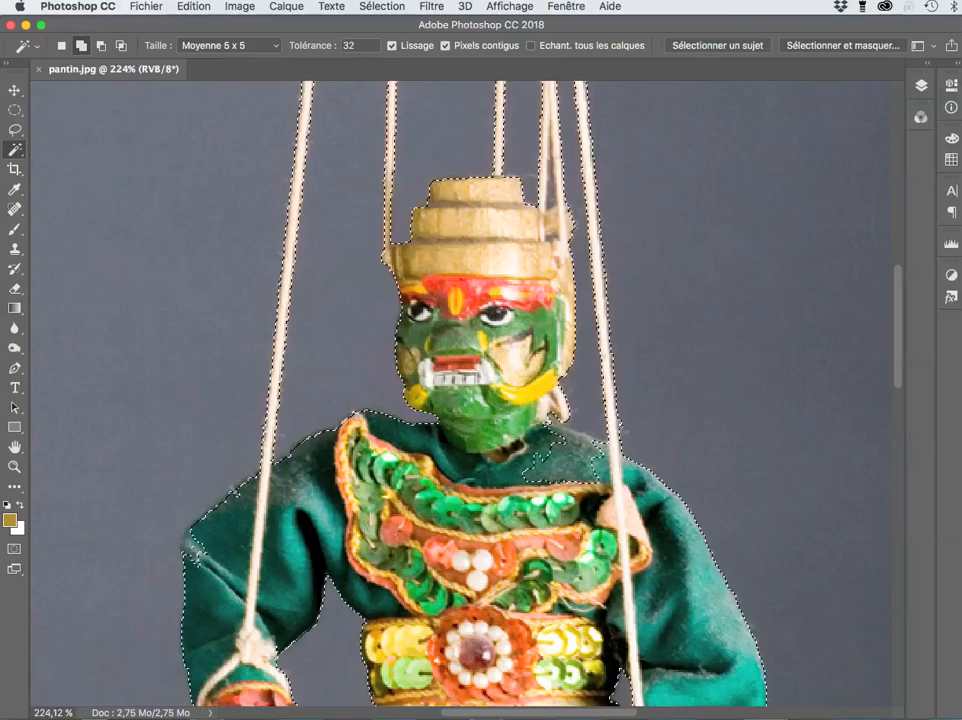
{"action": "scroll", "coordinate": [460, 393], "scroll_direction": "down", "scroll_amount": 5}
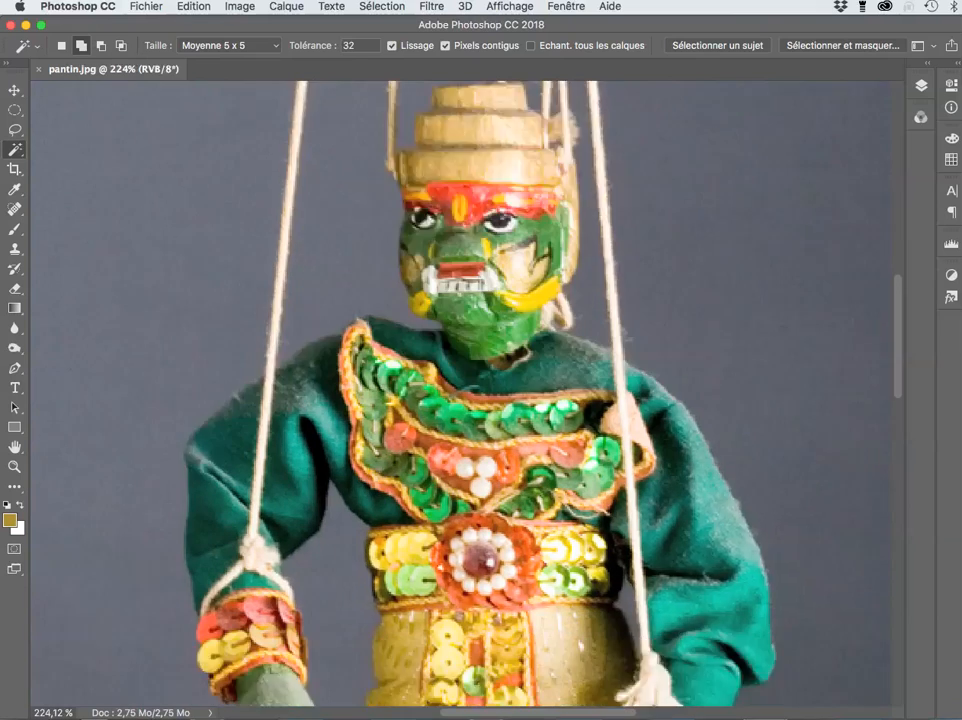
{"action": "scroll", "coordinate": [460, 393], "scroll_direction": "down", "scroll_amount": 5}
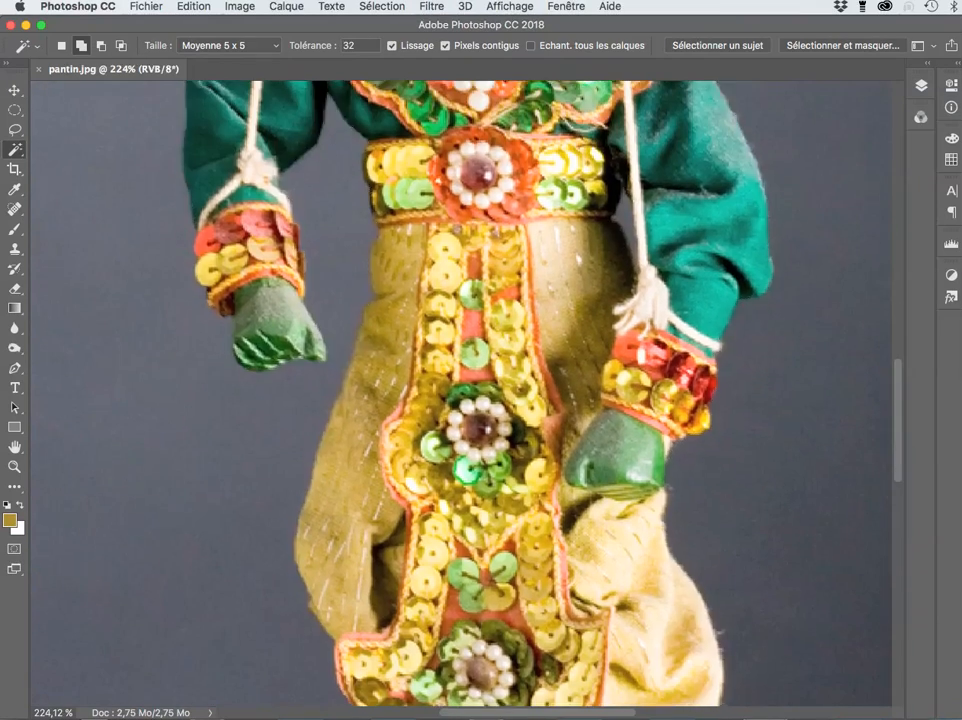
{"action": "scroll", "coordinate": [460, 393], "scroll_direction": "down", "scroll_amount": 5}
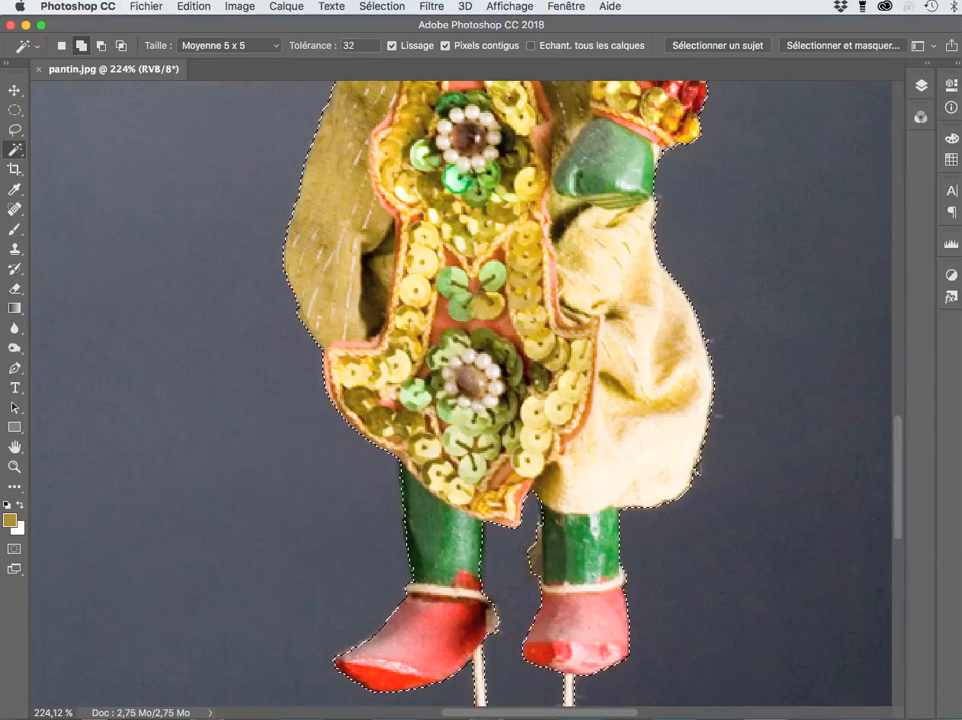
{"action": "scroll", "coordinate": [460, 393], "scroll_direction": "down", "scroll_amount": 1}
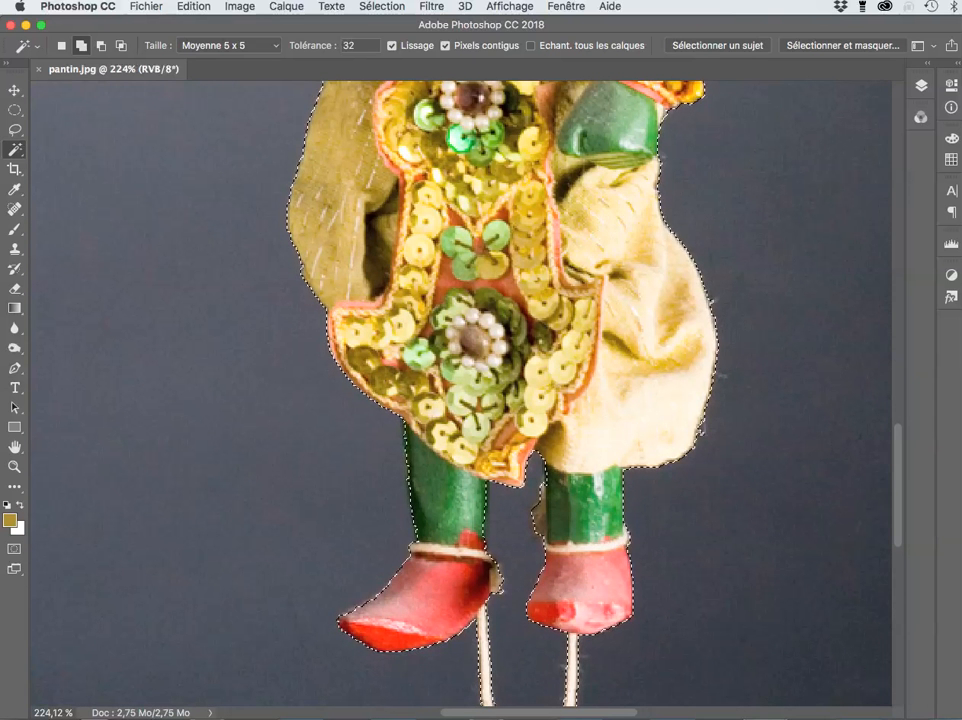
{"action": "key", "text": "super+0"}
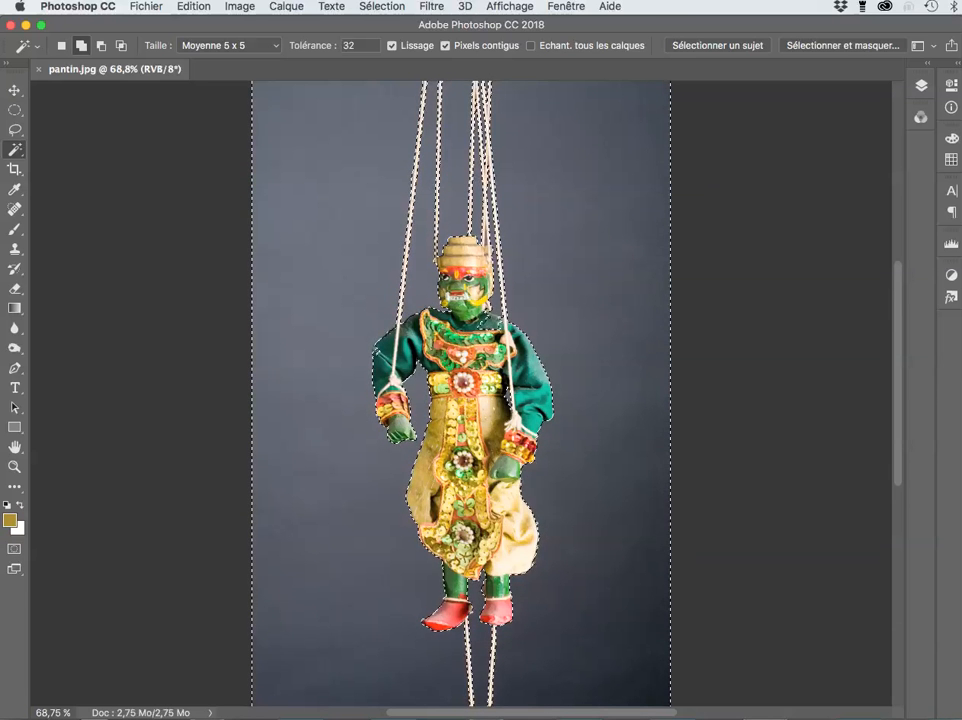
Step: Switch to Quick Mask mode so a red overlay covers the marionette
{"action": "key", "text": "q"}
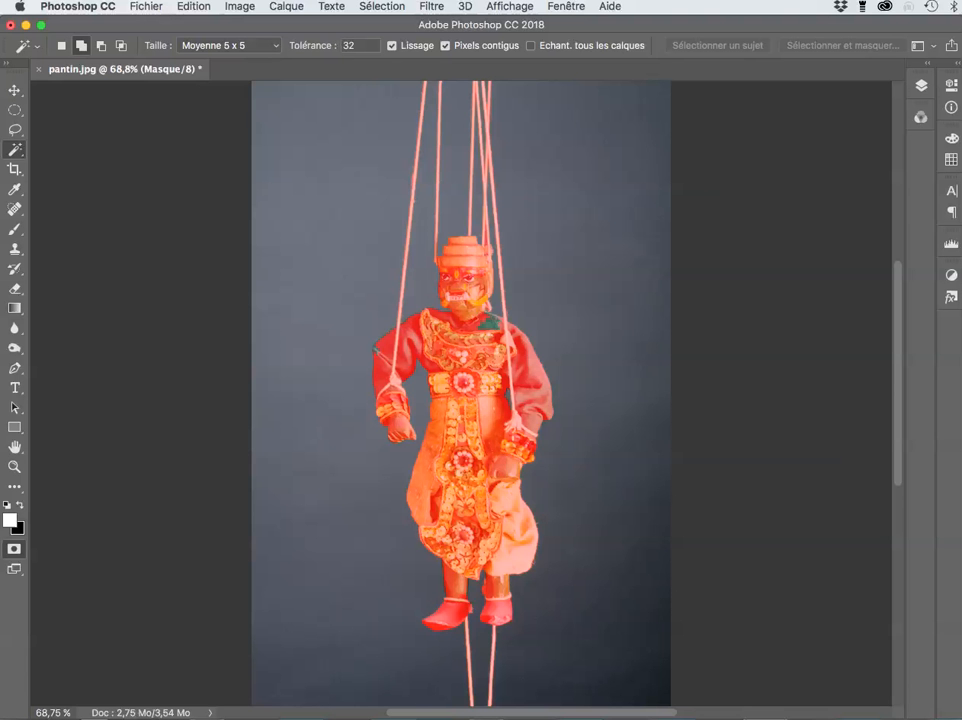
Step: Invert the quick mask via Image > Réglages > Négatif and zoom in on the puppet
{"action": "left_click", "coordinate": [239, 6]}
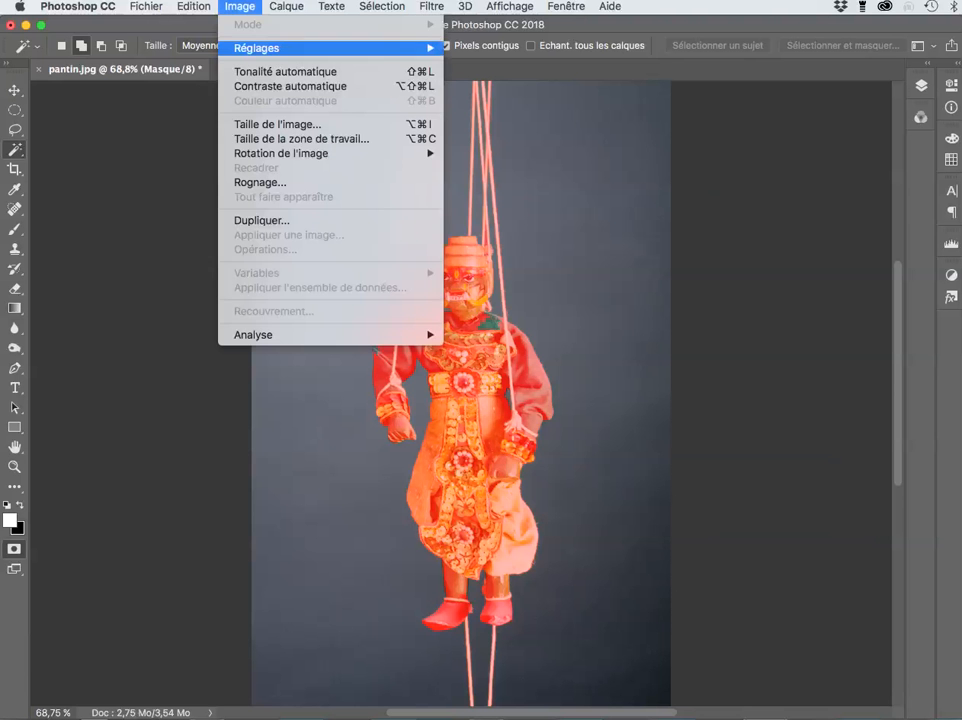
{"action": "mouse_move", "coordinate": [280, 48]}
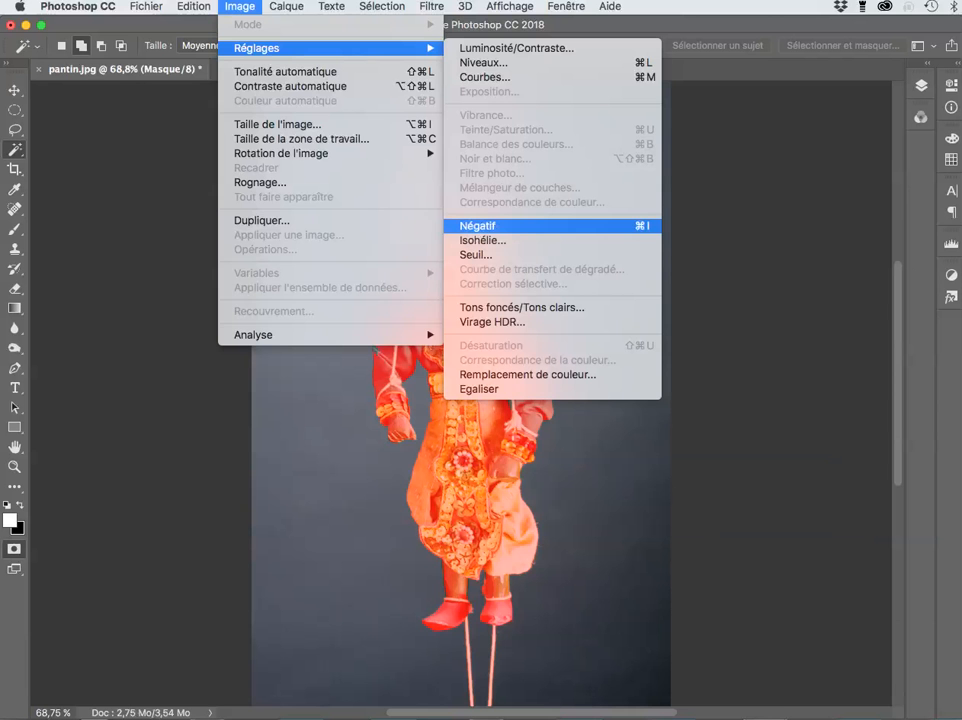
{"action": "left_click", "coordinate": [480, 226]}
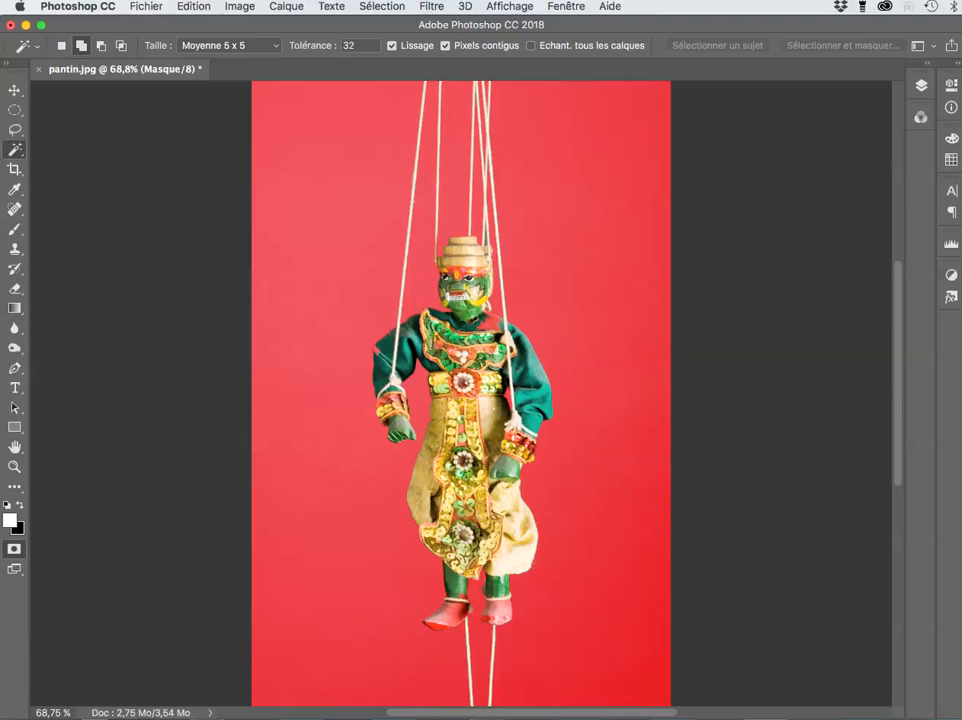
{"action": "scroll", "coordinate": [374, 433], "scroll_direction": "up", "scroll_amount": 10}
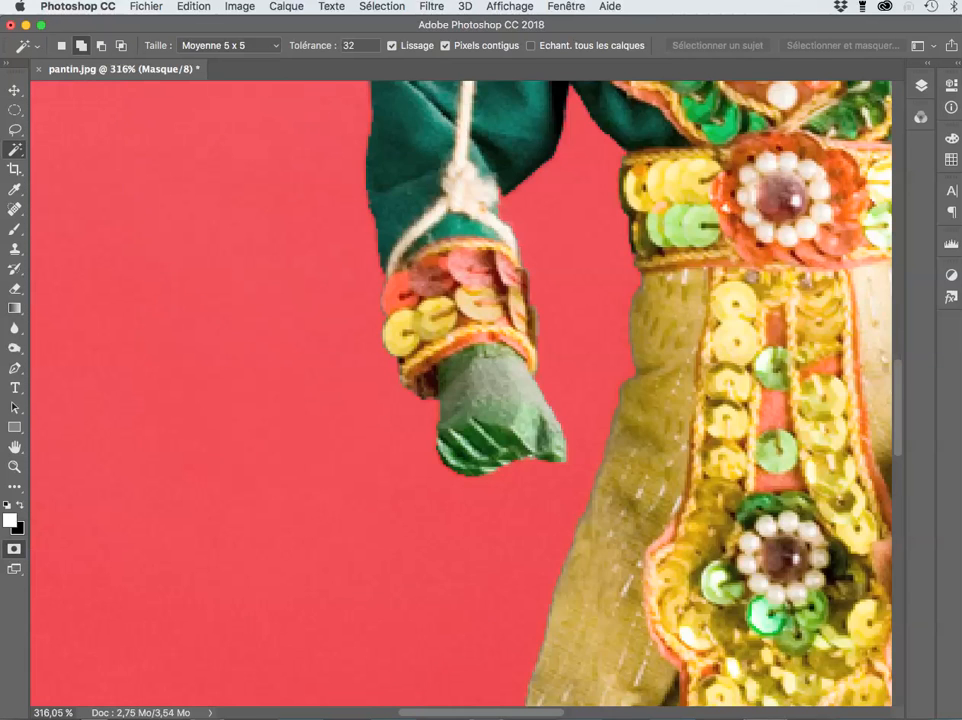
{"action": "scroll", "coordinate": [460, 390], "scroll_direction": "up", "scroll_amount": 5}
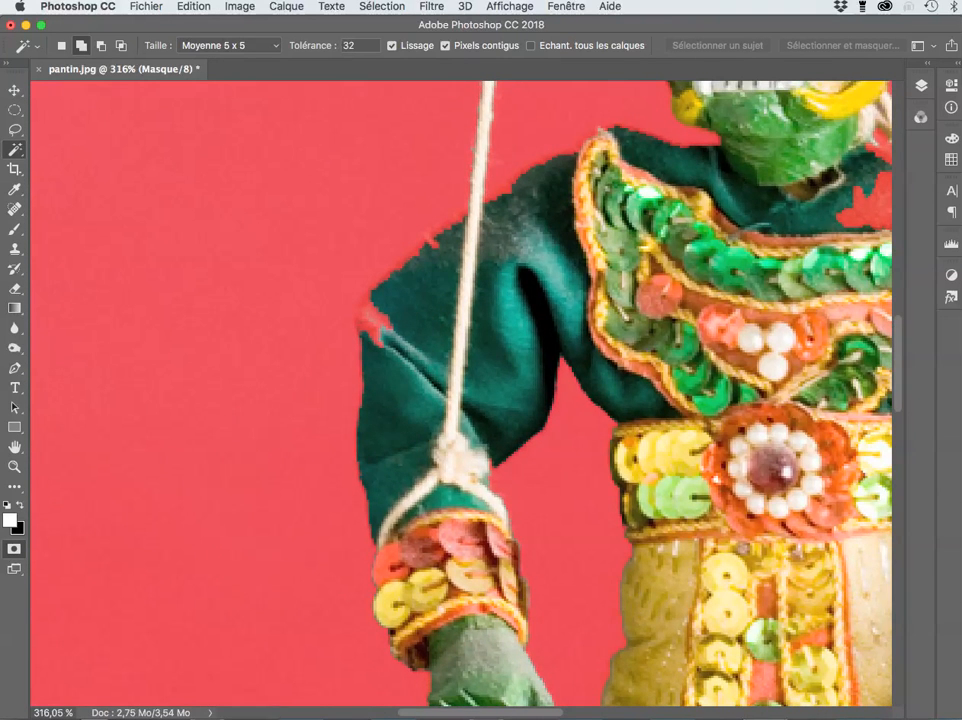
{"action": "key", "text": "b"}
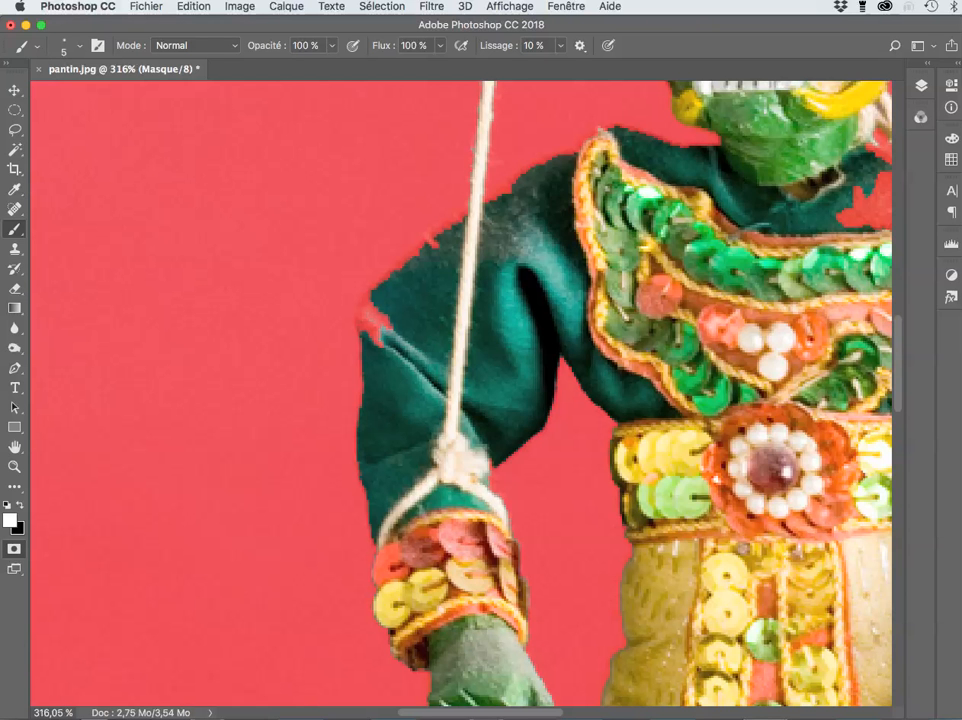
Step: Set white as the painting colour and size the brush to 10 px
{"action": "key", "text": "x"}
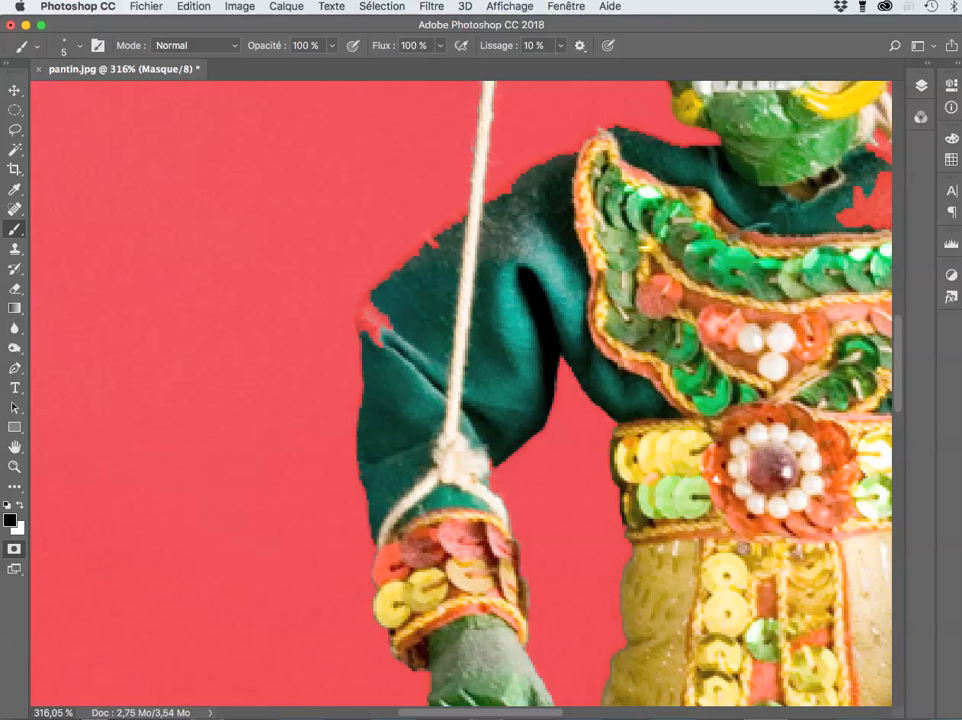
{"action": "key", "text": "x"}
{"action": "left_click_drag", "start_coordinate": [394, 321], "coordinate": [396, 321]}
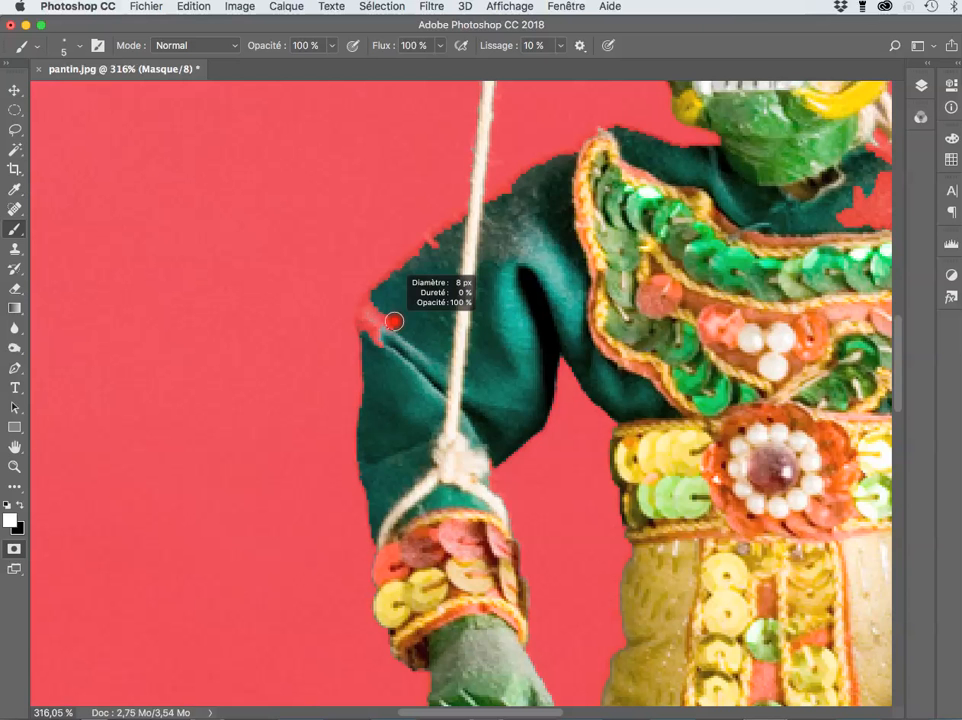
{"action": "left_click_drag", "start_coordinate": [394, 321], "coordinate": [377, 339]}
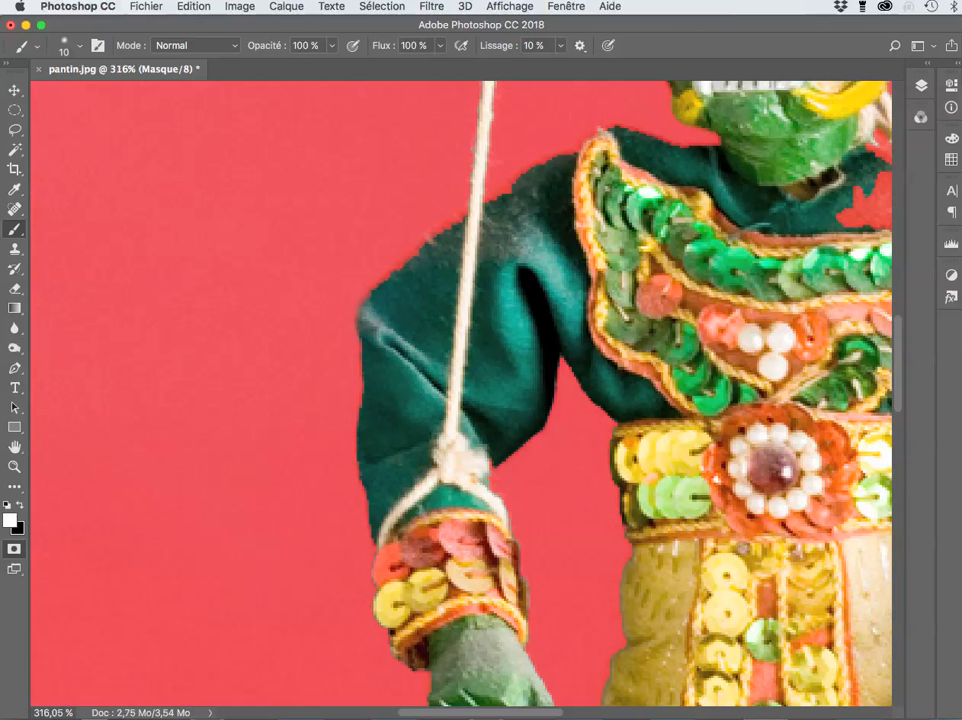
Step: Paint away the red patches on the marionette's shoulder
{"action": "scroll", "coordinate": [460, 390], "scroll_direction": "up", "scroll_amount": 5}
{"action": "scroll", "coordinate": [460, 390], "scroll_direction": "right", "scroll_amount": 4}
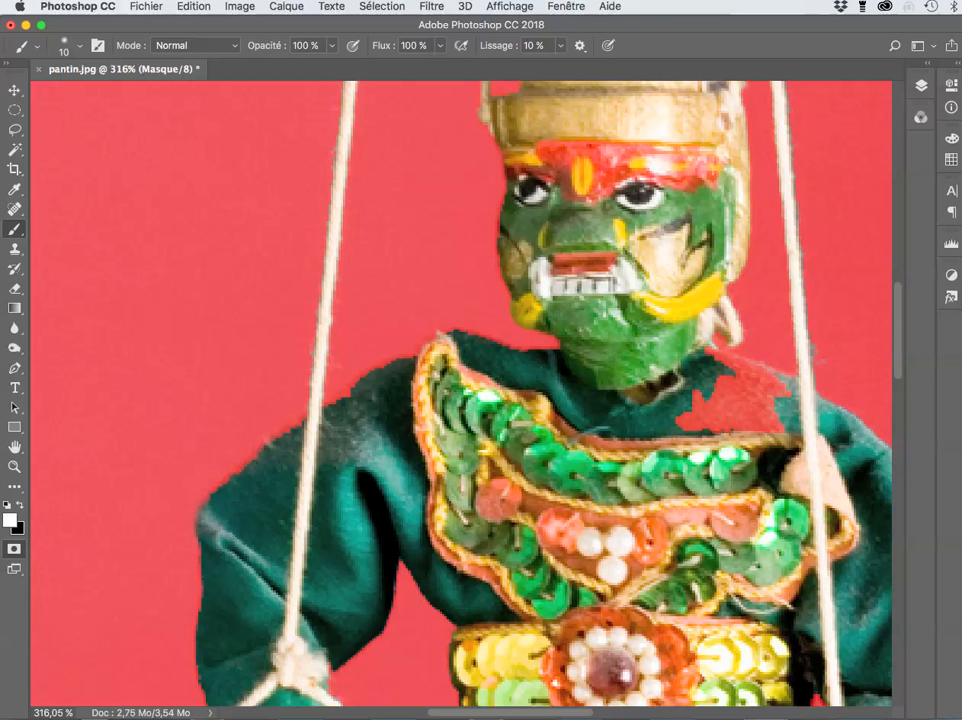
{"action": "scroll", "coordinate": [460, 390], "scroll_direction": "right", "scroll_amount": 8}
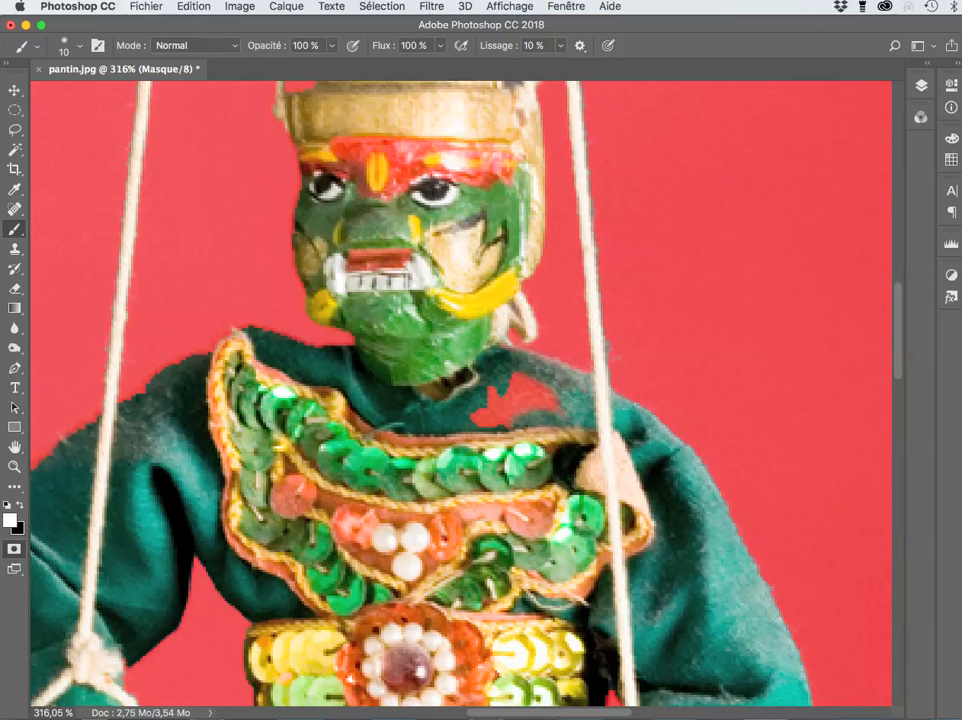
{"action": "left_click_drag", "start_coordinate": [496, 396], "coordinate": [550, 396]}
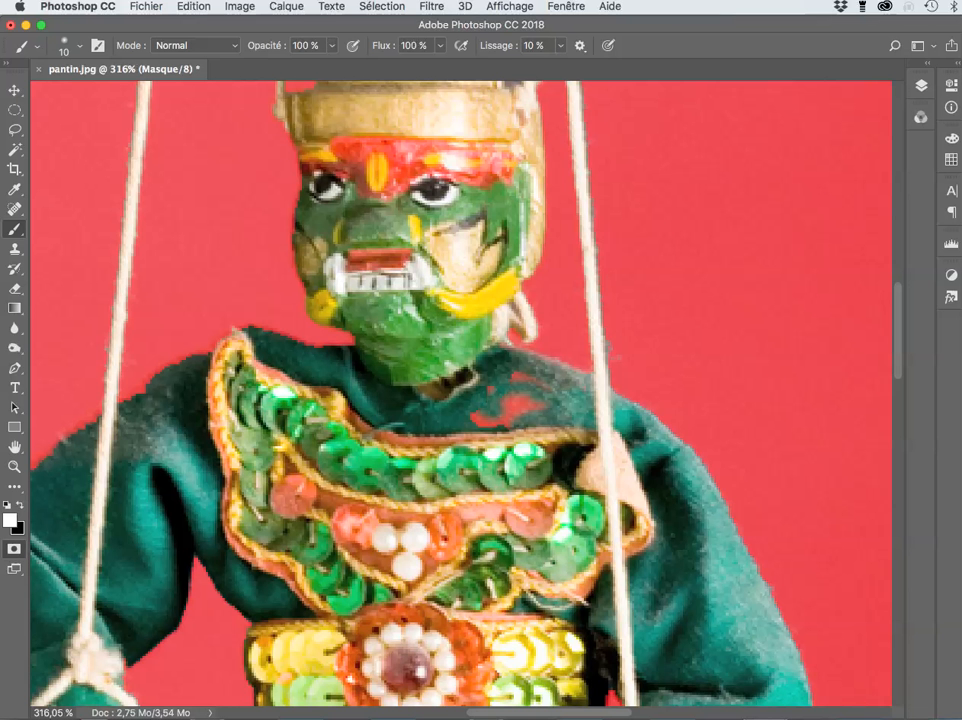
{"action": "left_click_drag", "start_coordinate": [475, 410], "coordinate": [535, 405]}
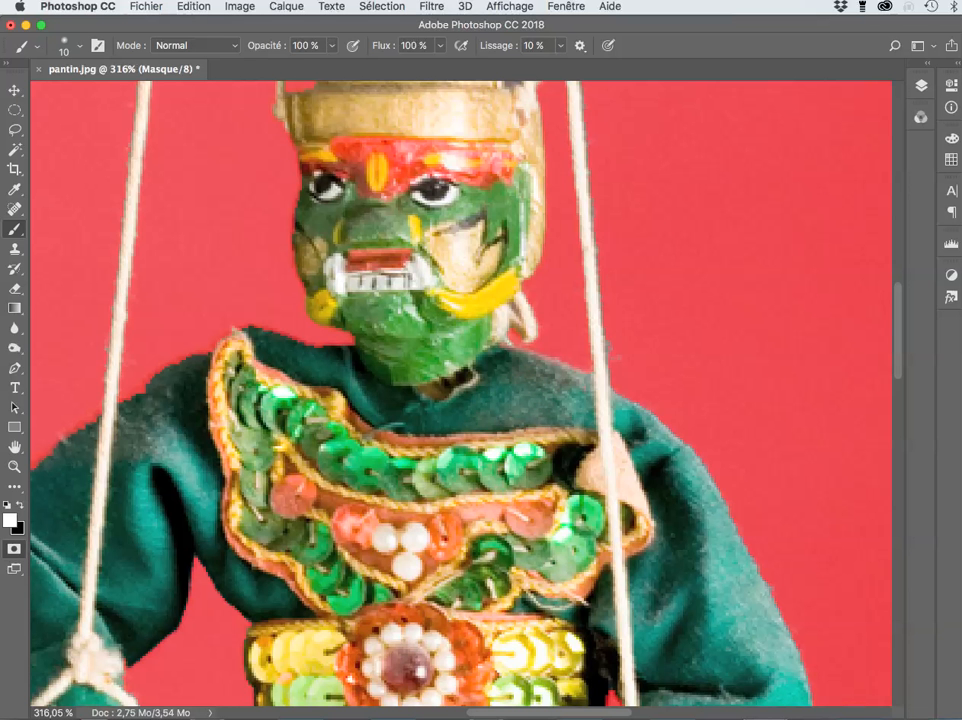
Step: Scroll over the marionette to check the cleaned-up quick mask for leftover red
{"action": "scroll", "coordinate": [460, 390], "scroll_direction": "down", "scroll_amount": 10}
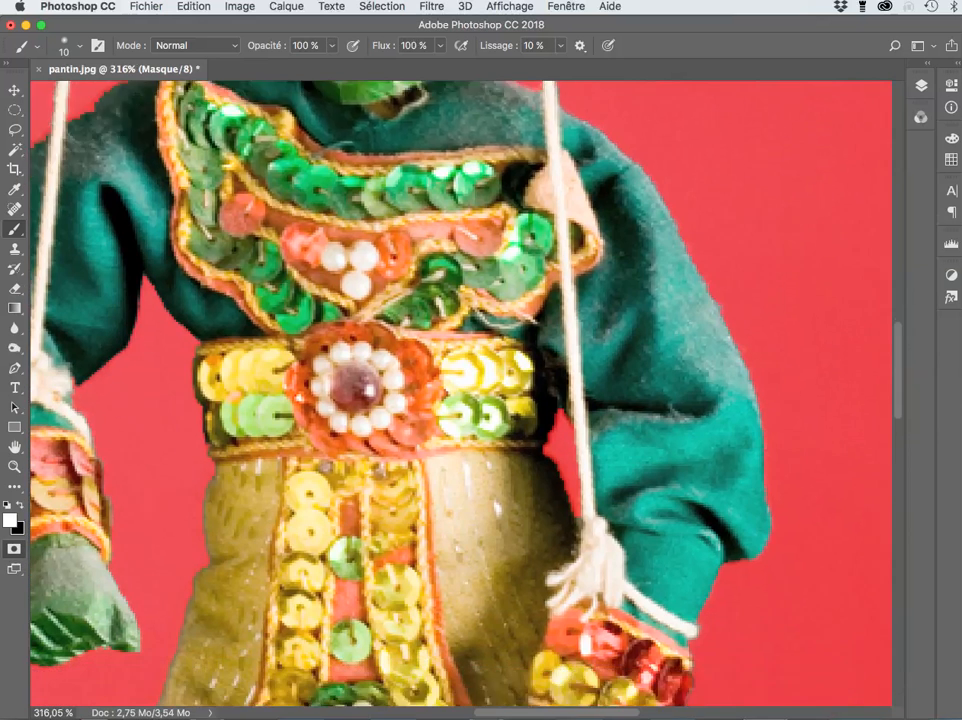
{"action": "scroll", "coordinate": [460, 390], "scroll_direction": "down", "scroll_amount": 10}
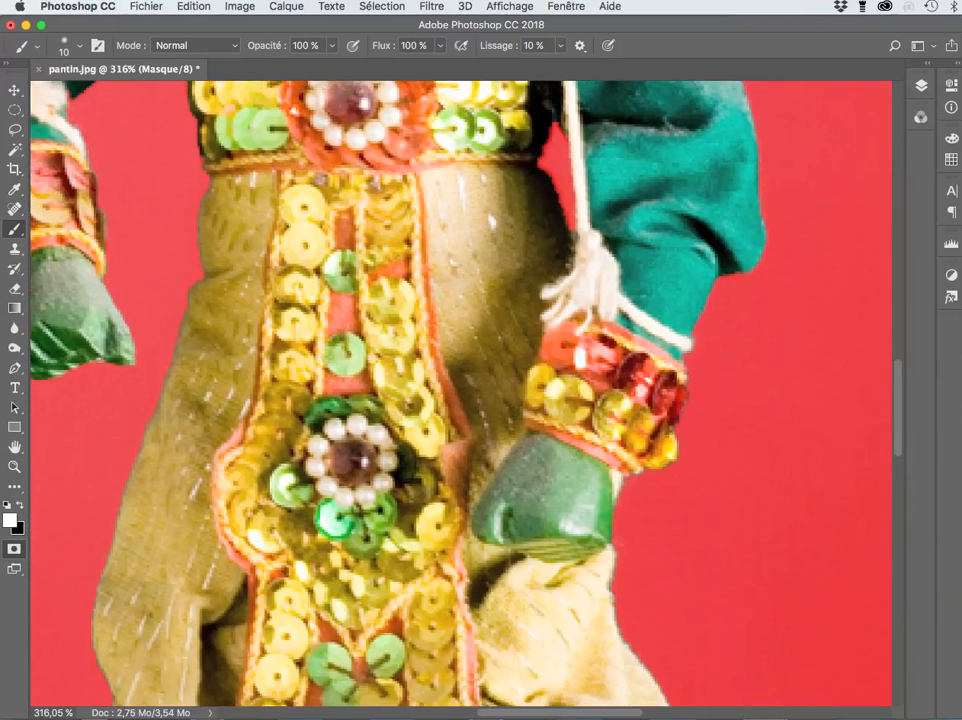
{"action": "scroll", "coordinate": [460, 390], "scroll_direction": "down", "scroll_amount": 12}
{"action": "scroll", "coordinate": [460, 390], "scroll_direction": "down", "scroll_amount": 6}
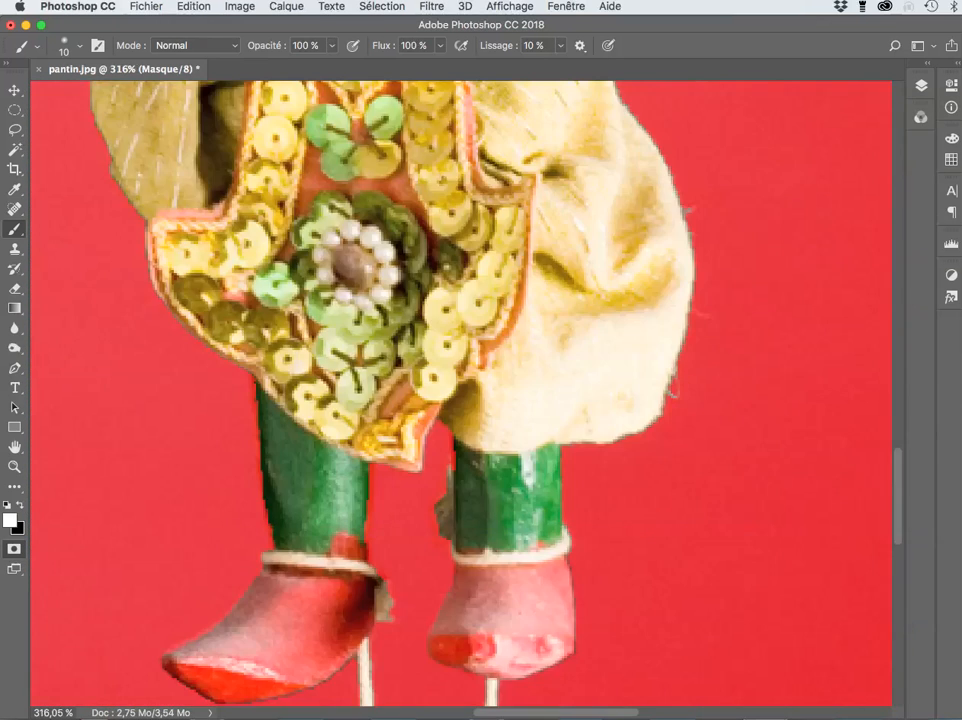
{"action": "scroll", "coordinate": [460, 390], "scroll_direction": "up", "scroll_amount": 1}
{"action": "scroll", "coordinate": [460, 390], "scroll_direction": "up", "scroll_amount": 12}
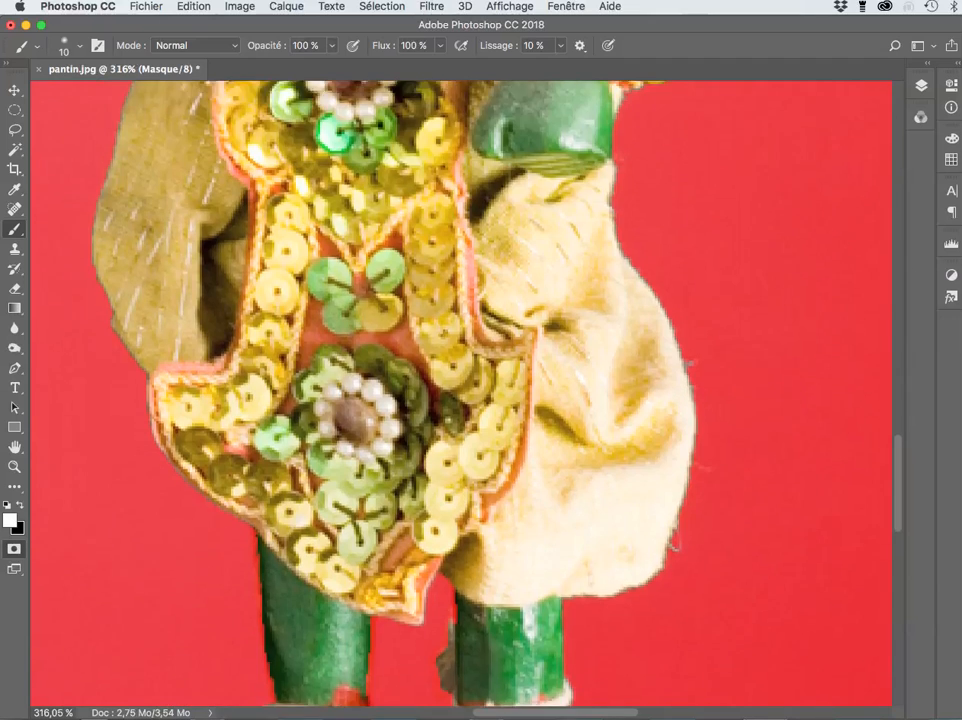
{"action": "scroll", "coordinate": [460, 390], "scroll_direction": "up", "scroll_amount": 9}
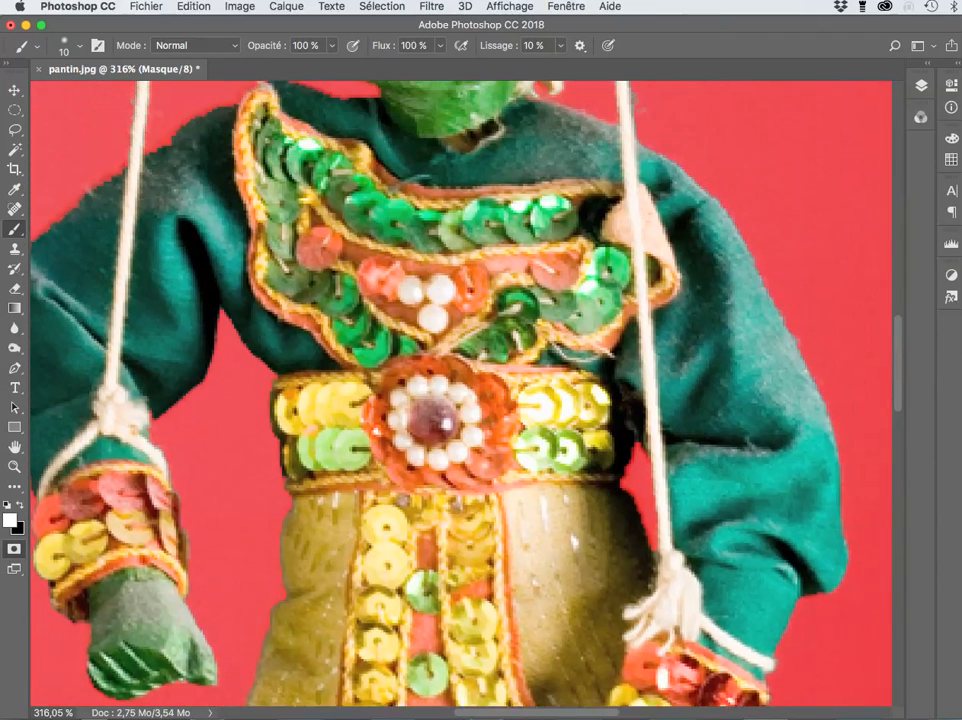
{"action": "scroll", "coordinate": [460, 390], "scroll_direction": "up", "scroll_amount": 5}
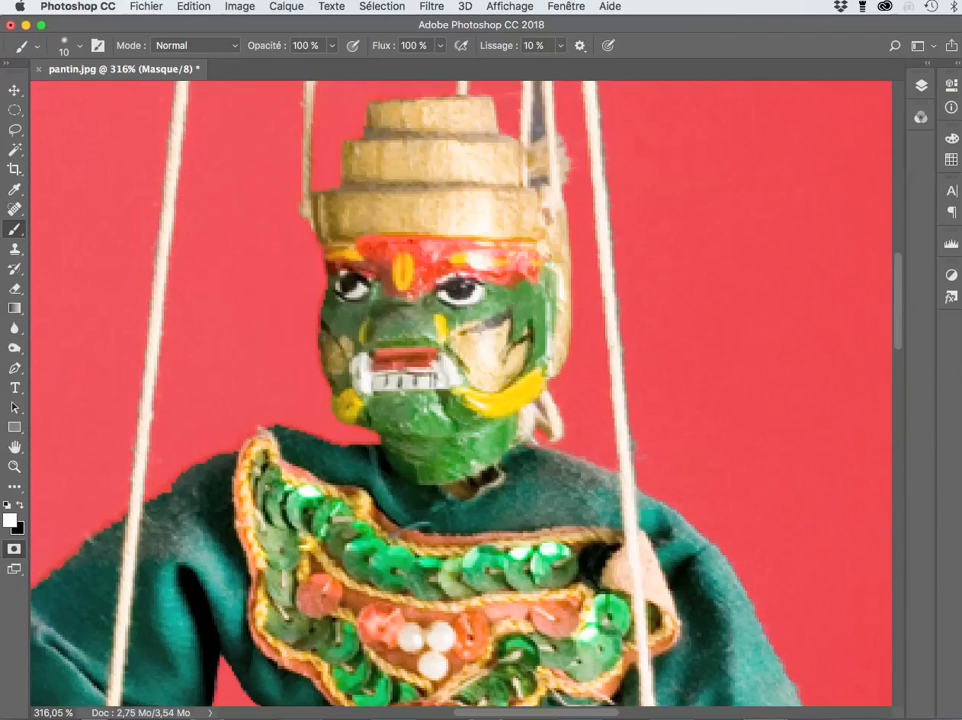
{"action": "scroll", "coordinate": [460, 390], "scroll_direction": "up", "scroll_amount": 8}
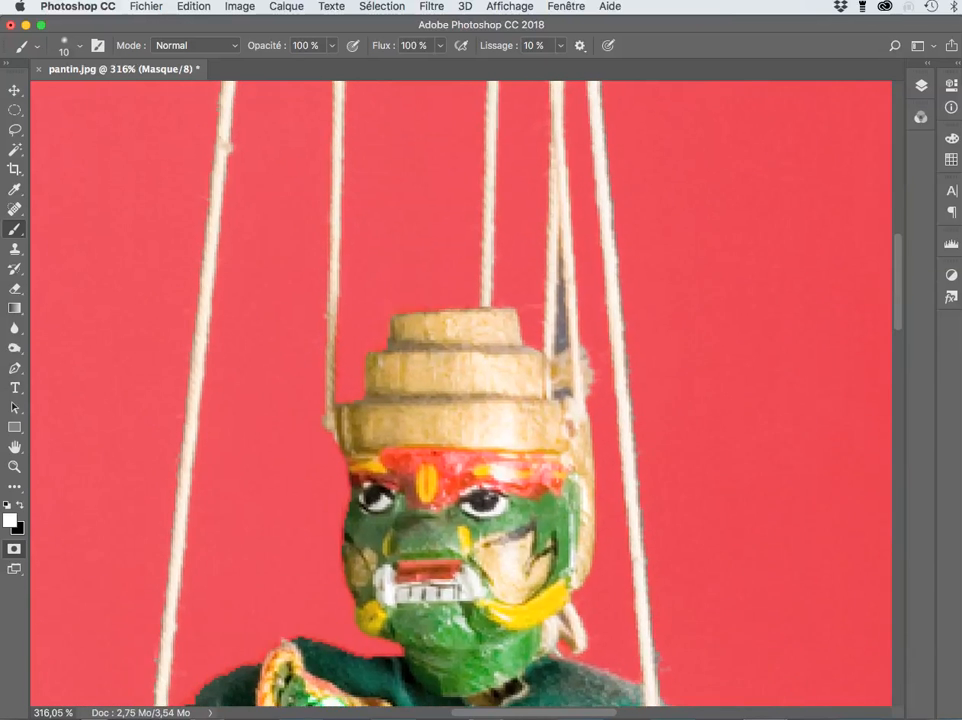
{"action": "scroll", "coordinate": [460, 390], "scroll_direction": "up", "scroll_amount": 3}
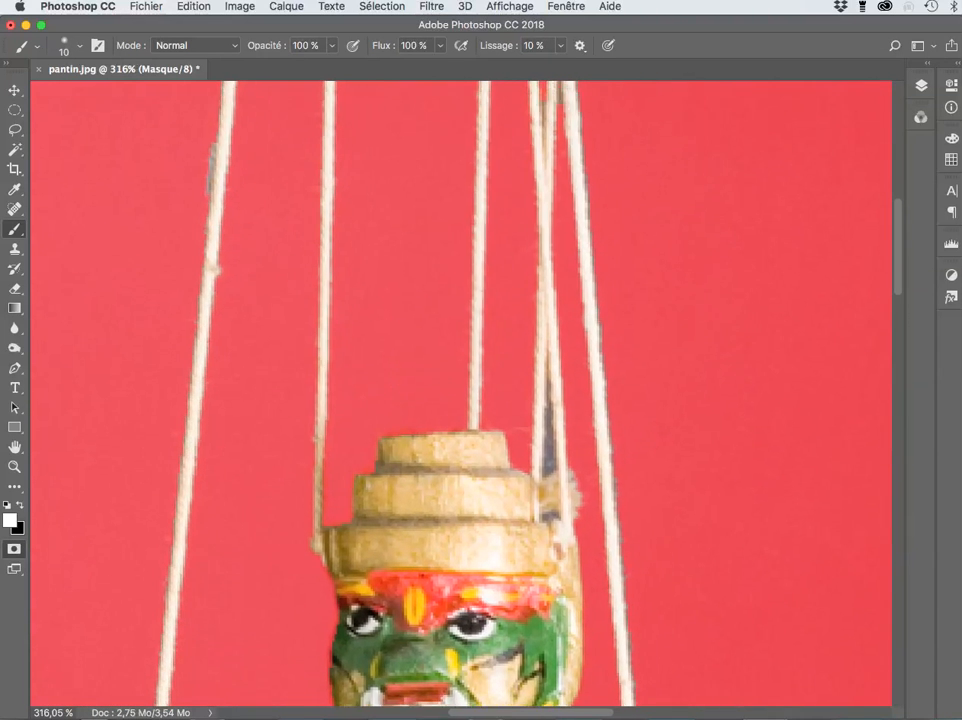
{"action": "scroll", "coordinate": [460, 390], "scroll_direction": "down", "scroll_amount": 3}
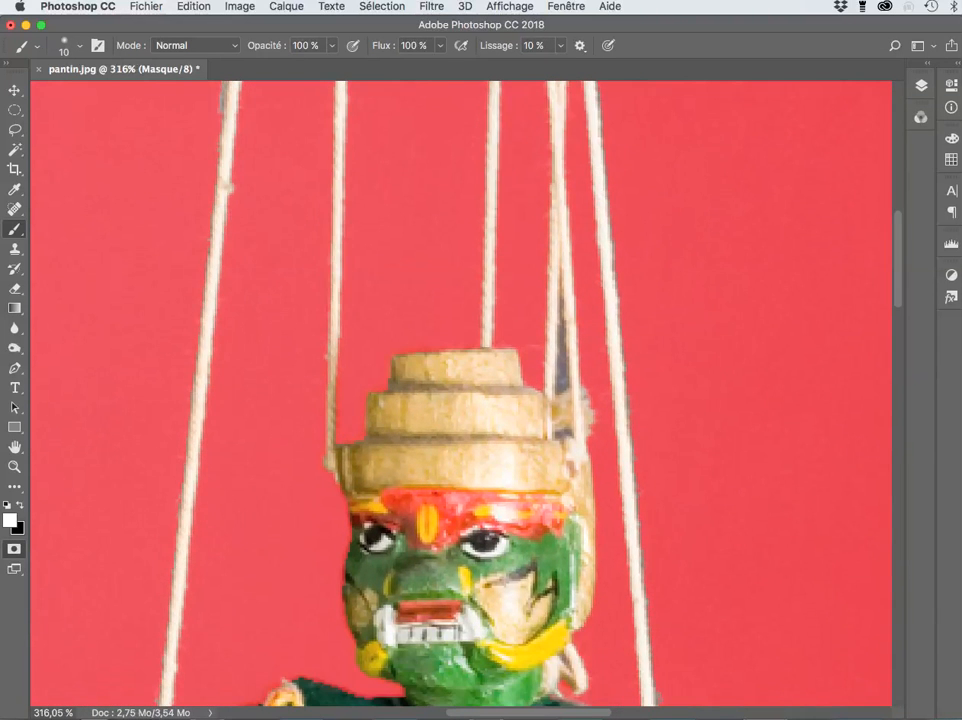
{"action": "scroll", "coordinate": [460, 390], "scroll_direction": "up", "scroll_amount": 2}
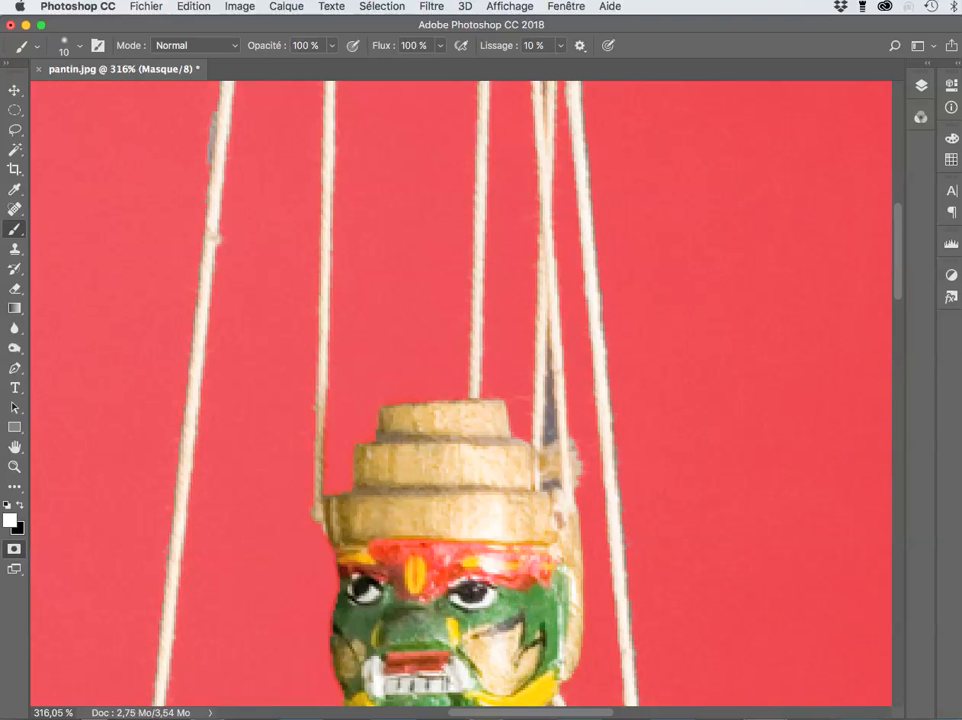
{"action": "key", "text": "l"}
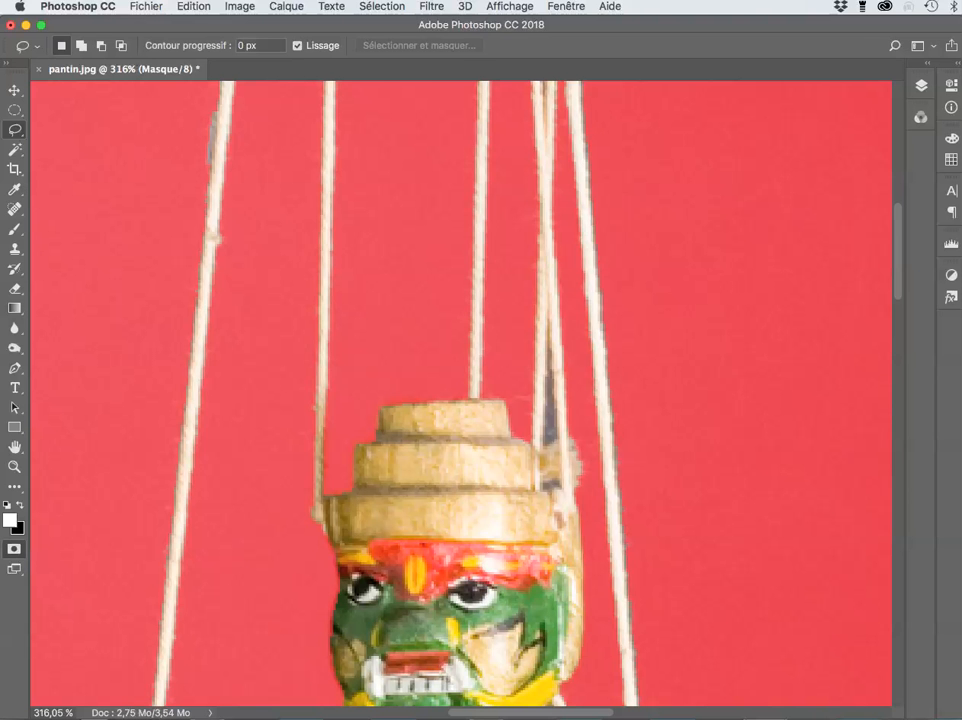
Step: Lasso the grey gap between the two strings above the headdress, then deselect
{"action": "mouse_move", "coordinate": [543, 446]}
{"action": "left_mouse_down"}
{"action": "mouse_move", "coordinate": [545, 308]}
{"action": "mouse_move", "coordinate": [549, 362]}
{"action": "left_mouse_up"}
{"action": "left_click", "coordinate": [547, 311], "text": "alt"}
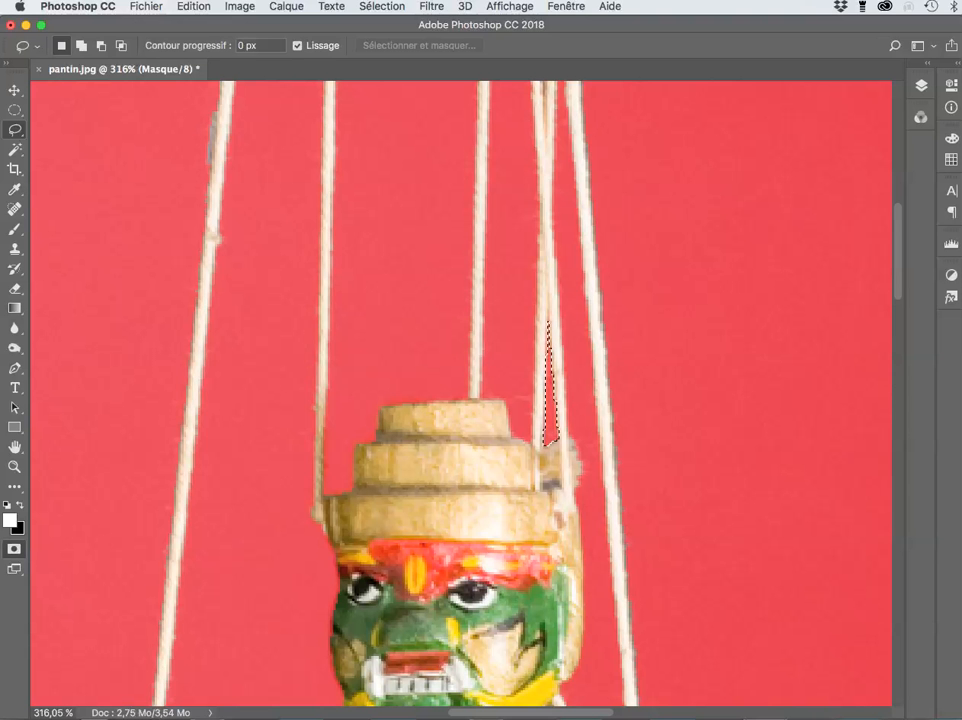
{"action": "key", "text": "super+d"}
{"action": "scroll", "coordinate": [460, 390], "scroll_direction": "up", "scroll_amount": 10}
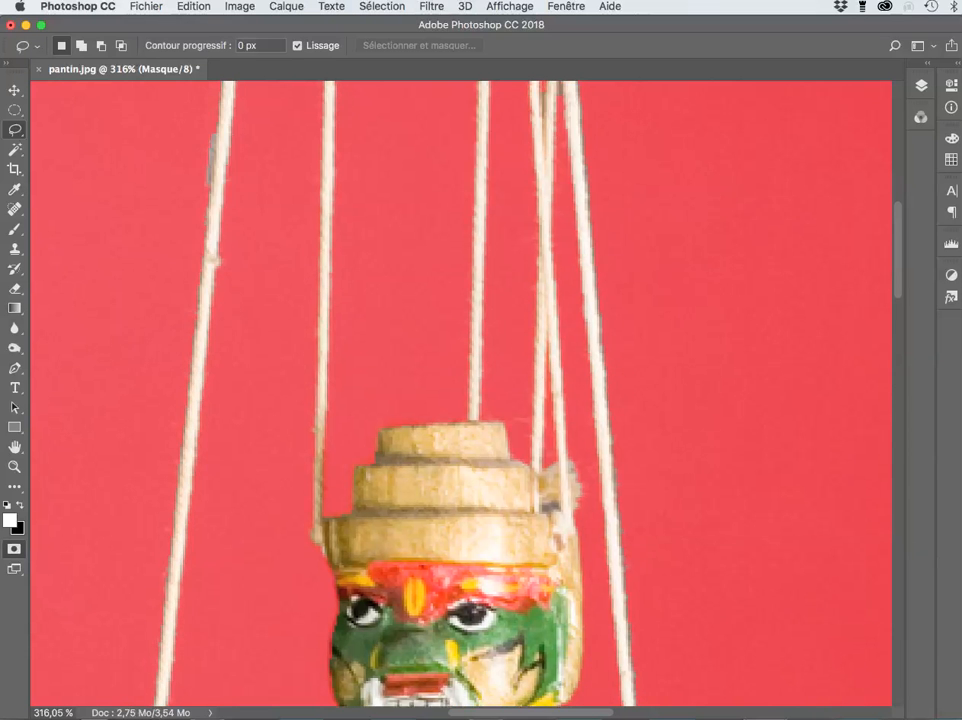
{"action": "scroll", "coordinate": [460, 390], "scroll_direction": "up", "scroll_amount": 8}
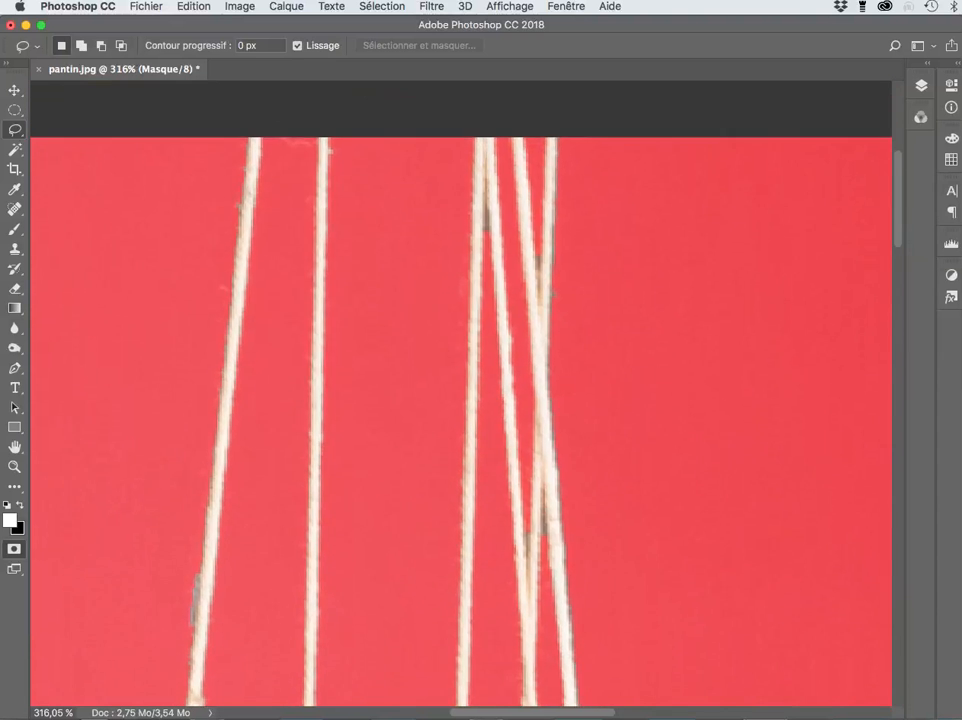
{"action": "scroll", "coordinate": [460, 390], "scroll_direction": "up", "scroll_amount": 3}
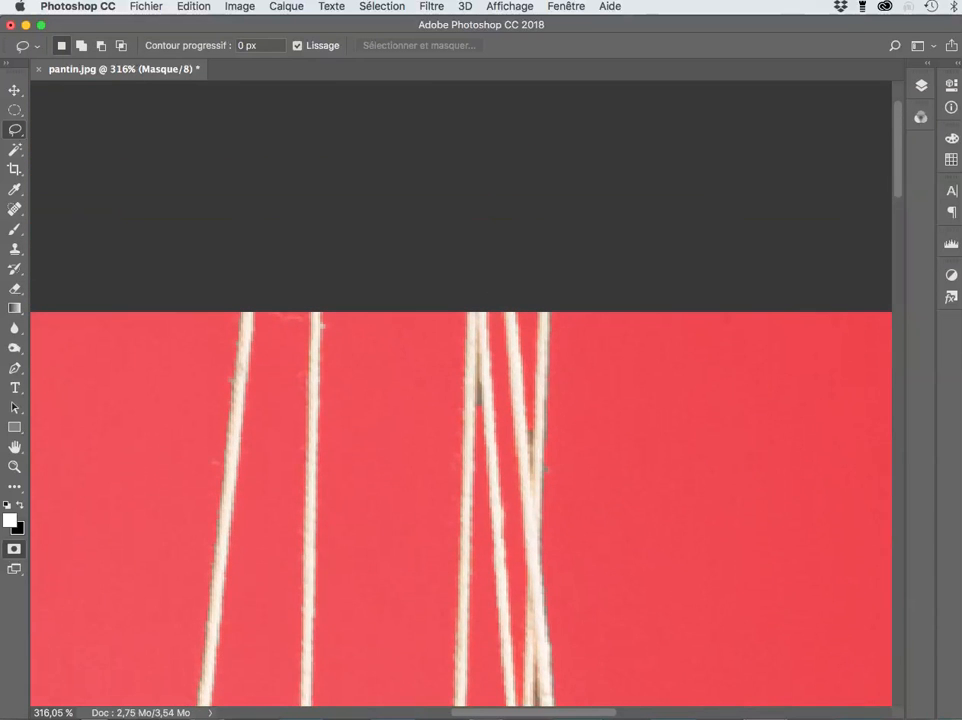
{"action": "scroll", "coordinate": [460, 390], "scroll_direction": "down", "scroll_amount": 8}
{"action": "scroll", "coordinate": [460, 390], "scroll_direction": "down", "scroll_amount": 1}
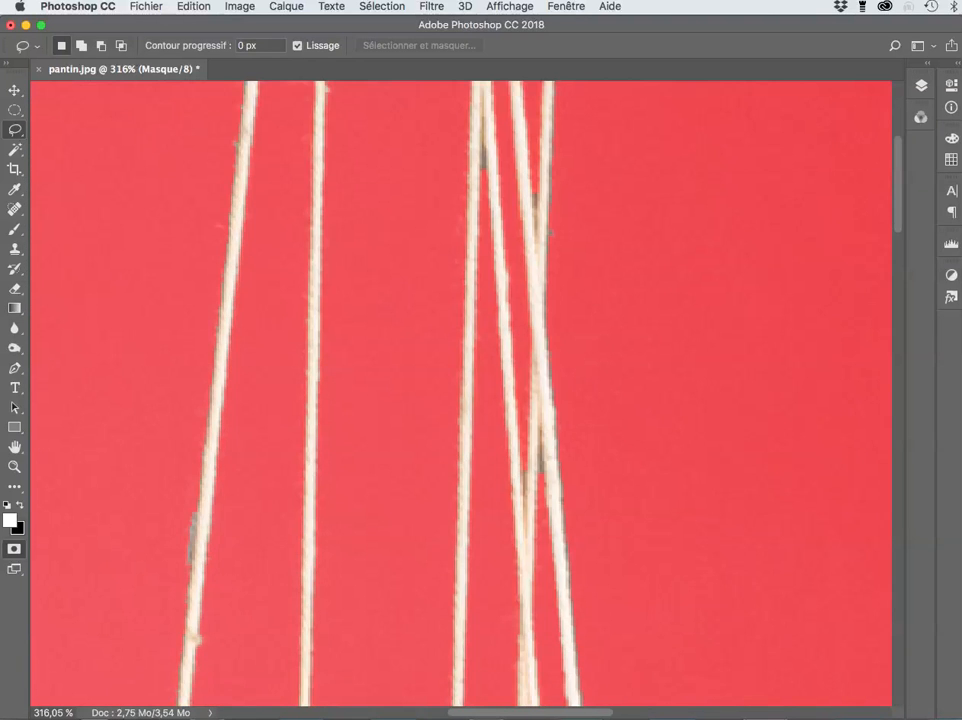
Step: Shrink the mask brush to 3 px and make black the foreground colour for the strings
{"action": "key", "text": "b"}
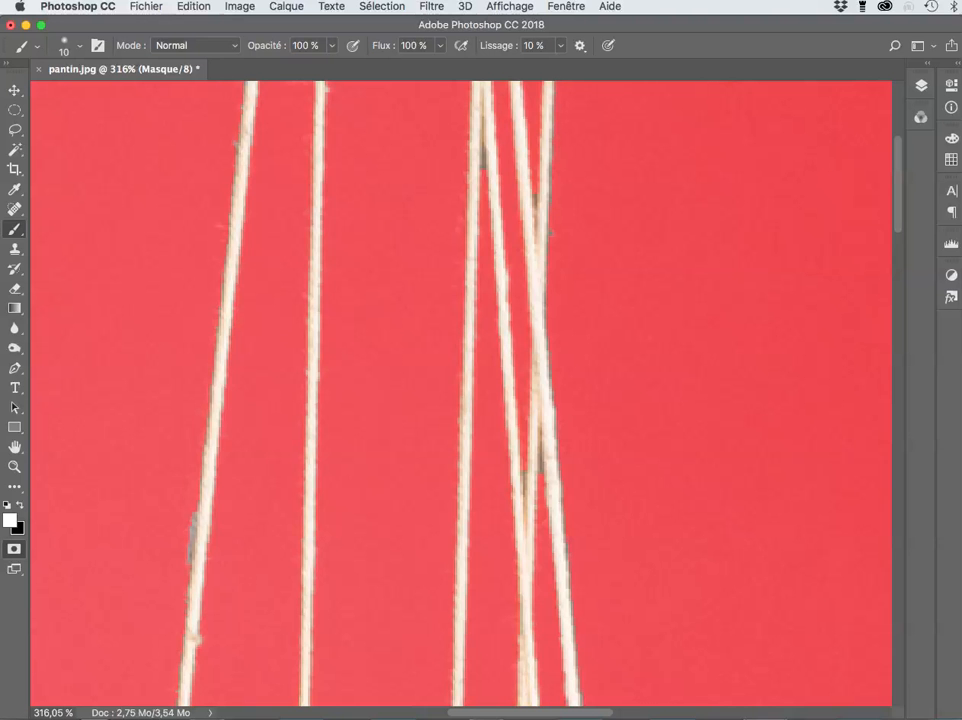
{"action": "left_click_drag", "start_coordinate": [585, 268], "coordinate": [599, 240], "text": "ctrl+alt"}
{"action": "key", "text": "x"}
{"action": "scroll", "coordinate": [534, 211], "scroll_direction": "up", "scroll_amount": 4}
{"action": "scroll", "coordinate": [534, 211], "scroll_direction": "right", "scroll_amount": 2}
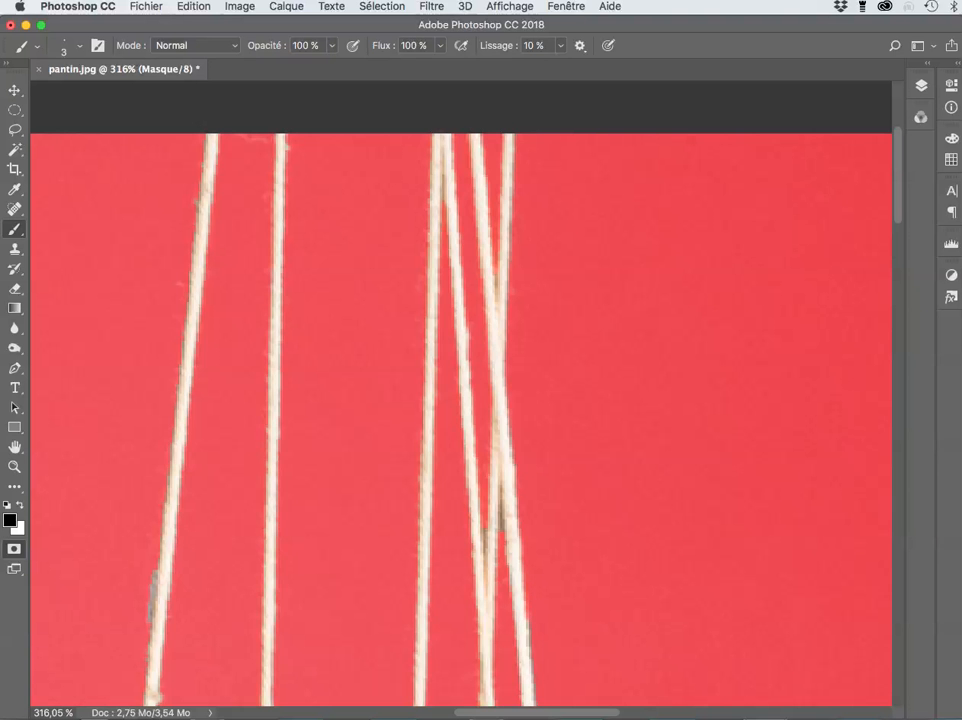
{"action": "left_click_drag", "start_coordinate": [495, 525], "coordinate": [491, 460]}
{"action": "key", "text": "super+z"}
{"action": "scroll", "coordinate": [460, 400], "scroll_direction": "down", "scroll_amount": 5}
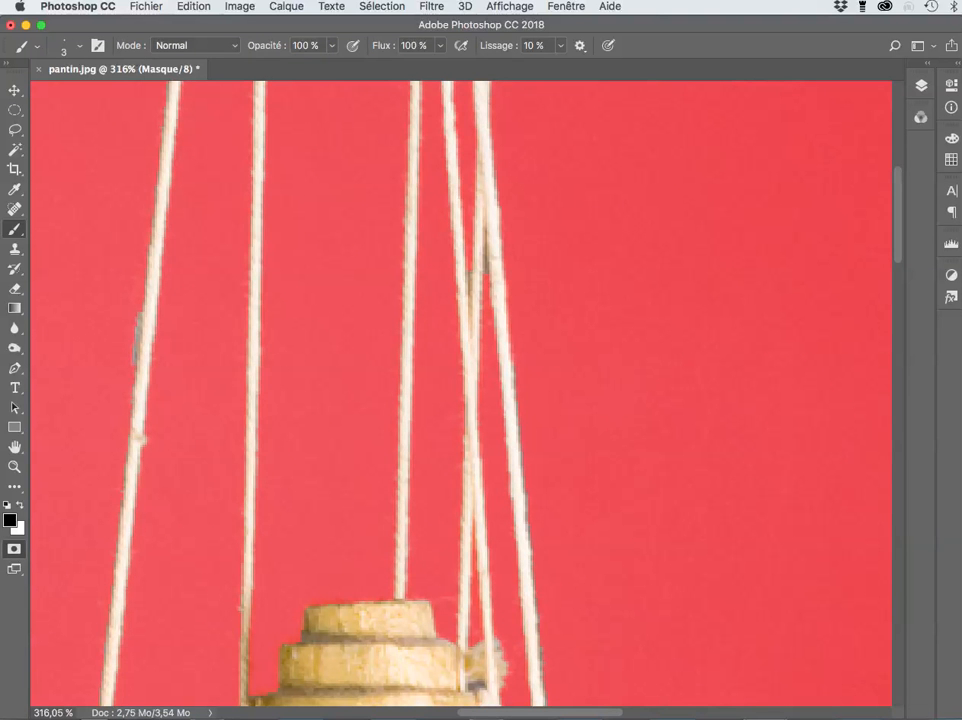
{"action": "scroll", "coordinate": [460, 400], "scroll_direction": "down", "scroll_amount": 4}
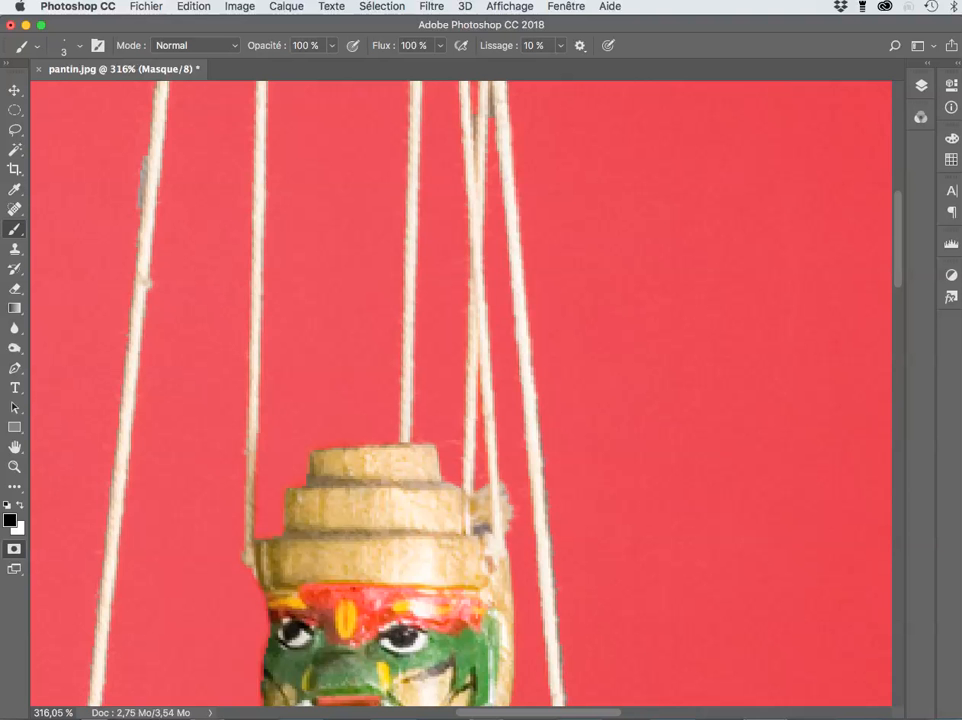
{"action": "scroll", "coordinate": [460, 400], "scroll_direction": "down", "scroll_amount": 5}
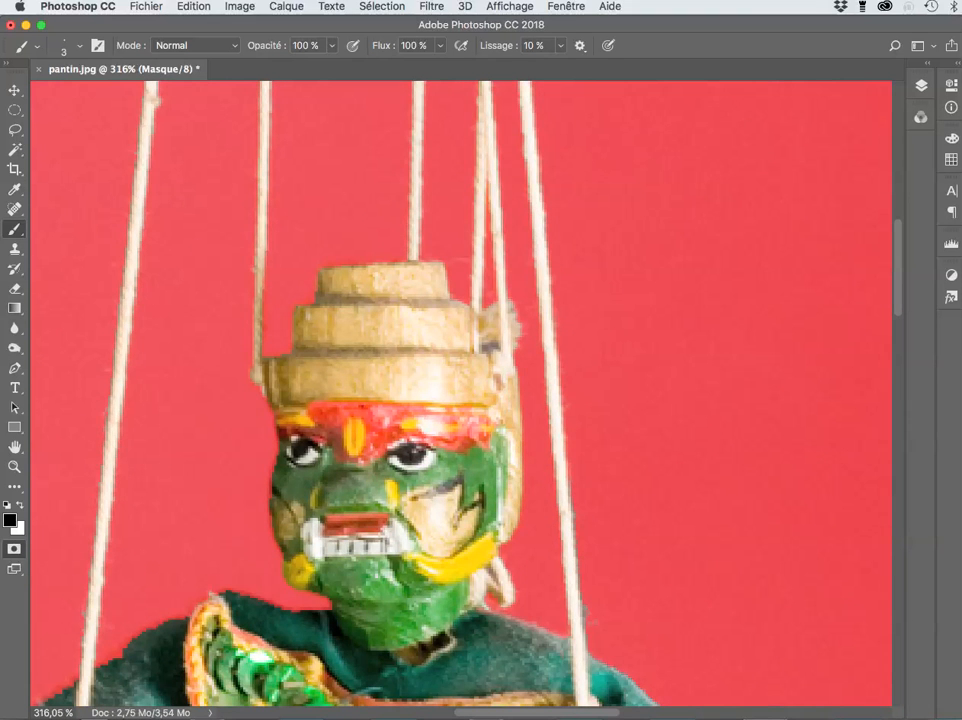
{"action": "scroll", "coordinate": [460, 400], "scroll_direction": "down", "scroll_amount": 3}
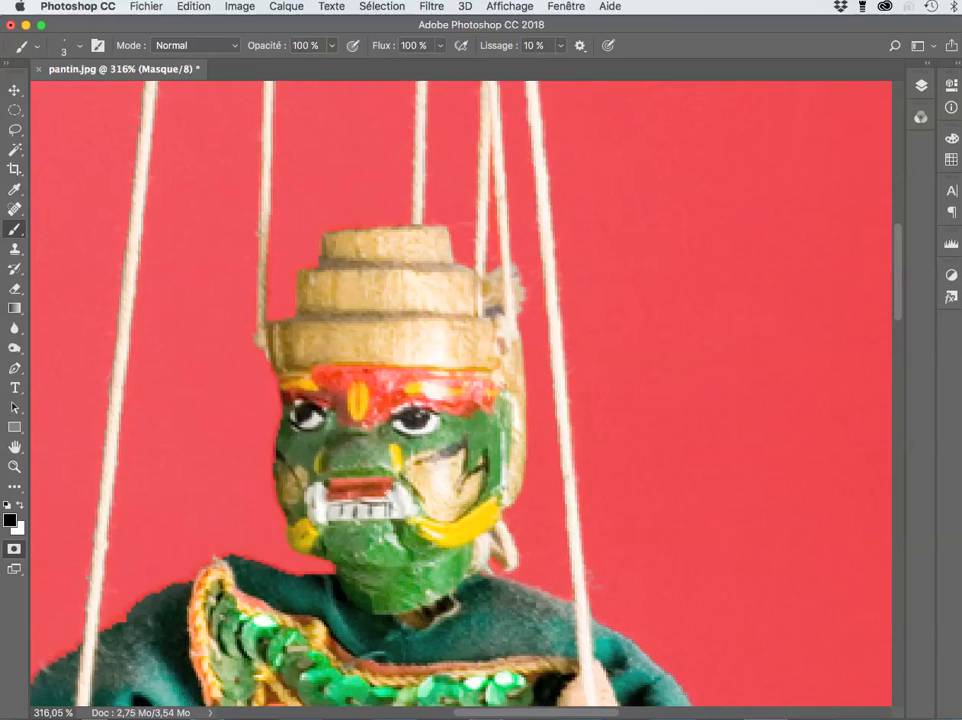
{"action": "scroll", "coordinate": [460, 400], "scroll_direction": "up", "scroll_amount": 8}
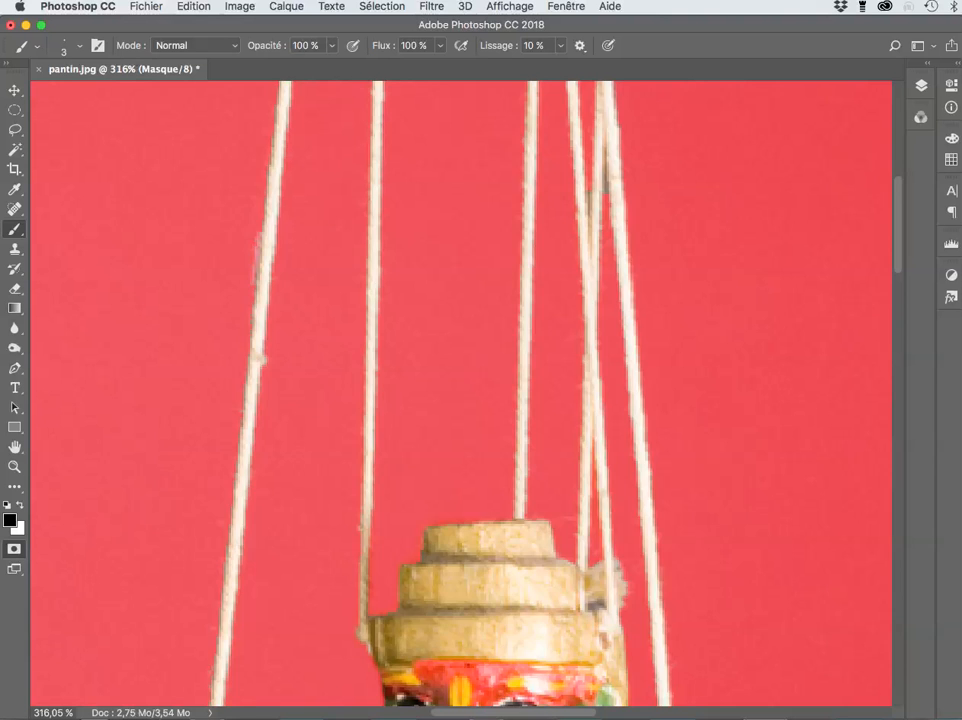
{"action": "scroll", "coordinate": [460, 400], "scroll_direction": "up", "scroll_amount": 6}
{"action": "scroll", "coordinate": [460, 400], "scroll_direction": "down", "scroll_amount": 2}
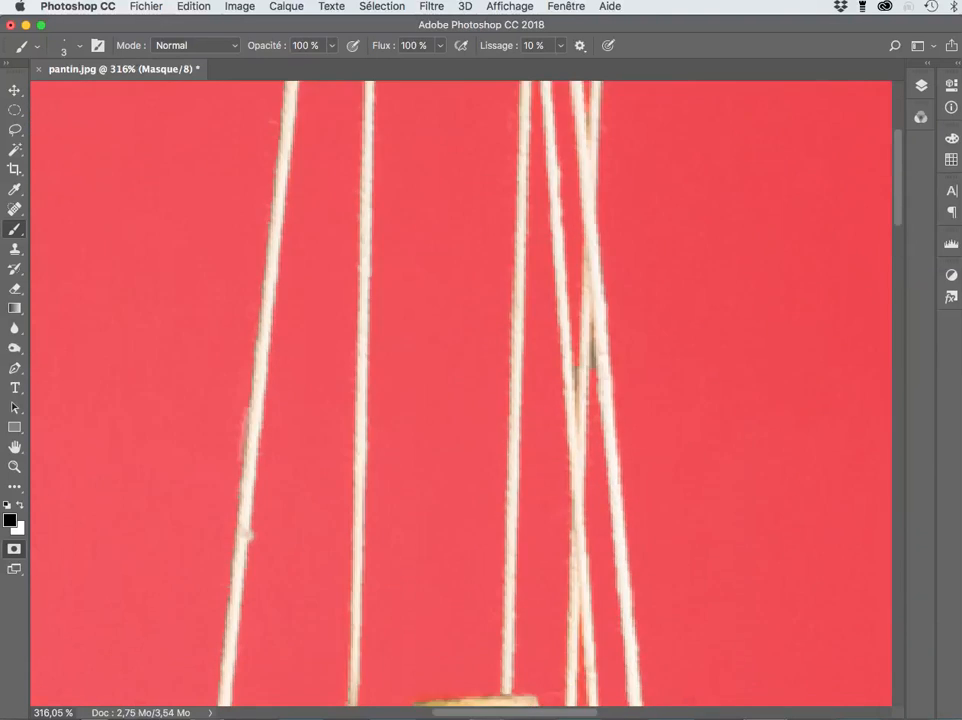
{"action": "scroll", "coordinate": [460, 400], "scroll_direction": "down", "scroll_amount": 10}
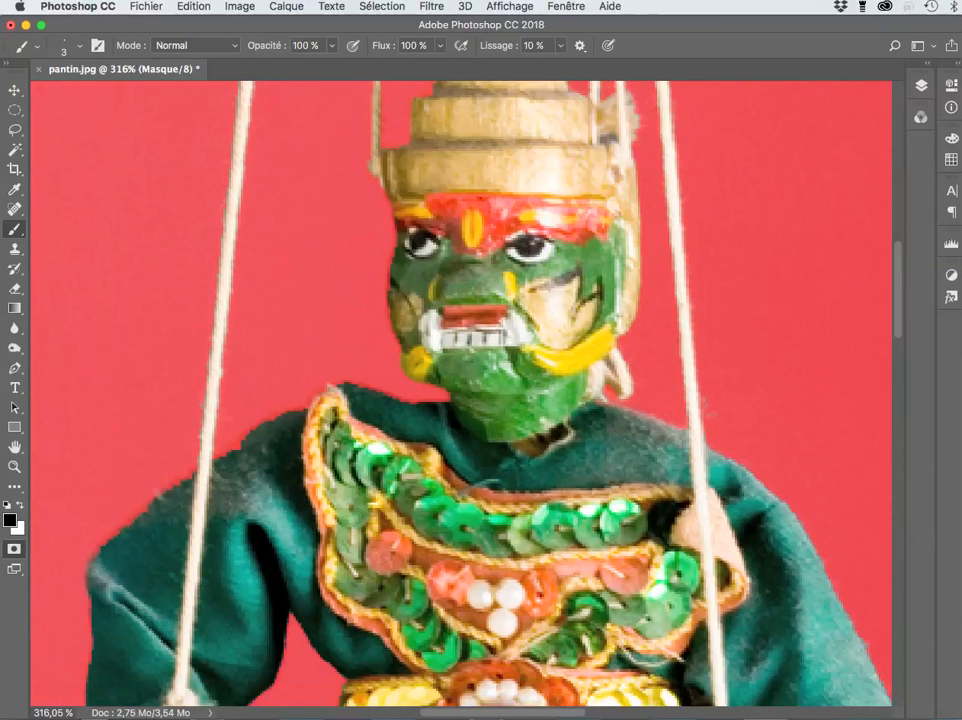
{"action": "scroll", "coordinate": [460, 400], "scroll_direction": "down", "scroll_amount": 3}
{"action": "scroll", "coordinate": [460, 400], "scroll_direction": "down", "scroll_amount": 2}
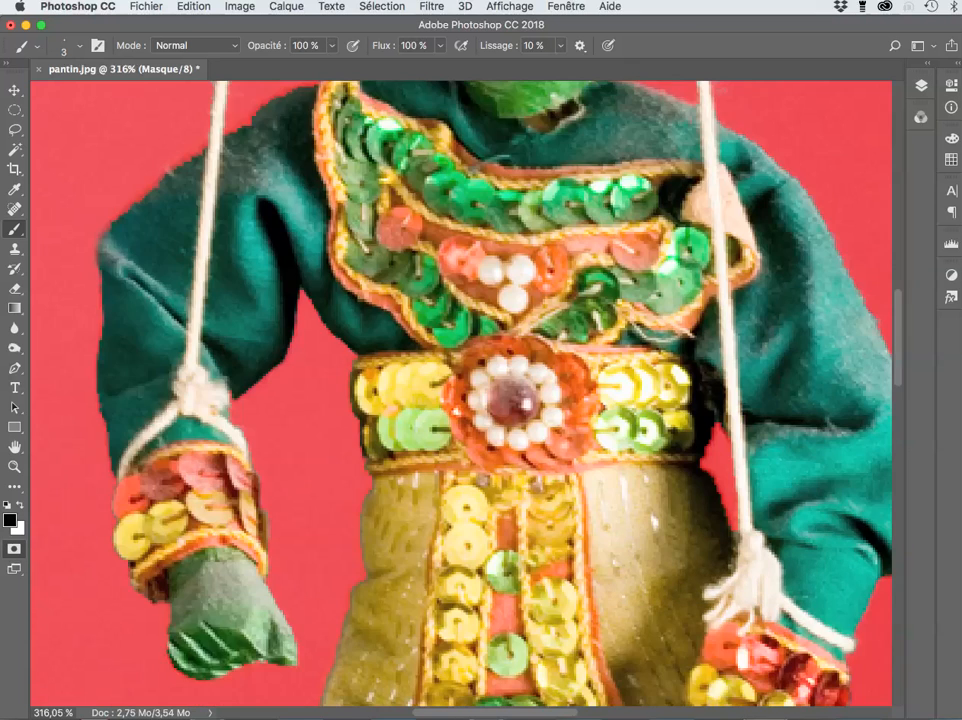
{"action": "scroll", "coordinate": [460, 400], "scroll_direction": "down", "scroll_amount": 4}
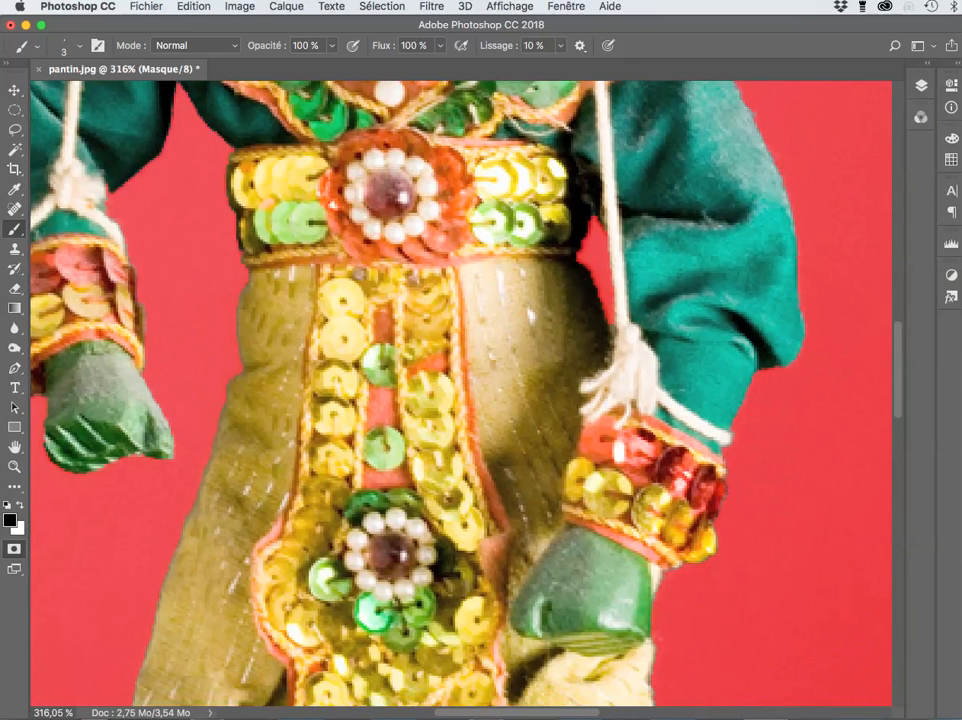
{"action": "key", "text": "super+0"}
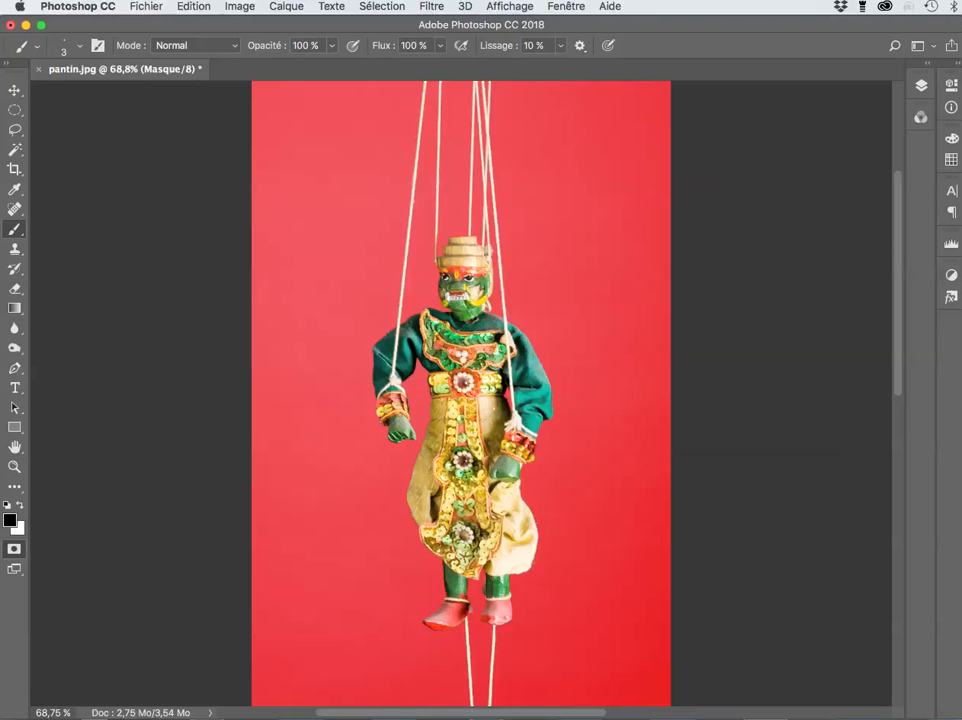
Step: Exit Quick Mask mode to get the marionette selection, then zoom in to check it
{"action": "key", "text": "q"}
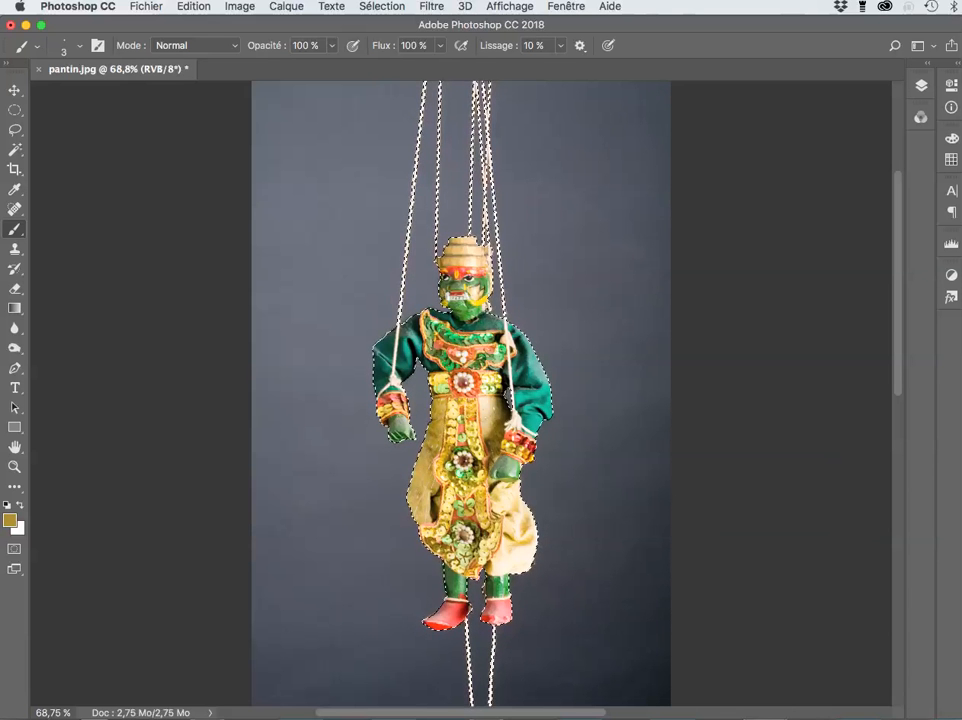
{"action": "key", "text": "super+plus"}
{"action": "key", "text": "super+plus"}
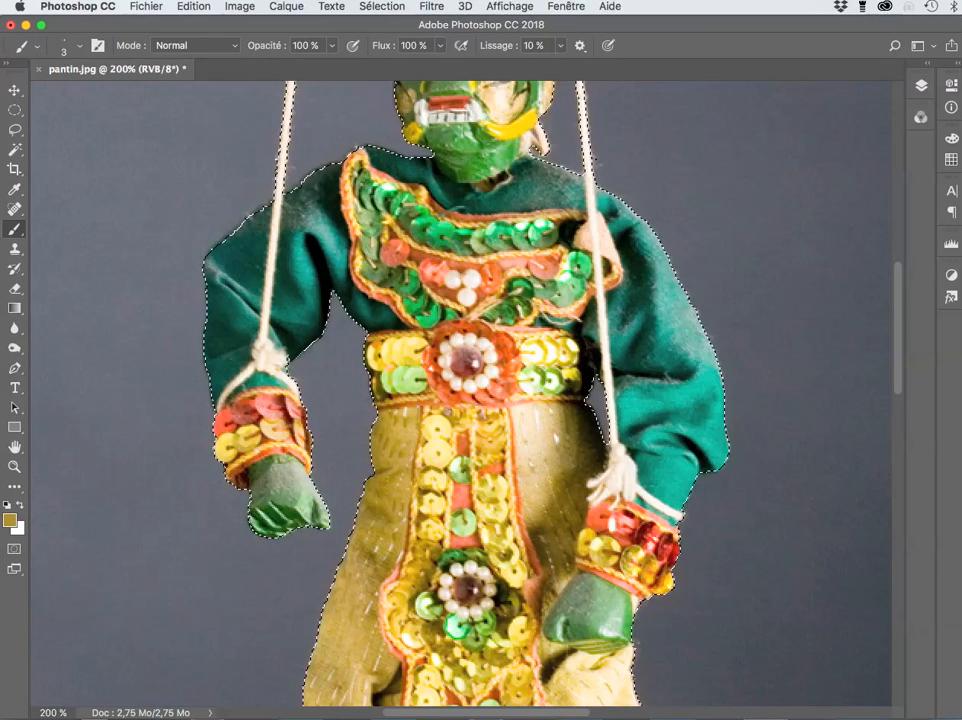
Step: Apply Lisser with a 3-pixel radius to the marionette selection and fit the image on screen
{"action": "left_click", "coordinate": [382, 6]}
{"action": "mouse_move", "coordinate": [420, 225]}
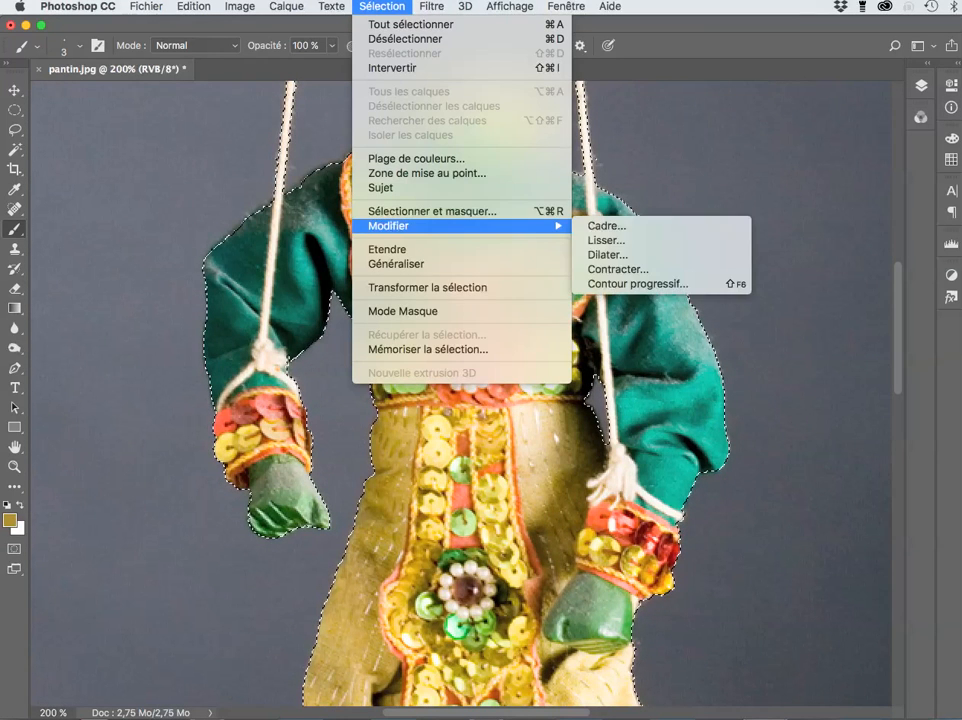
{"action": "left_click", "coordinate": [610, 240]}
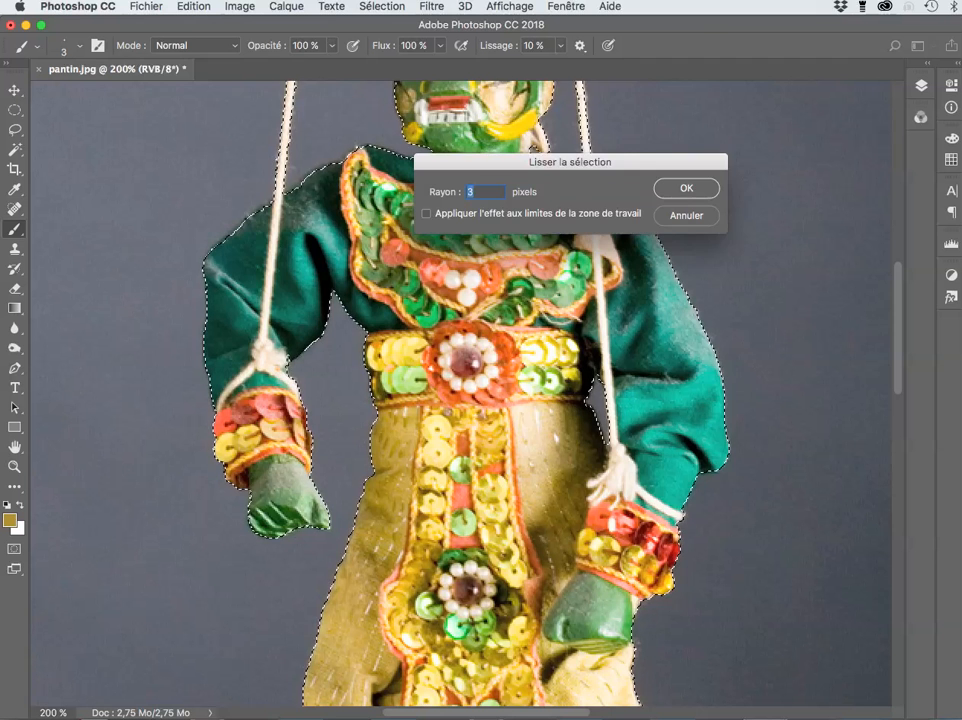
{"action": "key", "text": "Return"}
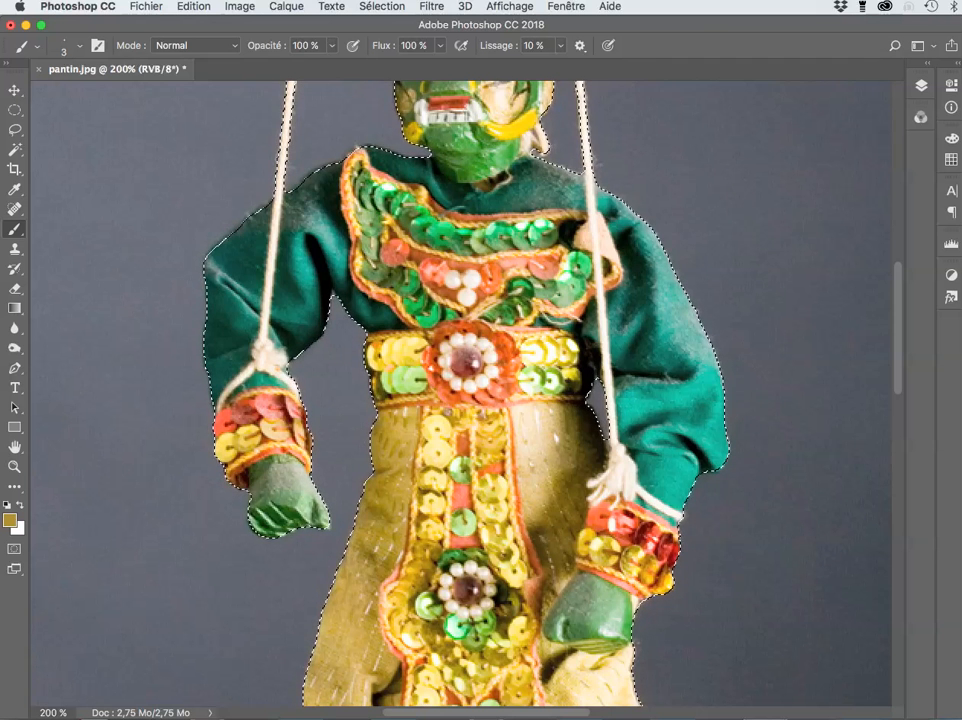
{"action": "key", "text": "super+0"}
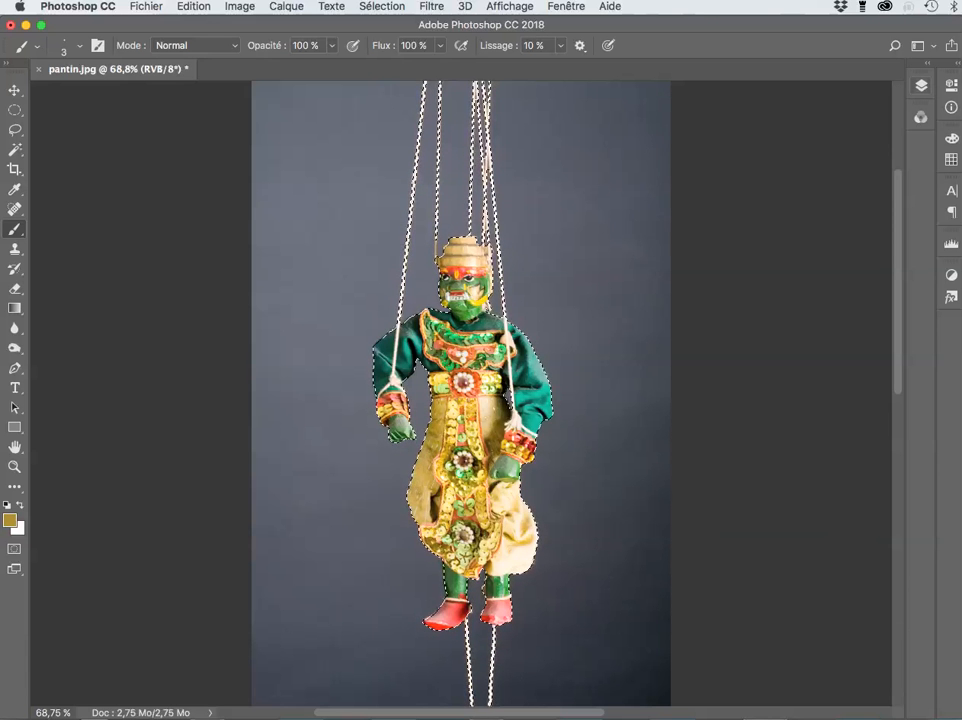
Step: Expand the Calques panel to show the Arrière-plan layer
{"action": "left_click", "coordinate": [921, 86]}
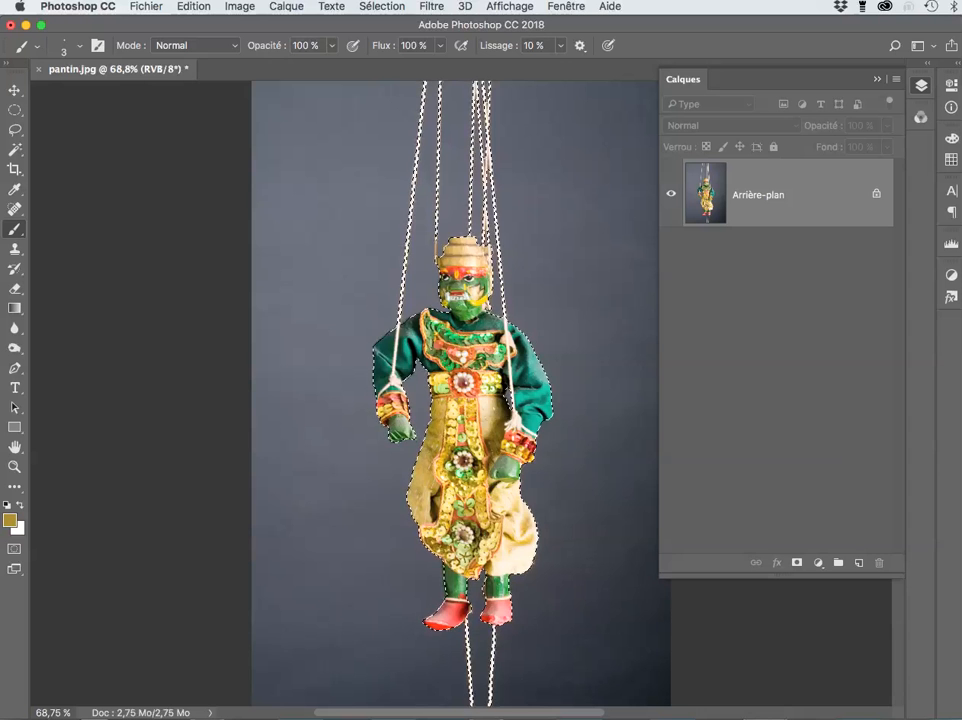
Step: Hide the selection outline and add a layer mask to Calque 0 from the marionette selection
{"action": "left_click", "coordinate": [286, 6]}
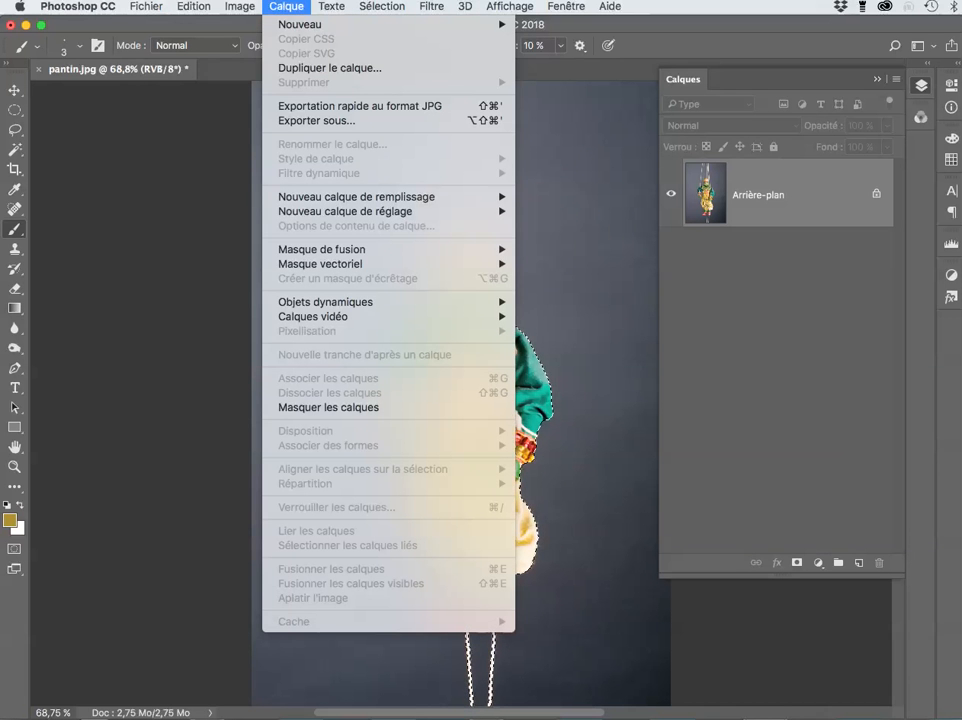
{"action": "mouse_move", "coordinate": [322, 249]}
{"action": "key", "text": "Escape"}
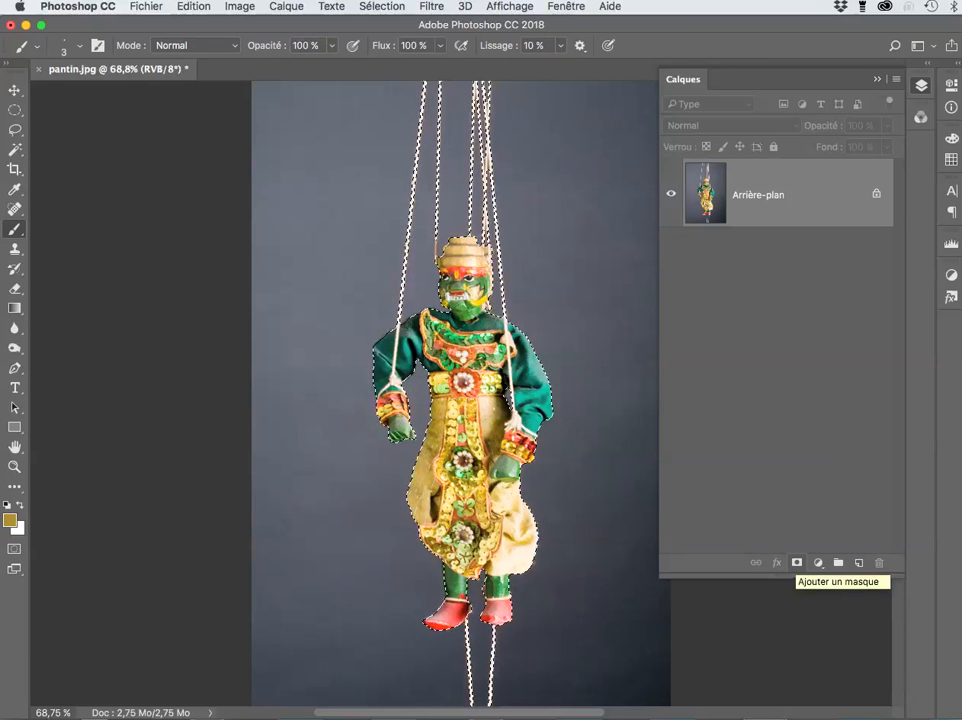
{"action": "key", "text": "super+d"}
{"action": "left_click", "coordinate": [797, 563]}
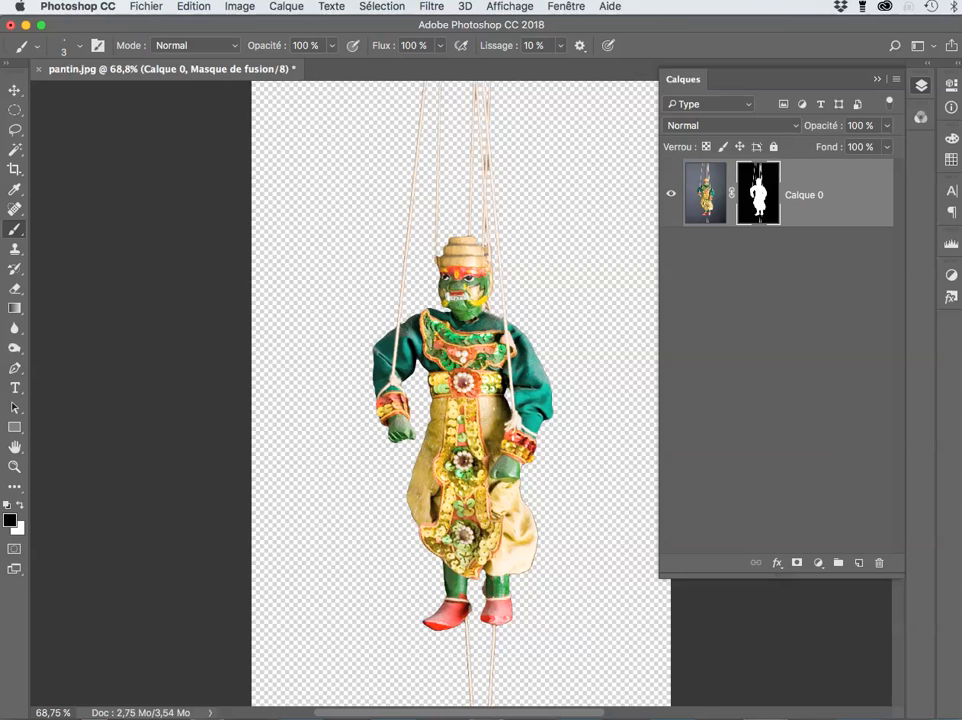
Step: View Calque 0's layer mask alone and zoom around it to inspect for gaps
{"action": "left_click", "coordinate": [758, 194], "text": "alt"}
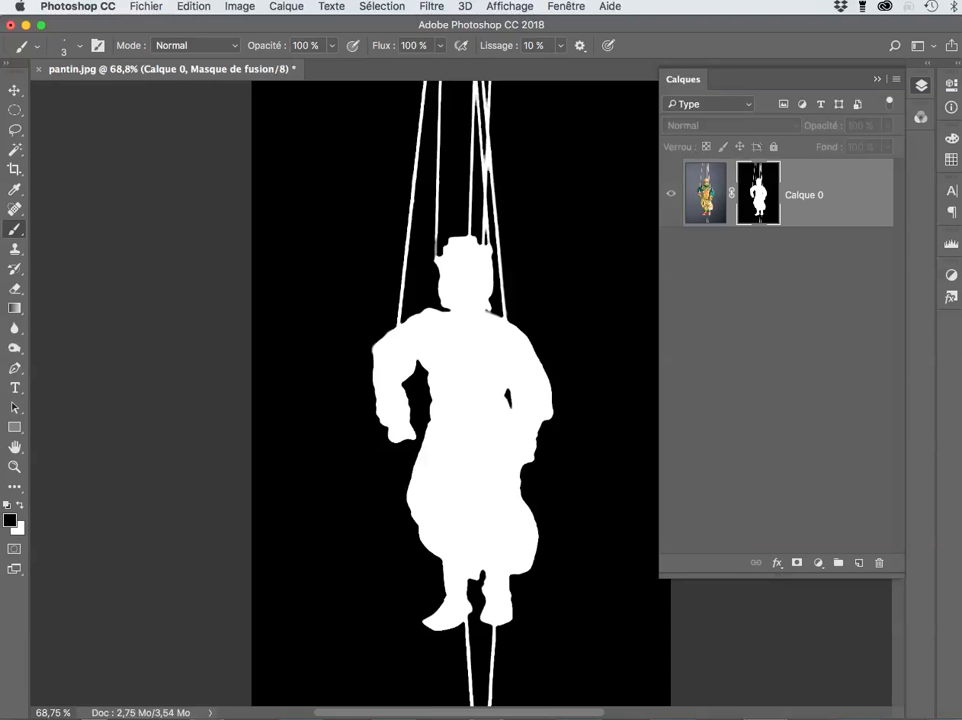
{"action": "scroll", "coordinate": [549, 403], "scroll_direction": "up", "scroll_amount": 10}
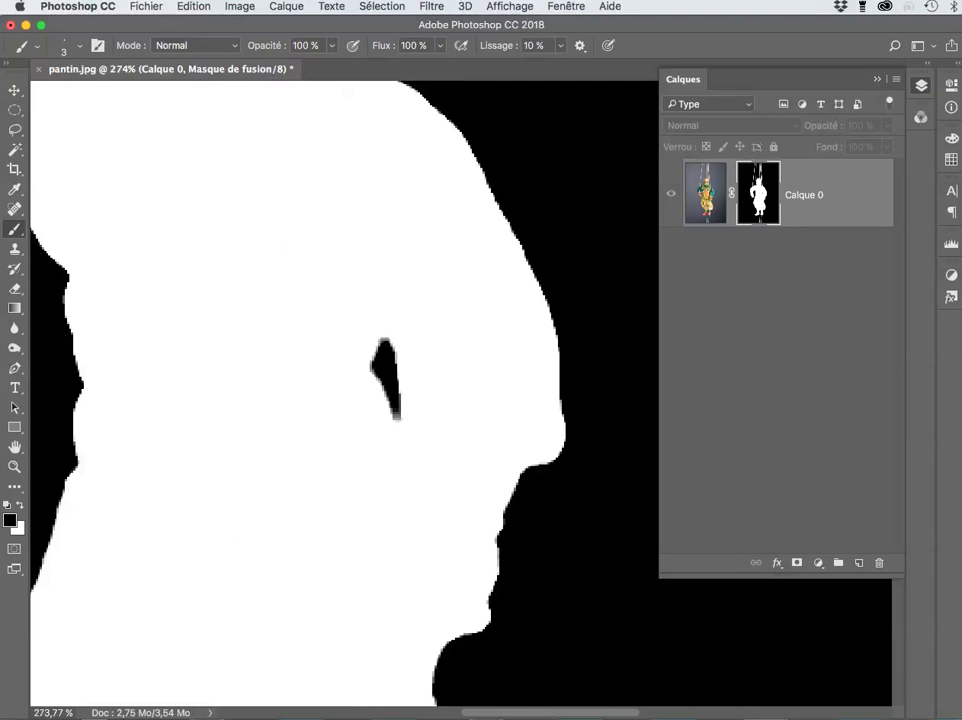
{"action": "scroll", "coordinate": [582, 424], "scroll_direction": "down", "scroll_amount": 2}
{"action": "scroll", "coordinate": [583, 430], "scroll_direction": "up", "scroll_amount": 4}
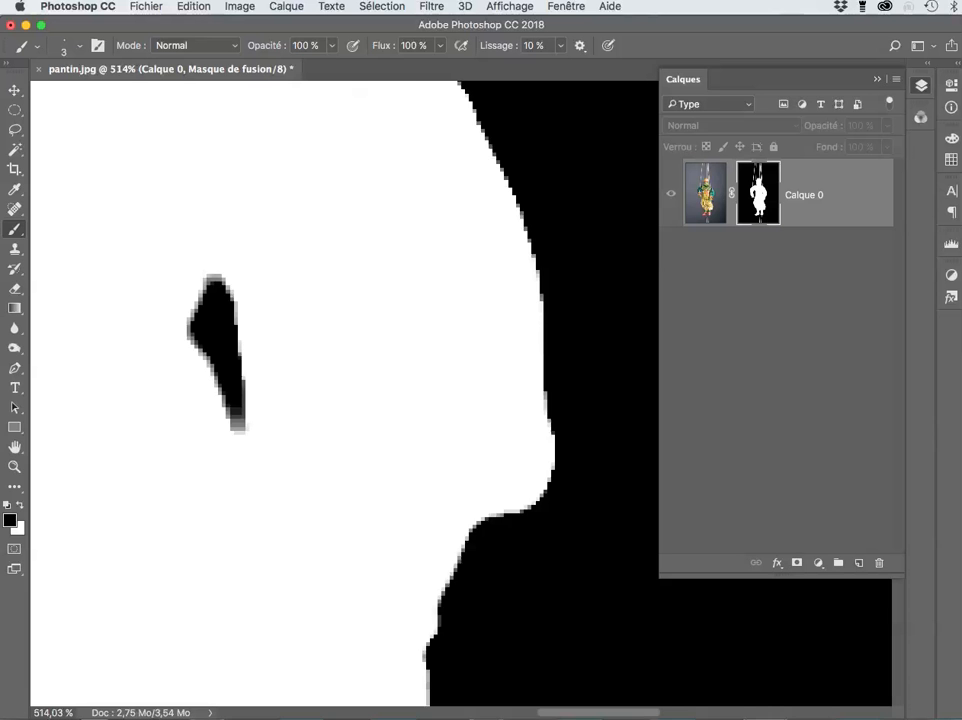
{"action": "scroll", "coordinate": [580, 440], "scroll_direction": "down", "scroll_amount": 5}
{"action": "scroll", "coordinate": [576, 401], "scroll_direction": "up", "scroll_amount": 3}
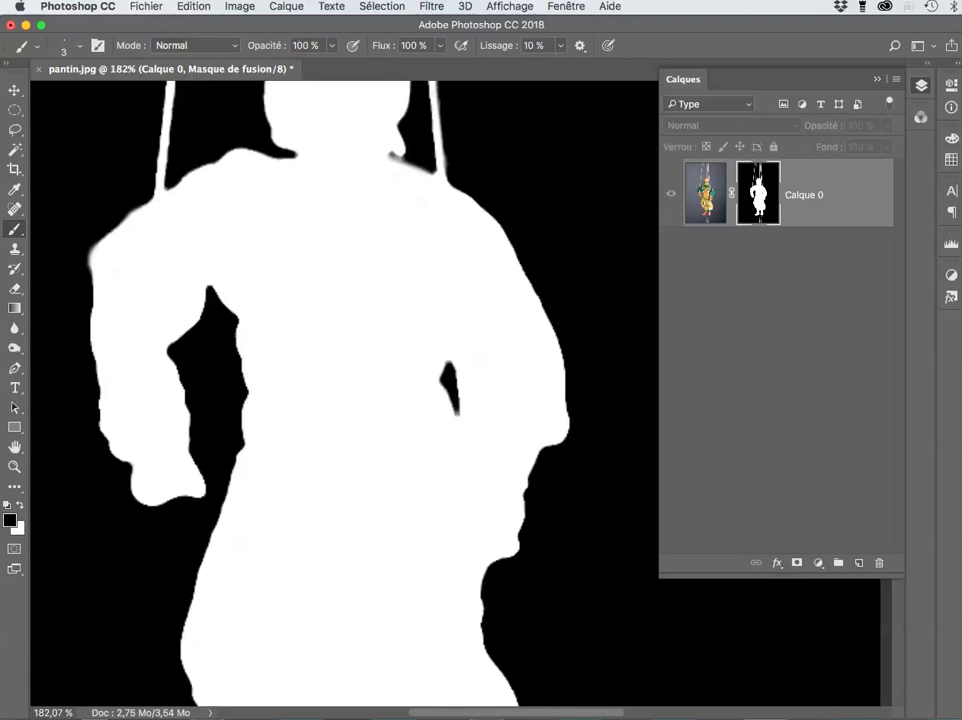
{"action": "scroll", "coordinate": [576, 405], "scroll_direction": "down", "scroll_amount": 5}
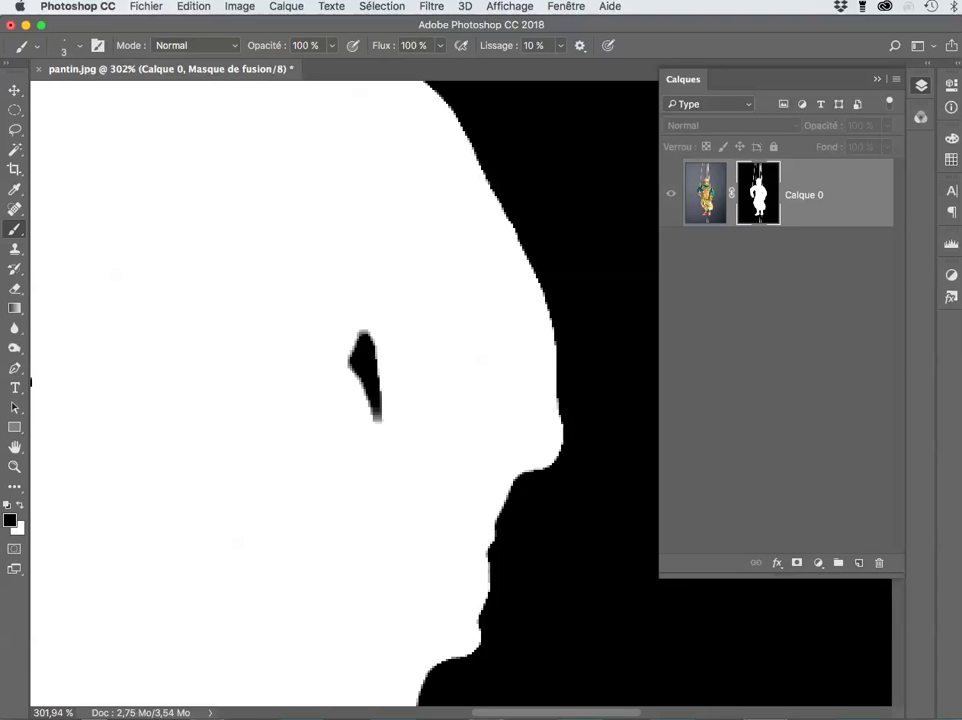
{"action": "scroll", "coordinate": [576, 405], "scroll_direction": "up", "scroll_amount": 1}
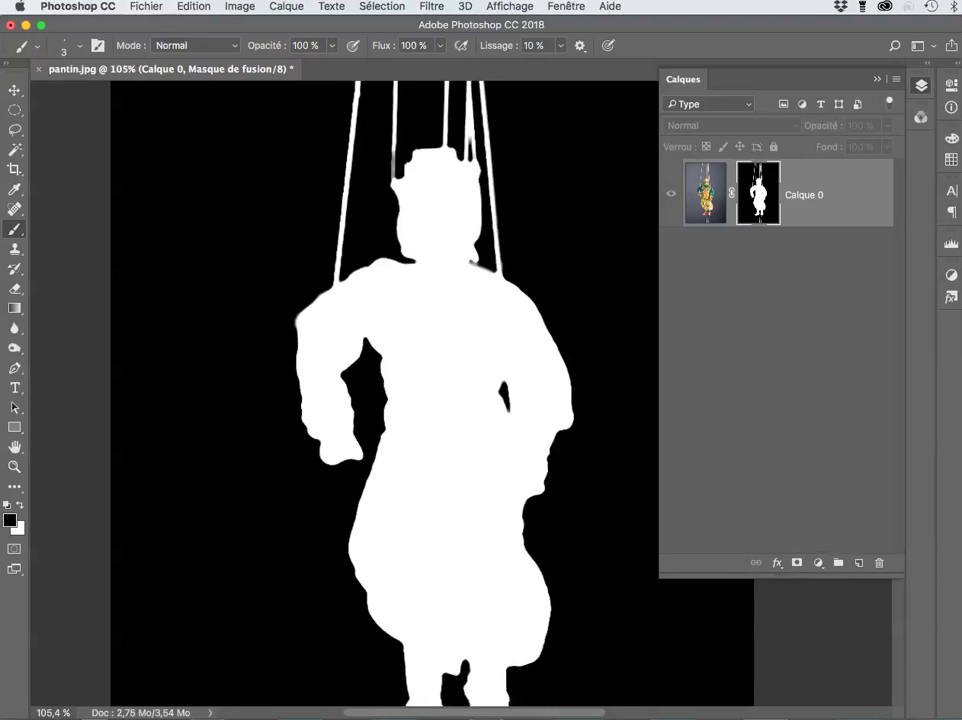
{"action": "scroll", "coordinate": [576, 405], "scroll_direction": "down", "scroll_amount": 2}
{"action": "scroll", "coordinate": [577, 406], "scroll_direction": "down", "scroll_amount": 1}
{"action": "scroll", "coordinate": [577, 406], "scroll_direction": "up", "scroll_amount": 4}
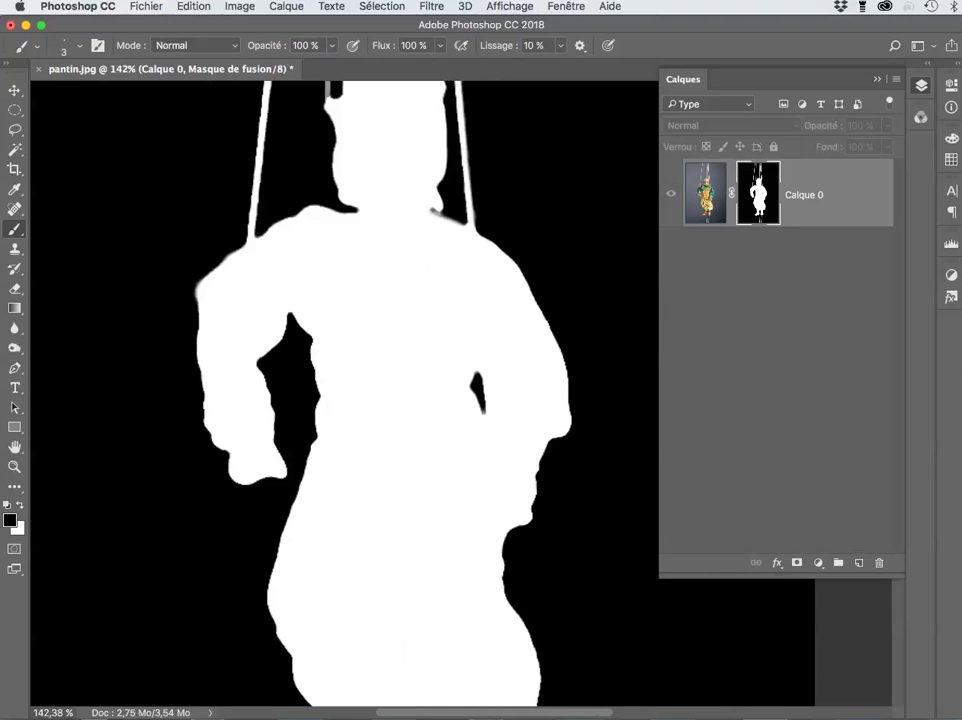
{"action": "scroll", "coordinate": [577, 406], "scroll_direction": "up", "scroll_amount": 1}
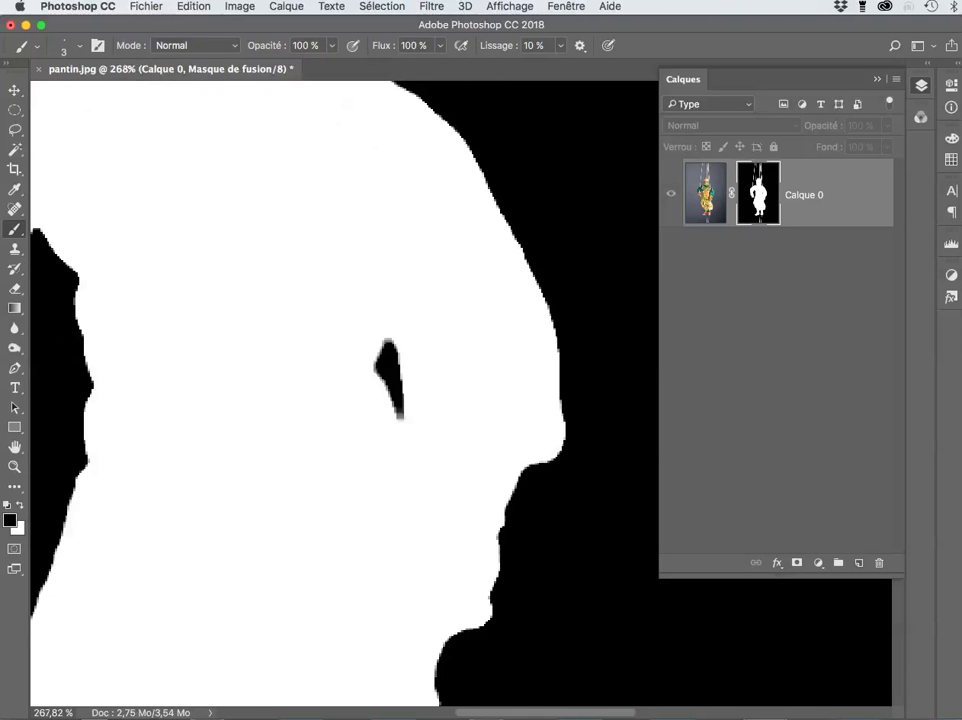
{"action": "scroll", "coordinate": [577, 406], "scroll_direction": "down", "scroll_amount": 2}
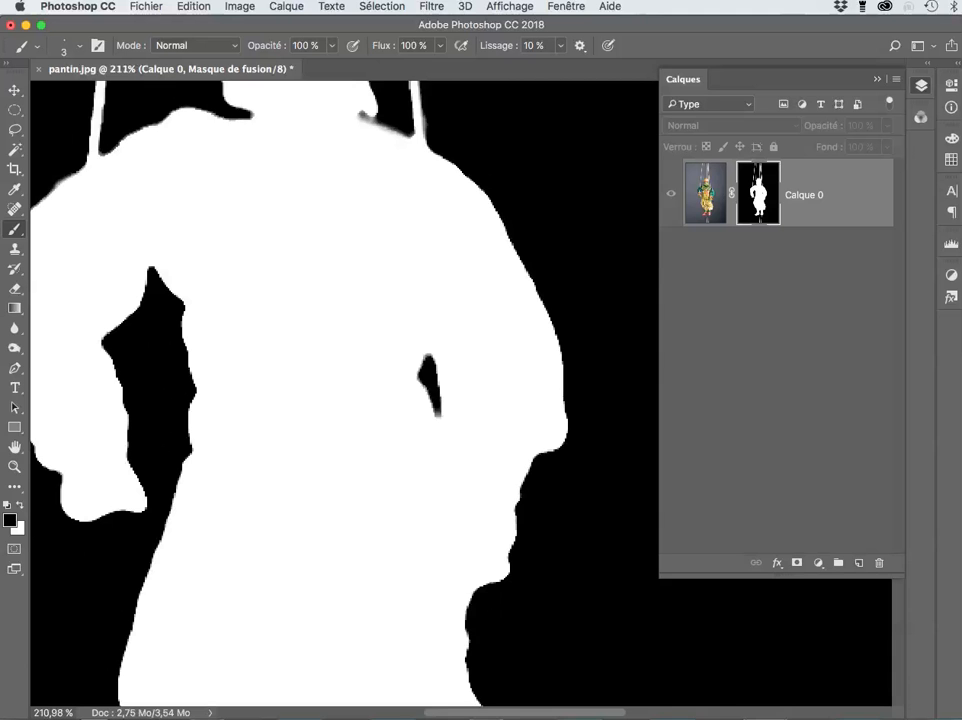
{"action": "scroll", "coordinate": [577, 406], "scroll_direction": "up", "scroll_amount": 1}
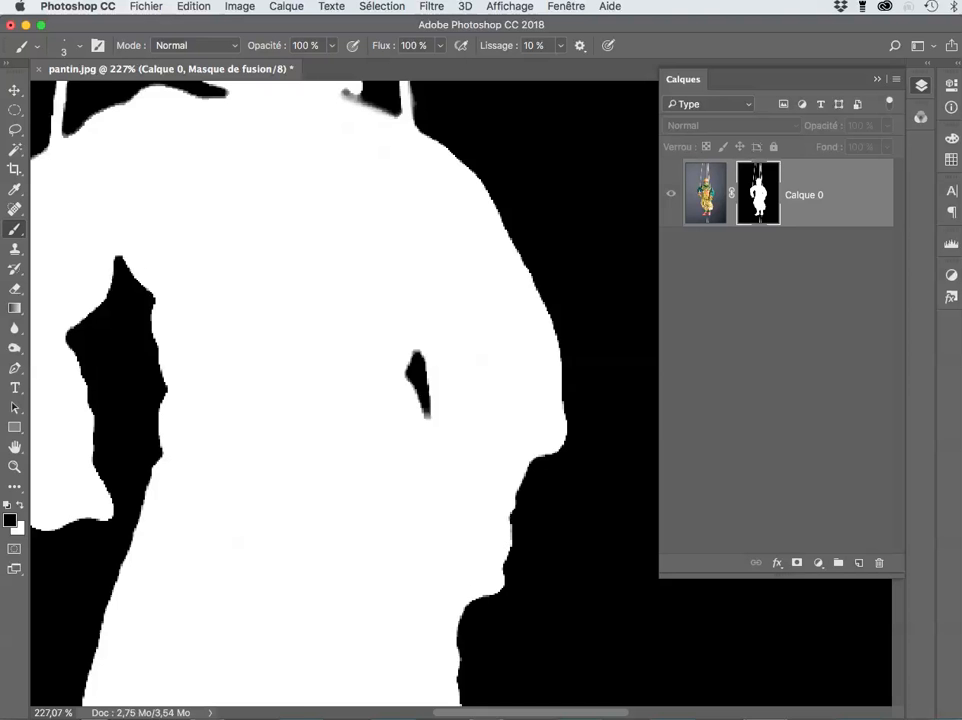
Step: Switch back to Calque 0's colour image to see the cut-out marionette
{"action": "left_click", "coordinate": [706, 193]}
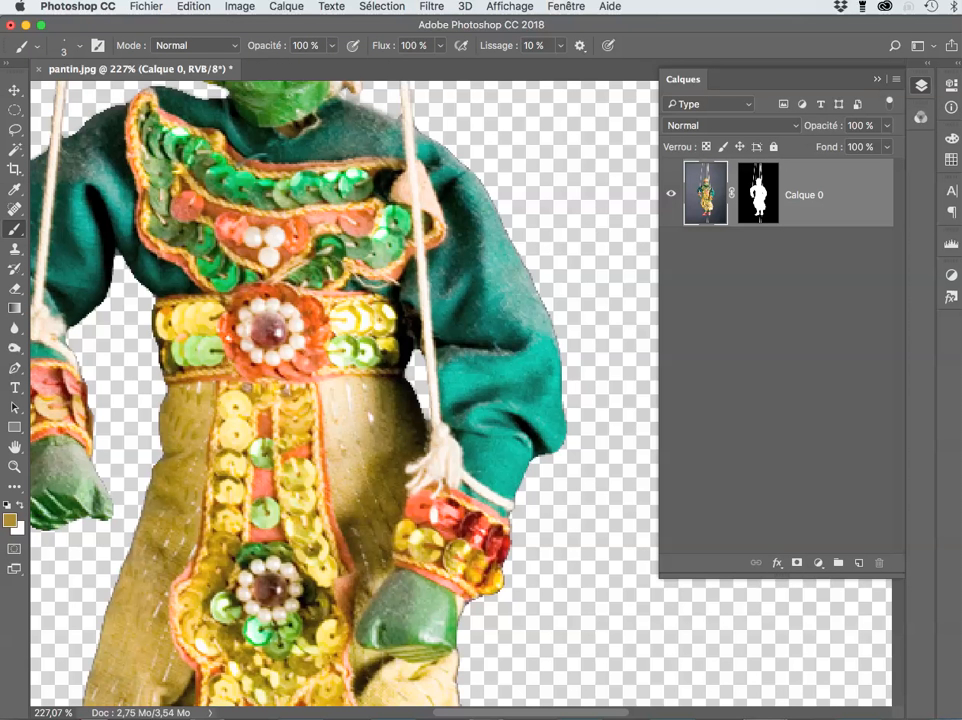
{"action": "scroll", "coordinate": [345, 393], "scroll_direction": "up", "scroll_amount": 4}
{"action": "scroll", "coordinate": [345, 393], "scroll_direction": "up", "scroll_amount": 3}
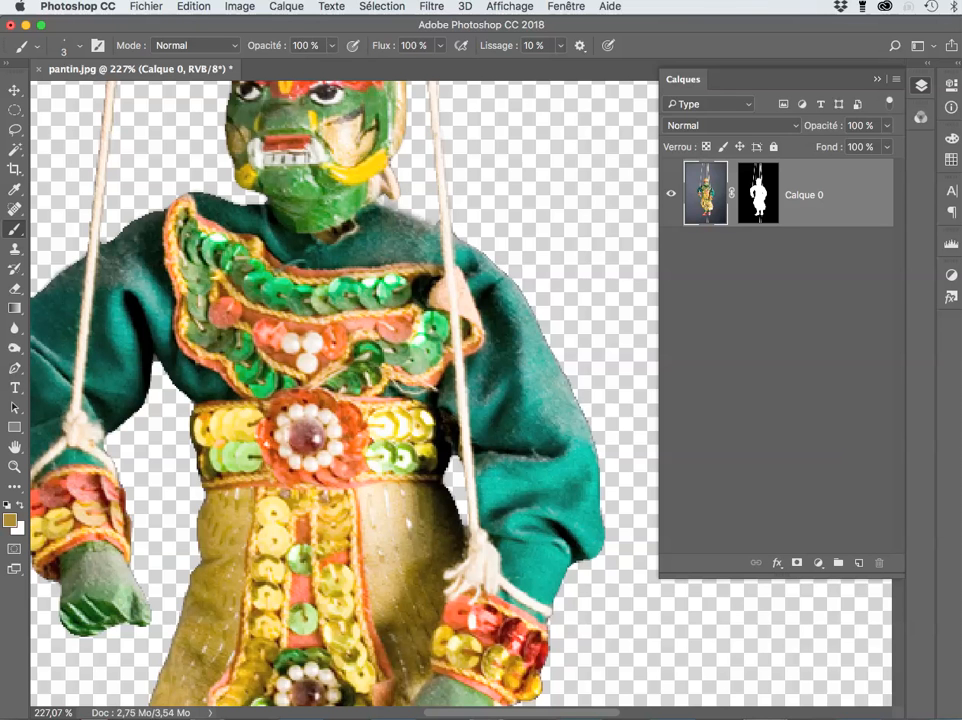
Step: Make Calque 0's layer mask the active editing target
{"action": "left_click", "coordinate": [758, 194]}
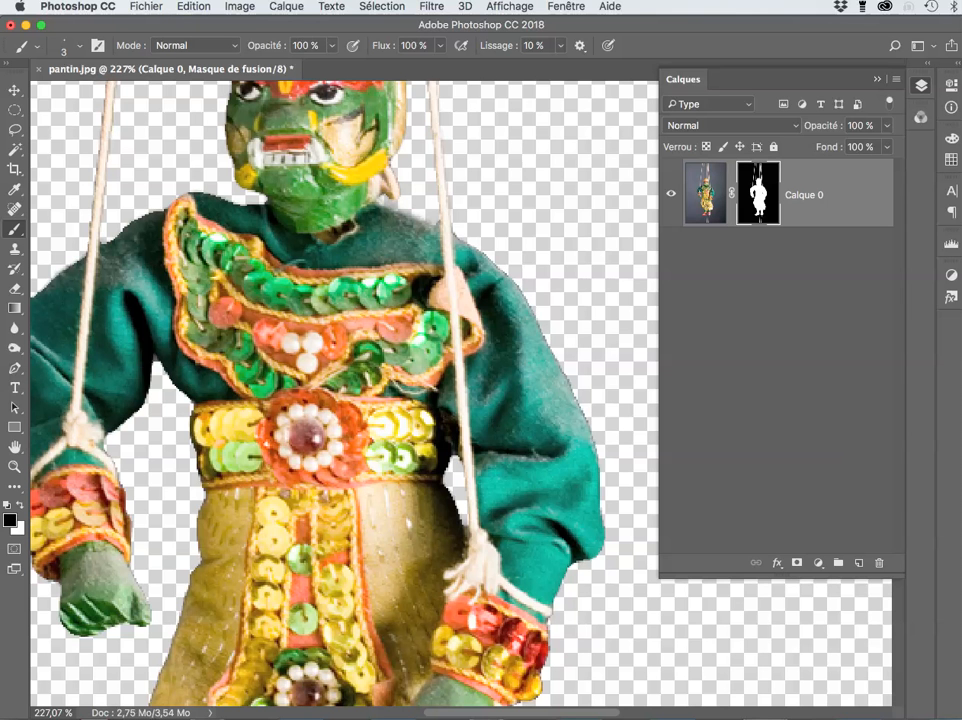
Step: Load the mask as a selection and contract it by 1 pixel
{"action": "key", "text": "super+h"}
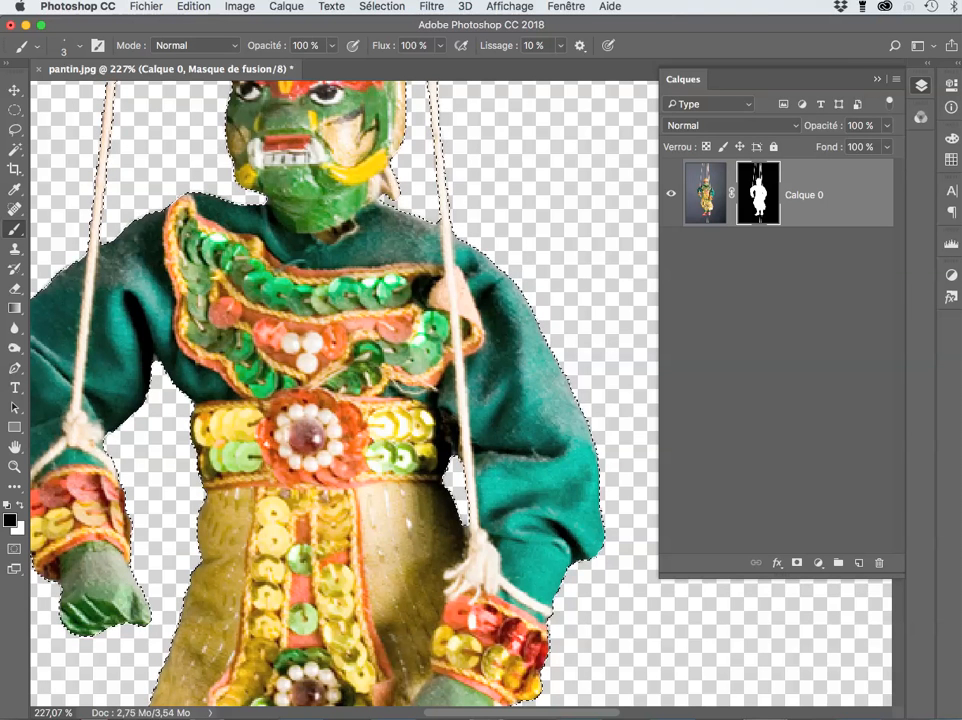
{"action": "left_click", "coordinate": [382, 7]}
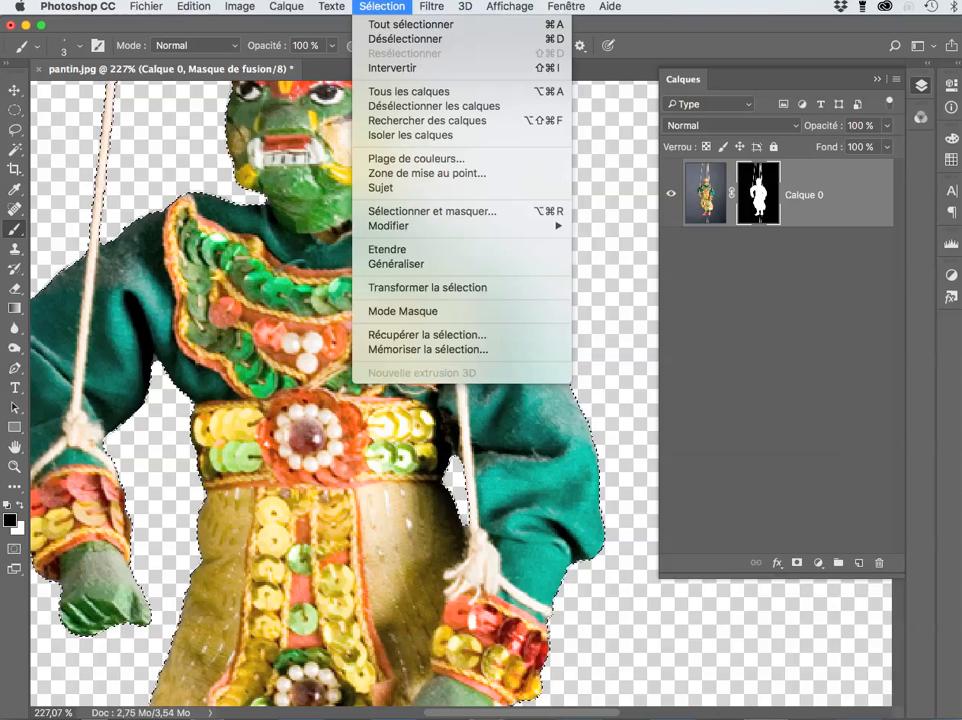
{"action": "mouse_move", "coordinate": [460, 225]}
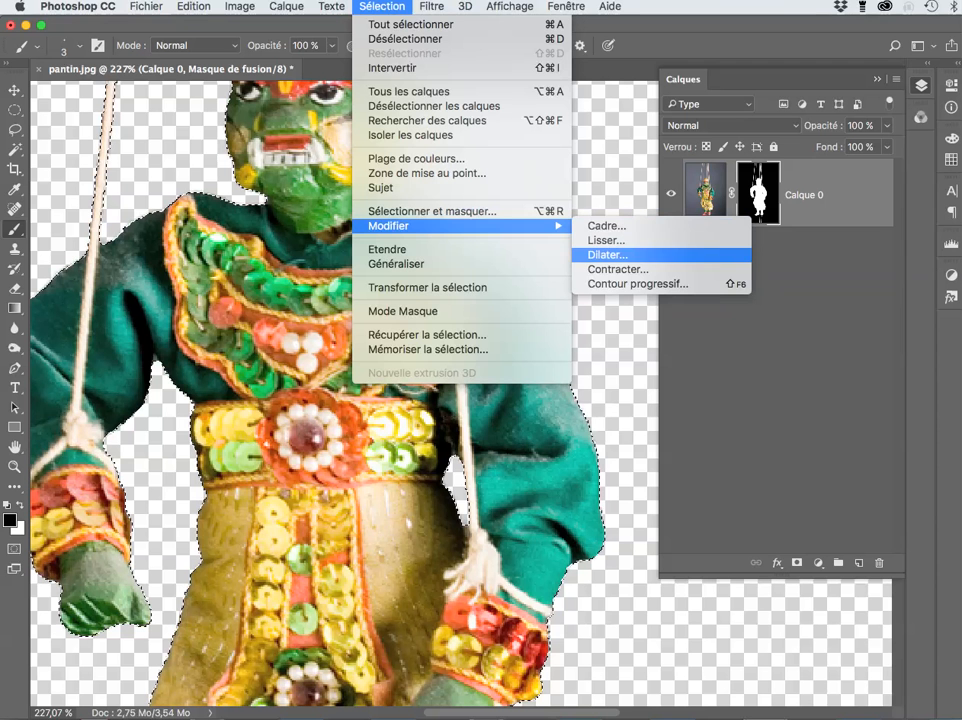
{"action": "left_click", "coordinate": [625, 269]}
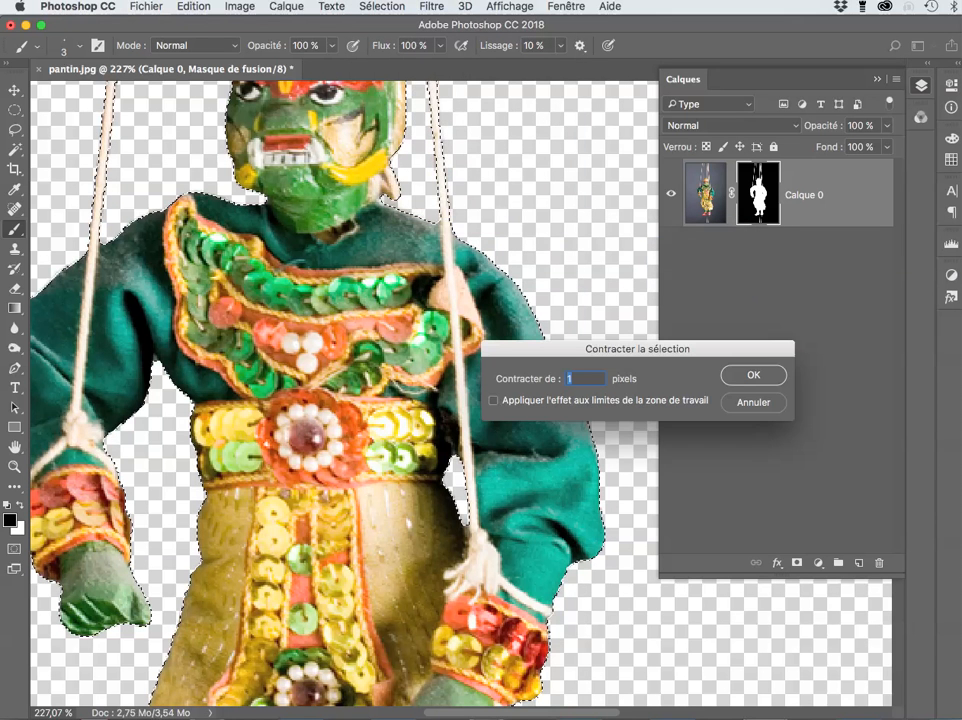
{"action": "key", "text": "Return"}
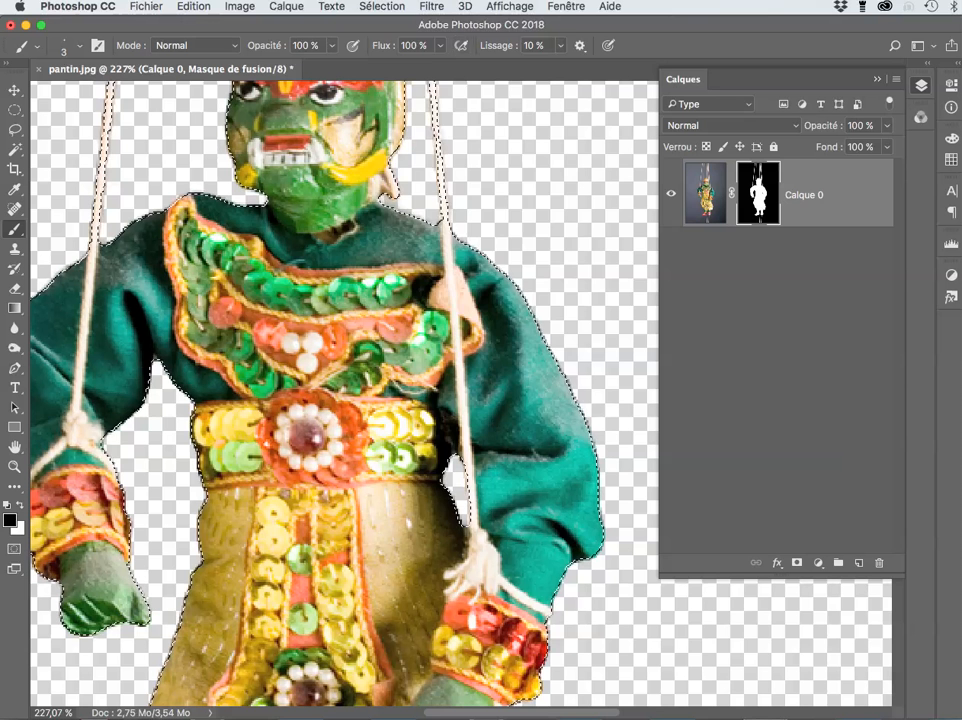
Step: Smooth the selection with a 3-pixel Lisser radius
{"action": "left_click", "coordinate": [382, 6]}
{"action": "mouse_move", "coordinate": [460, 226]}
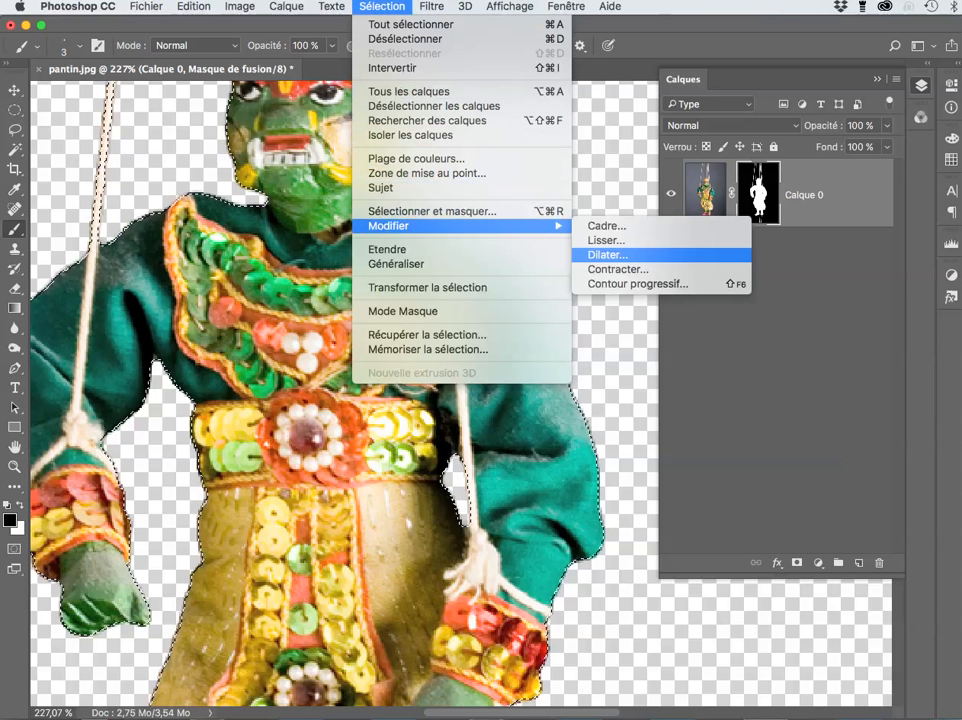
{"action": "left_click", "coordinate": [606, 240]}
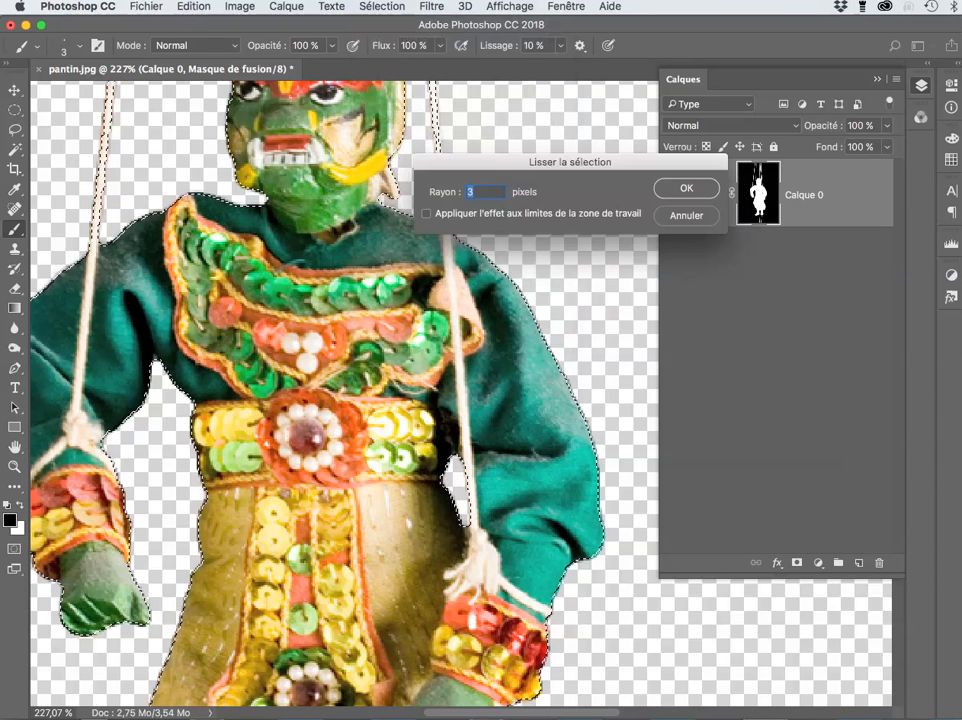
{"action": "key", "text": "Return"}
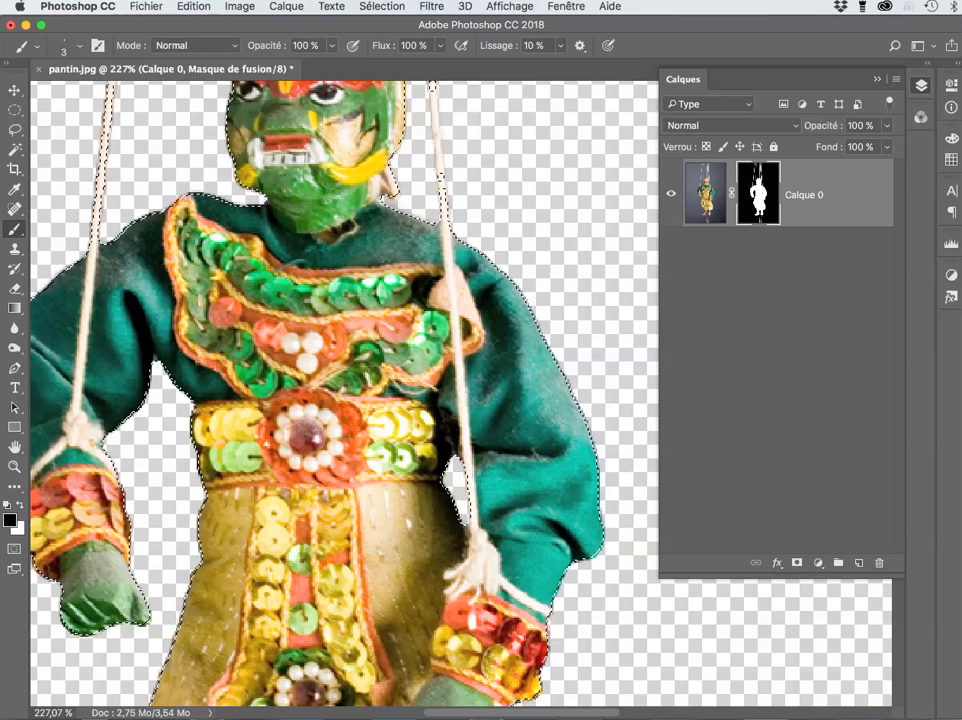
Step: Feather the selection with a 0,5-pixel Contour progressif and fit the puppet on screen
{"action": "left_click", "coordinate": [382, 6]}
{"action": "mouse_move", "coordinate": [400, 226]}
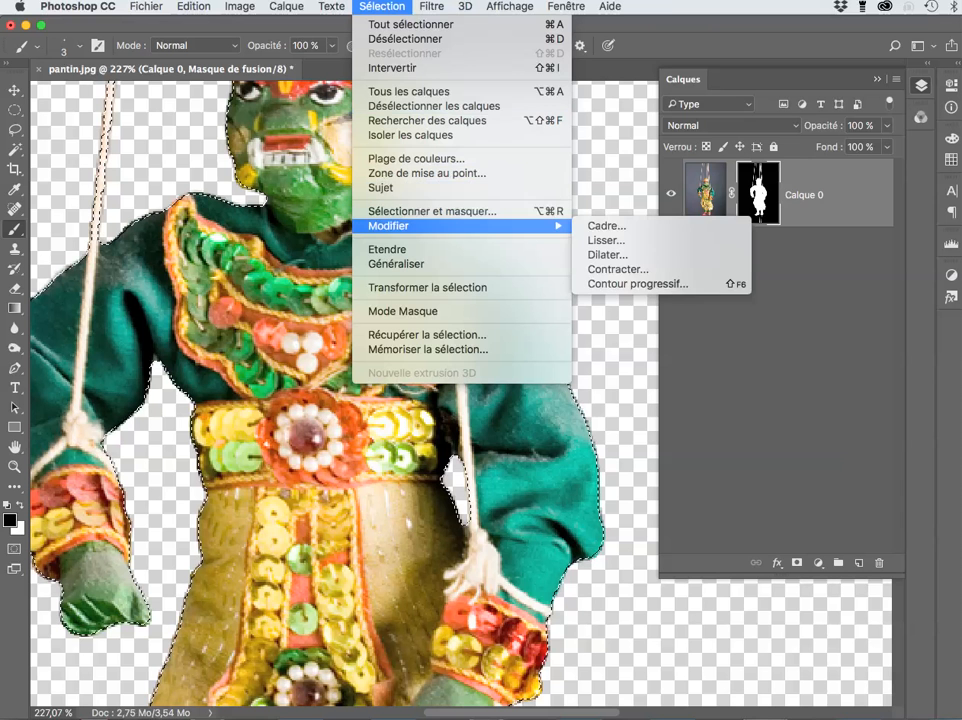
{"action": "left_click", "coordinate": [638, 284]}
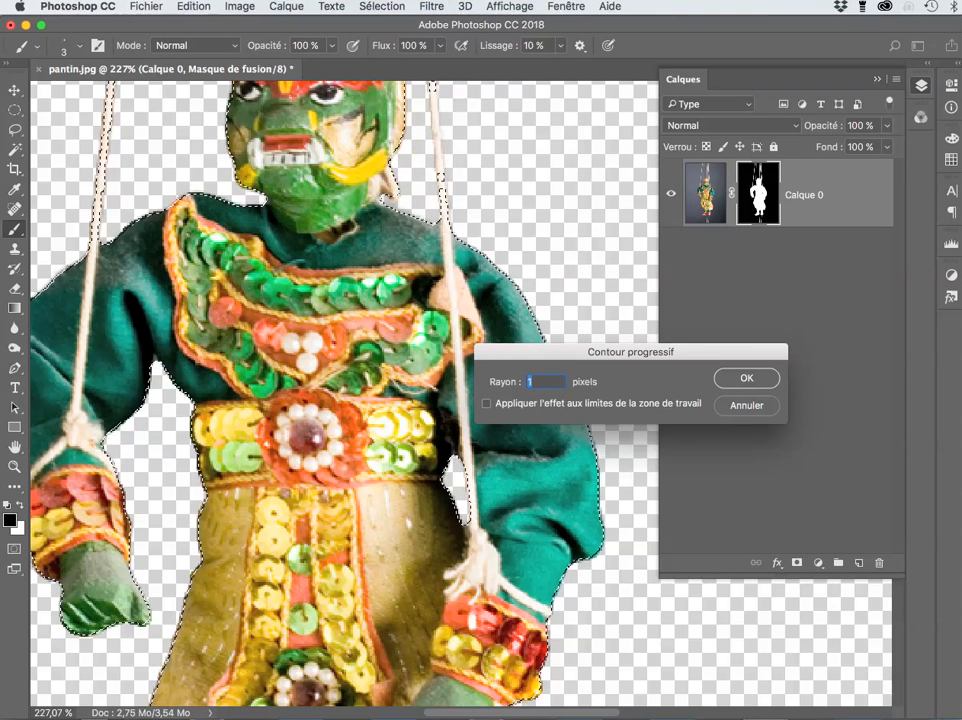
{"action": "type", "text": "0,5"}
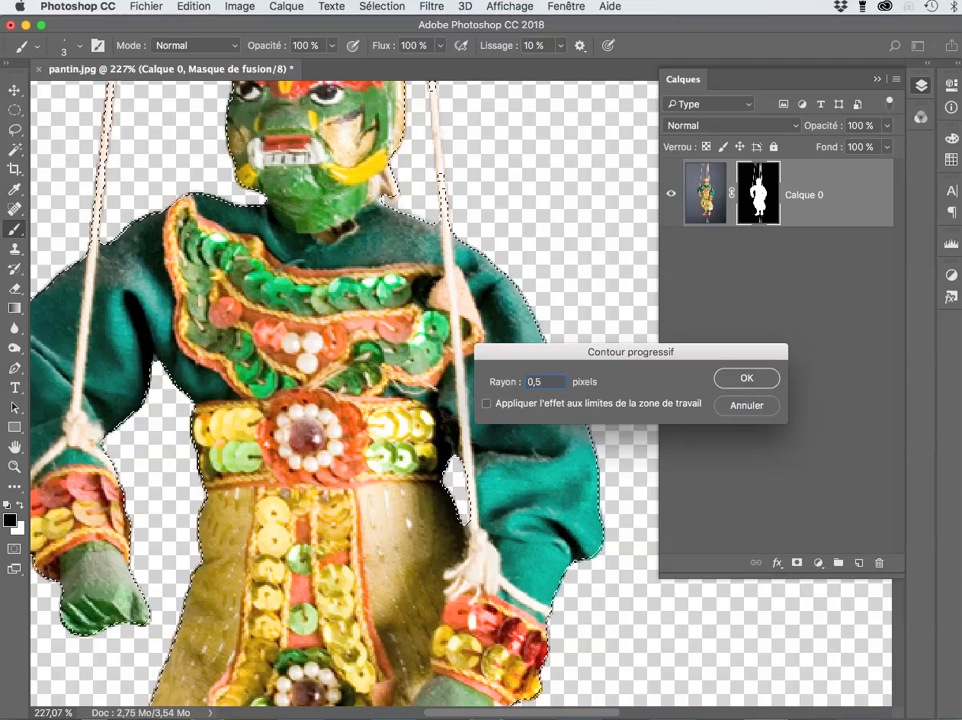
{"action": "key", "text": "Return"}
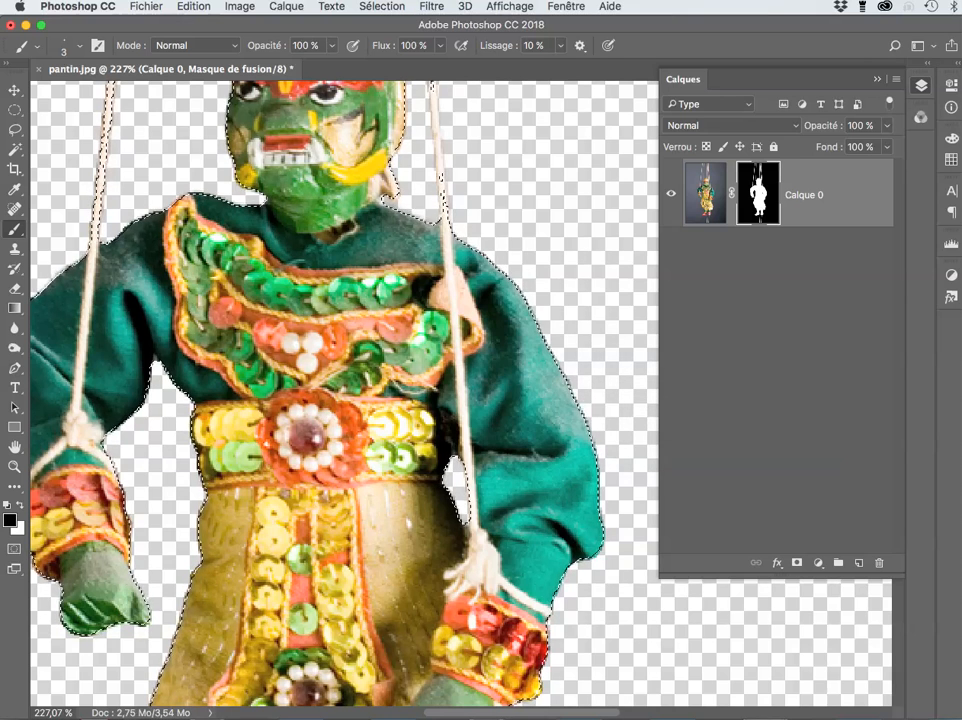
{"action": "key", "text": "super+0"}
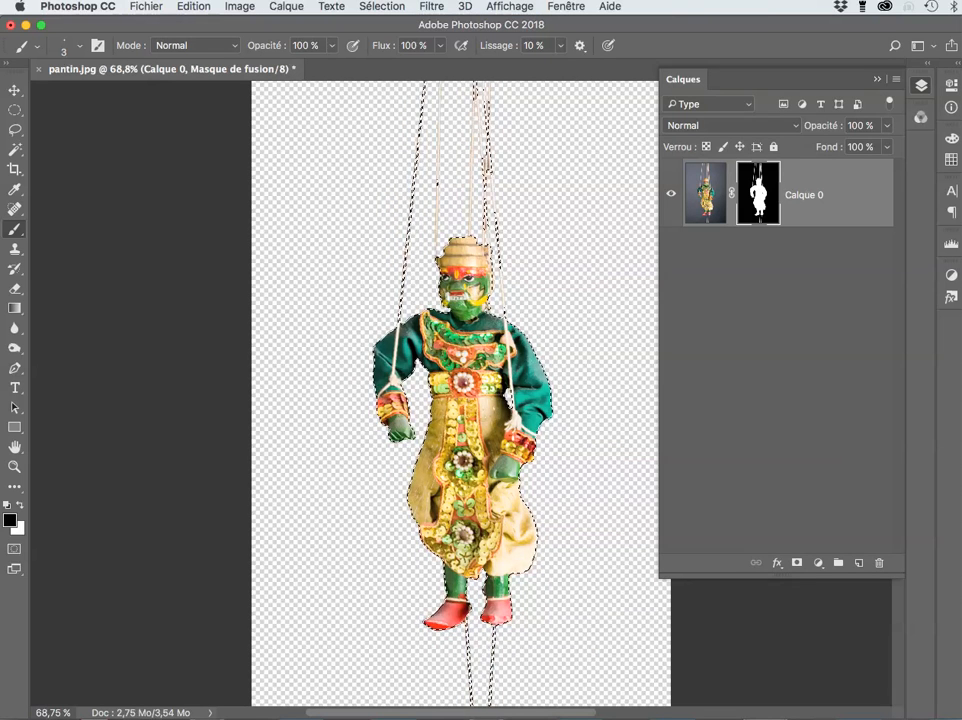
Step: Invert the selection onto the background and turn off Extras to hide the marching ants
{"action": "scroll", "coordinate": [560, 372], "scroll_direction": "up", "scroll_amount": 8}
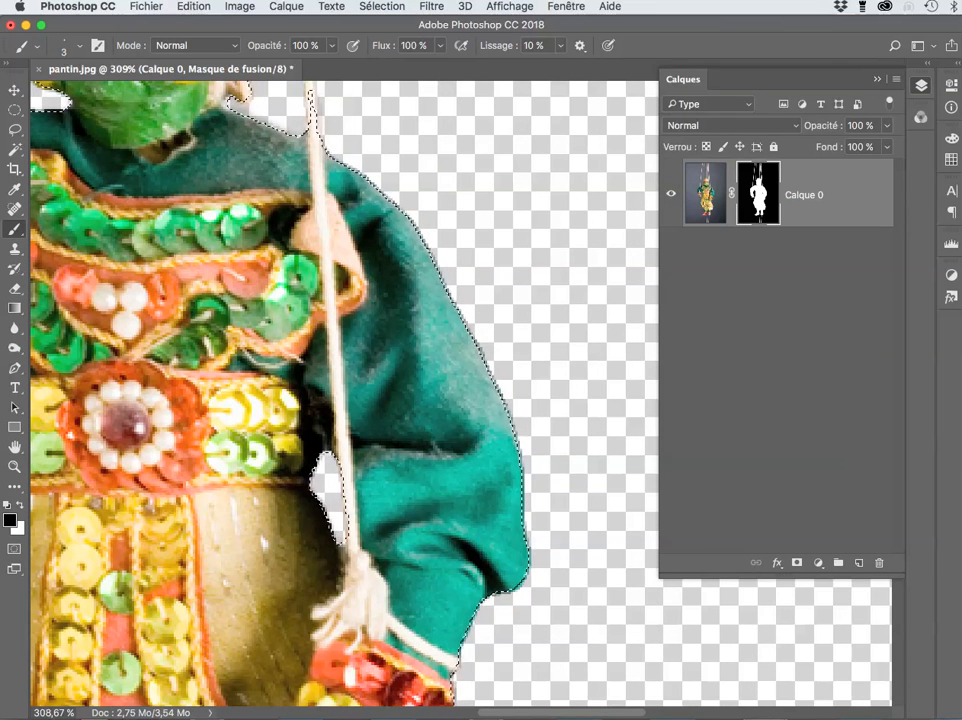
{"action": "left_click", "coordinate": [382, 6]}
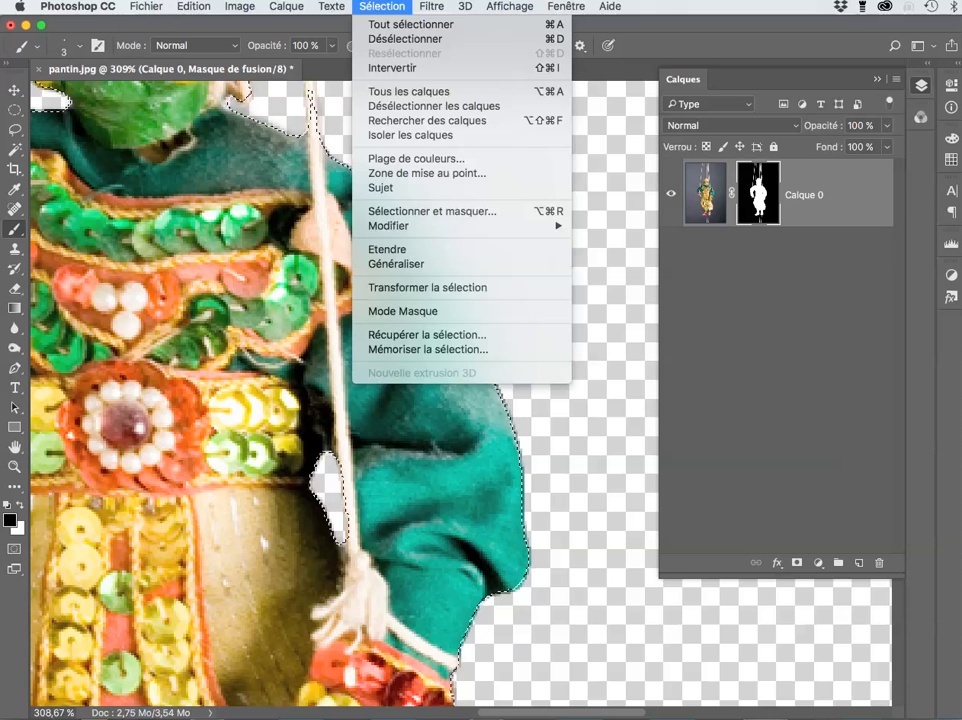
{"action": "left_click", "coordinate": [390, 68]}
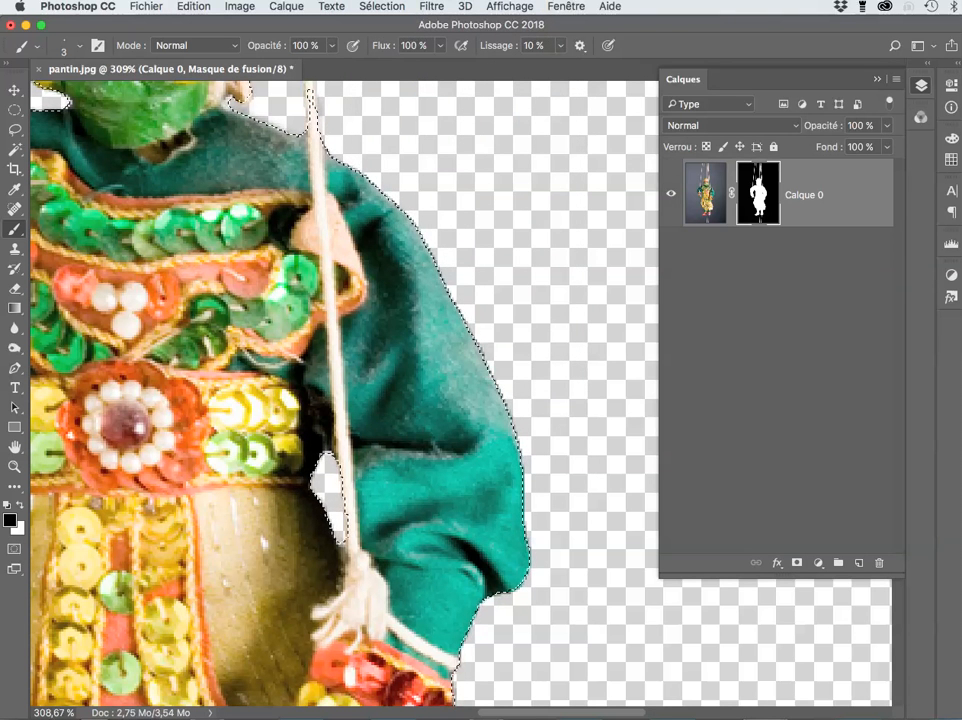
{"action": "left_click", "coordinate": [510, 6]}
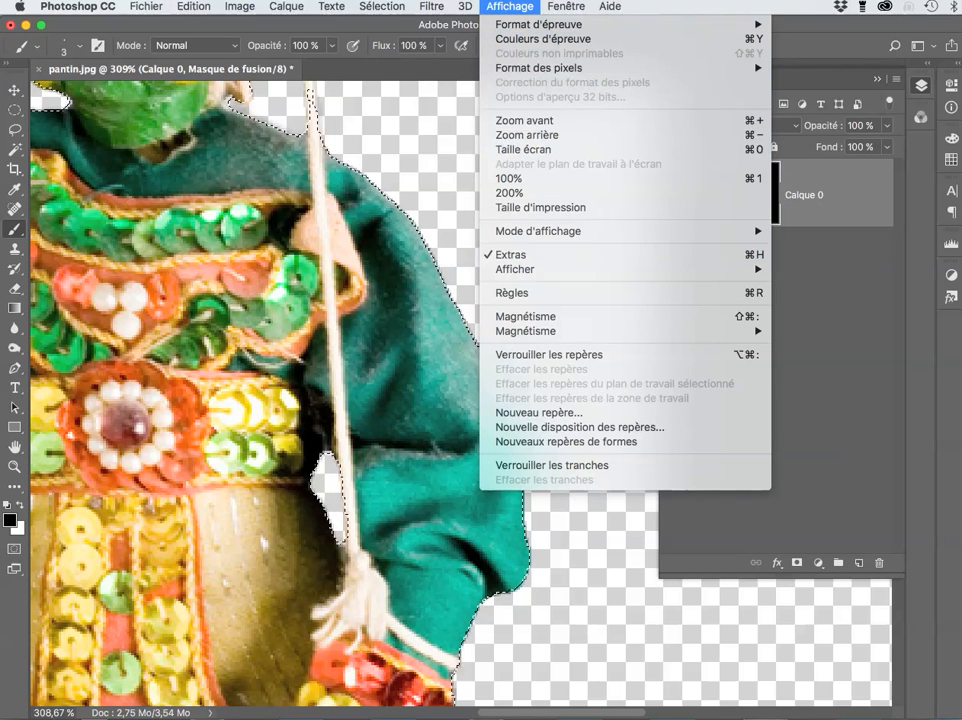
{"action": "left_click", "coordinate": [515, 255]}
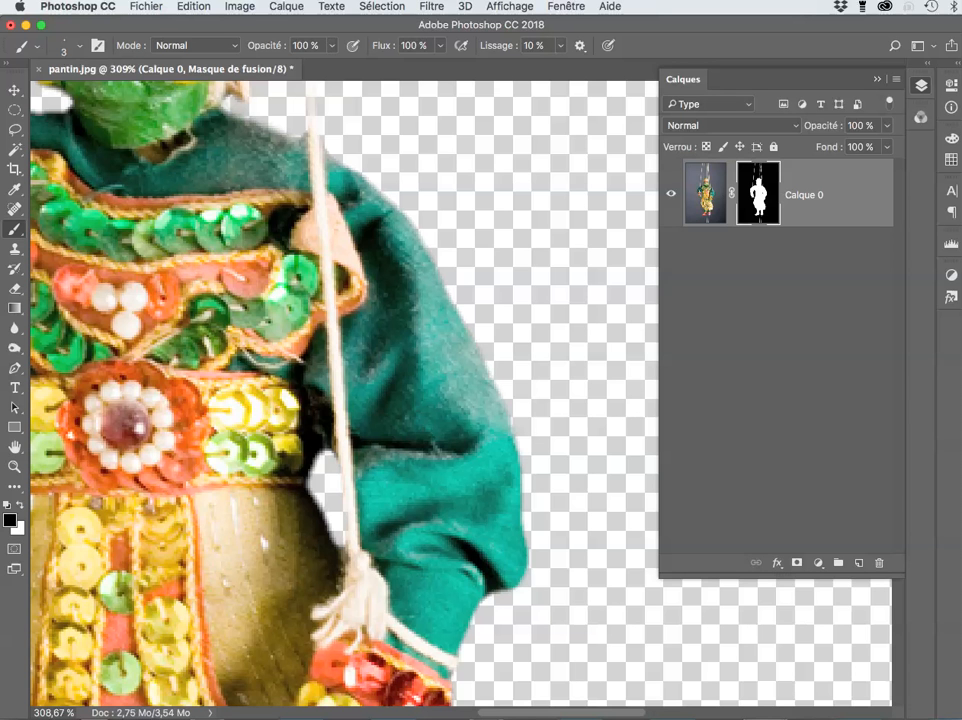
Step: Fill the inverted selection on the mask with Noir
{"action": "key", "text": "shift+BackSpace"}
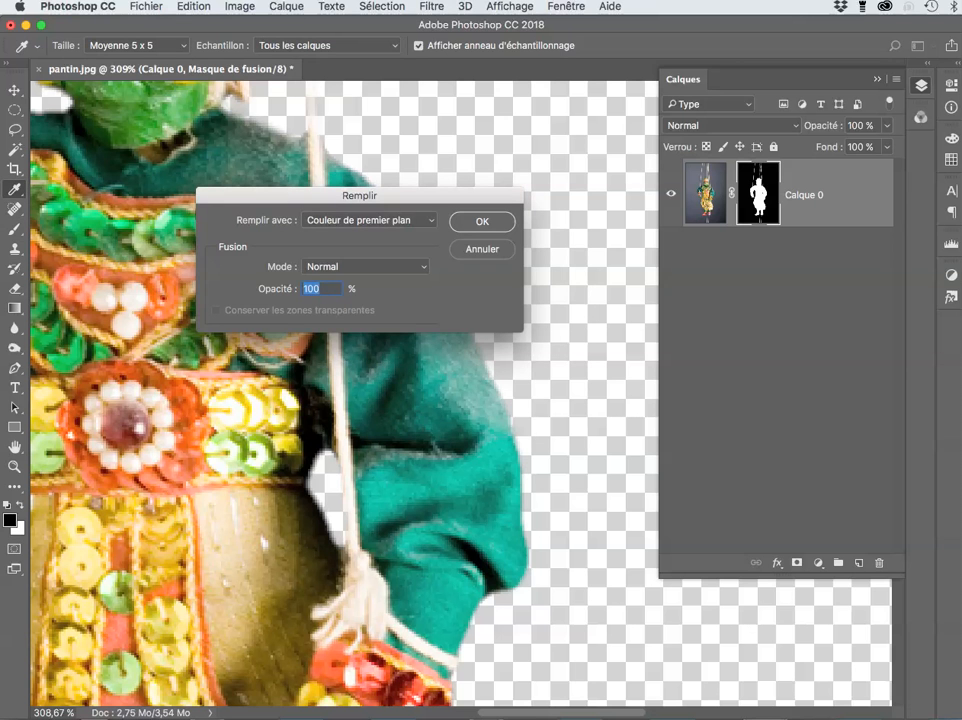
{"action": "left_click", "coordinate": [370, 219]}
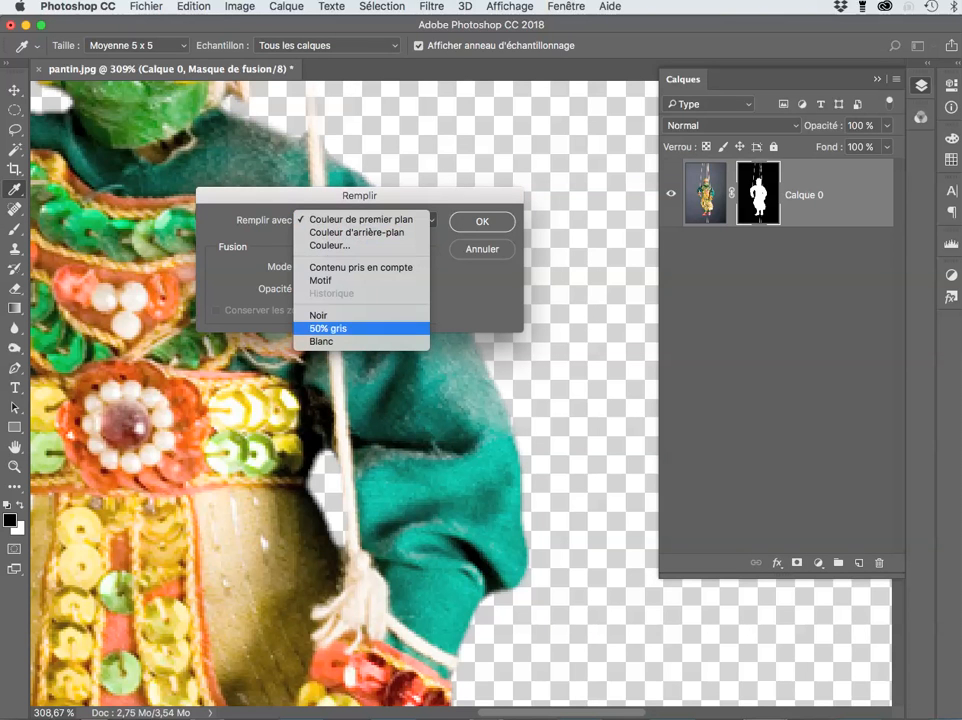
{"action": "left_click", "coordinate": [319, 314]}
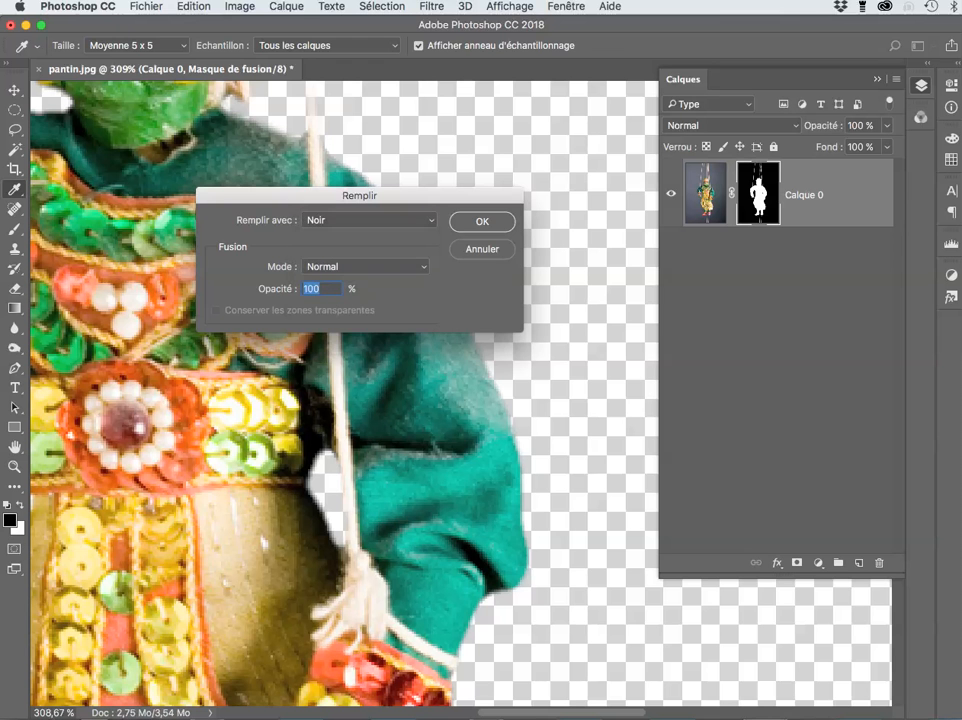
{"action": "key", "text": "Return"}
Step: Switch to the brush and scroll around the image to inspect the cleaned string edges
{"action": "key", "text": "b"}
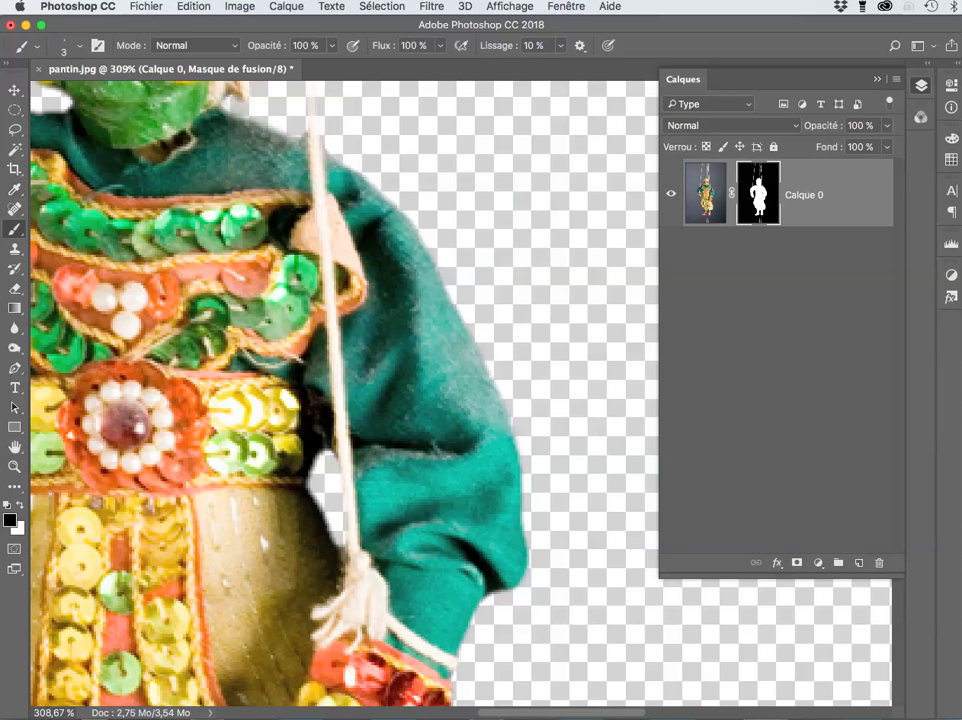
{"action": "scroll", "coordinate": [345, 390], "scroll_direction": "down", "scroll_amount": 5}
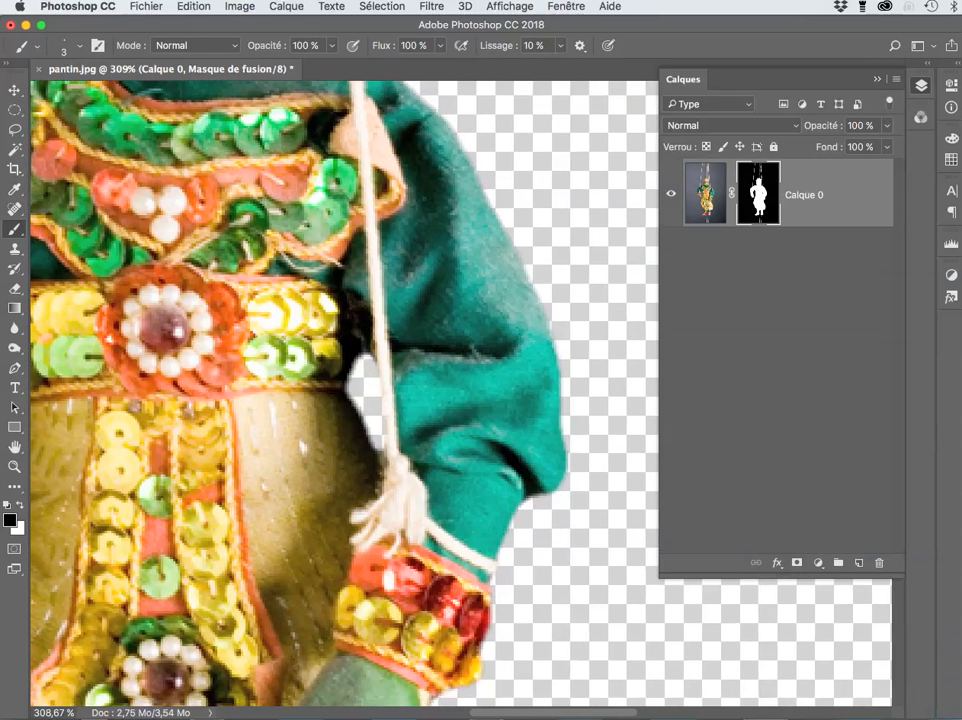
{"action": "scroll", "coordinate": [345, 390], "scroll_direction": "down", "scroll_amount": 12}
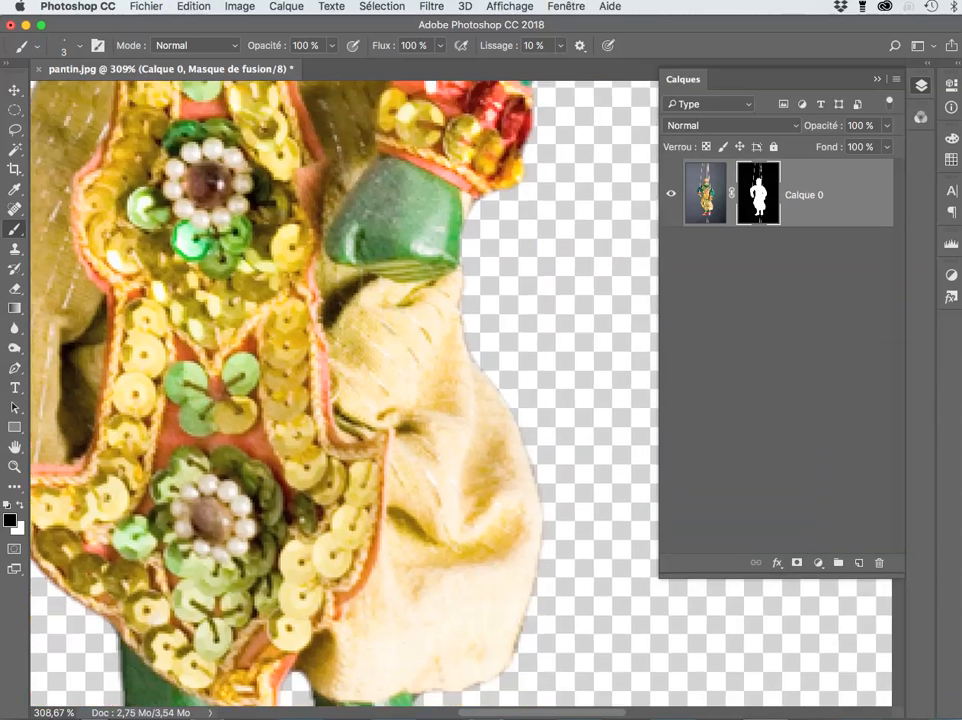
{"action": "scroll", "coordinate": [345, 390], "scroll_direction": "down", "scroll_amount": 2}
{"action": "scroll", "coordinate": [345, 390], "scroll_direction": "up", "scroll_amount": 3}
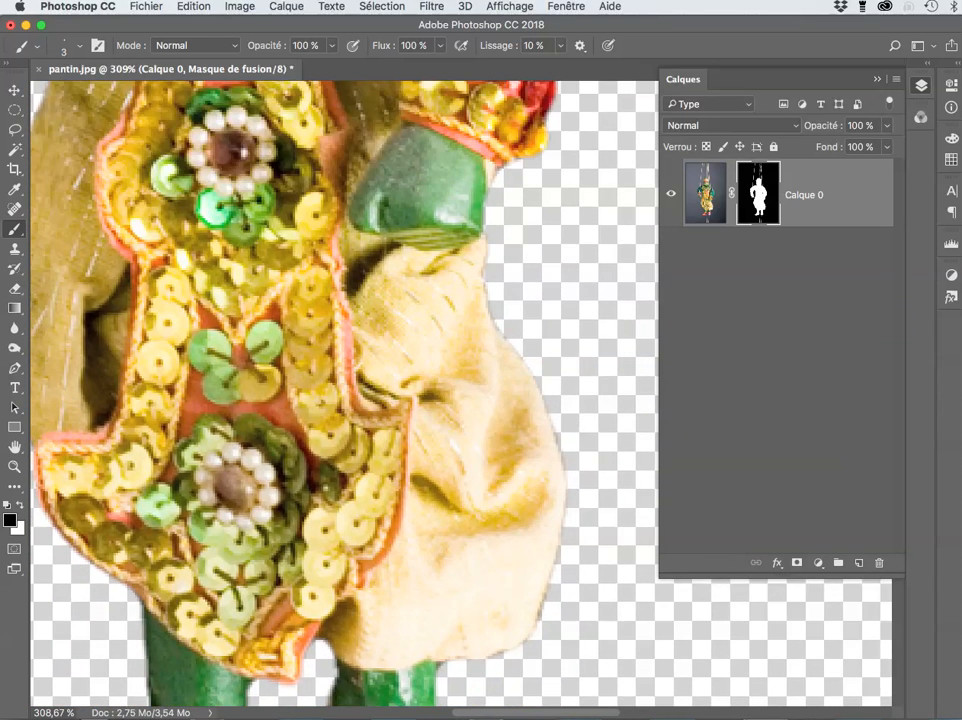
{"action": "scroll", "coordinate": [345, 390], "scroll_direction": "up", "scroll_amount": 6}
{"action": "scroll", "coordinate": [345, 390], "scroll_direction": "up", "scroll_amount": 8}
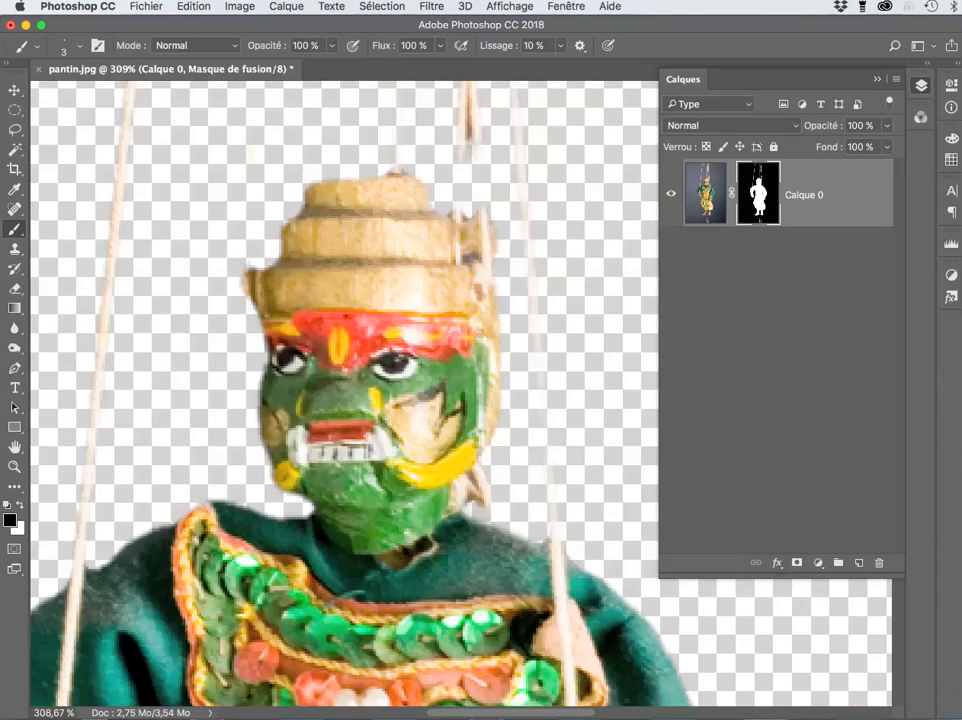
{"action": "scroll", "coordinate": [345, 390], "scroll_direction": "up", "scroll_amount": 9}
{"action": "scroll", "coordinate": [345, 390], "scroll_direction": "left", "scroll_amount": 2}
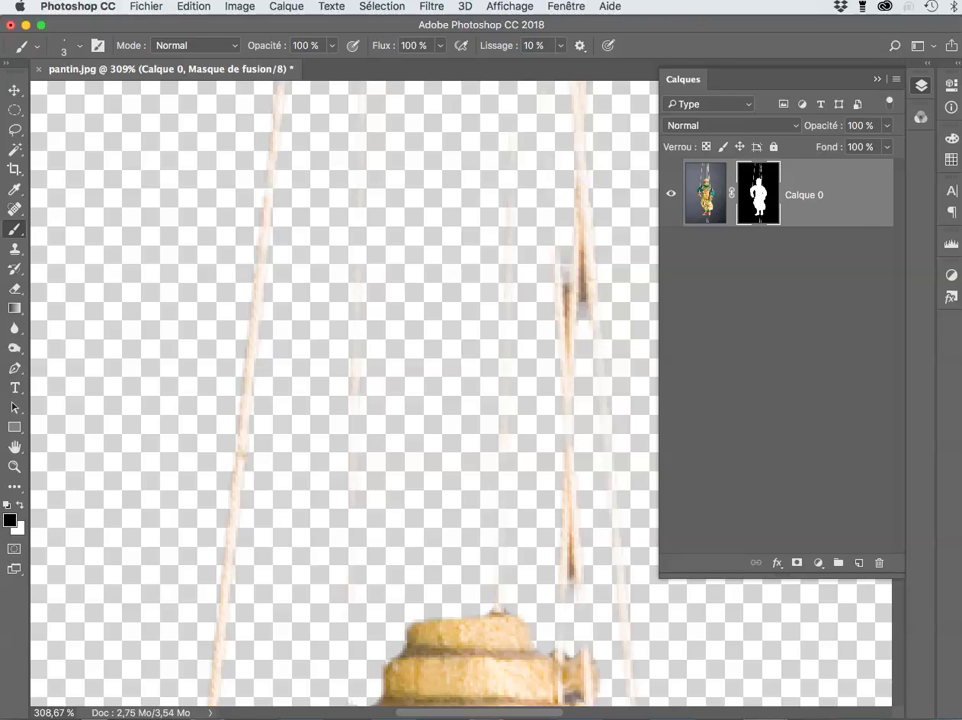
{"action": "scroll", "coordinate": [345, 390], "scroll_direction": "up", "scroll_amount": 10}
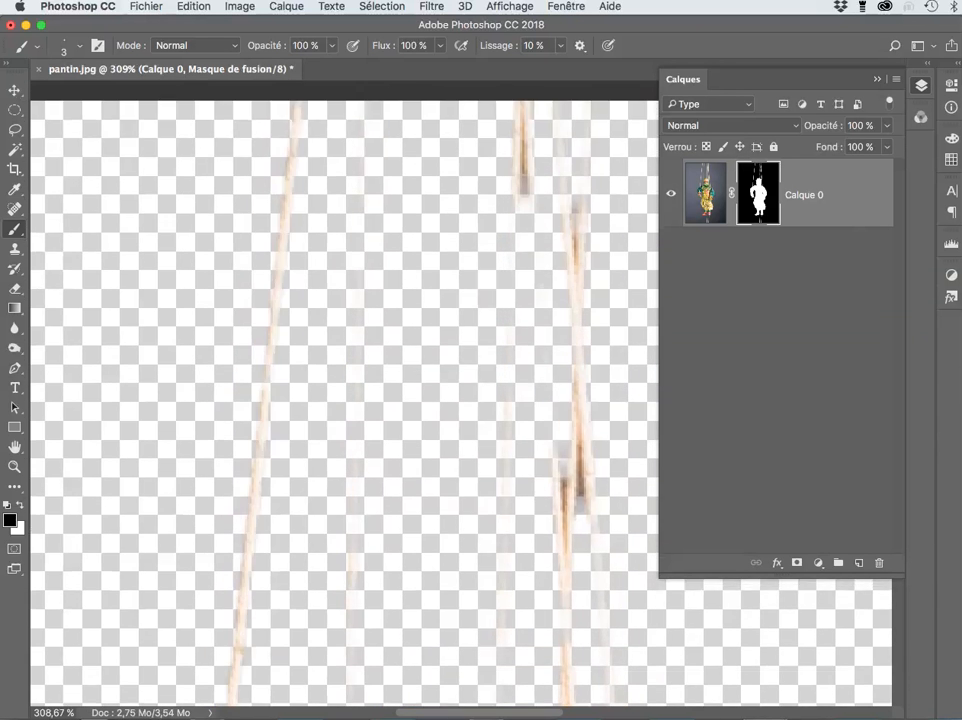
{"action": "scroll", "coordinate": [345, 420], "scroll_direction": "down", "scroll_amount": 3}
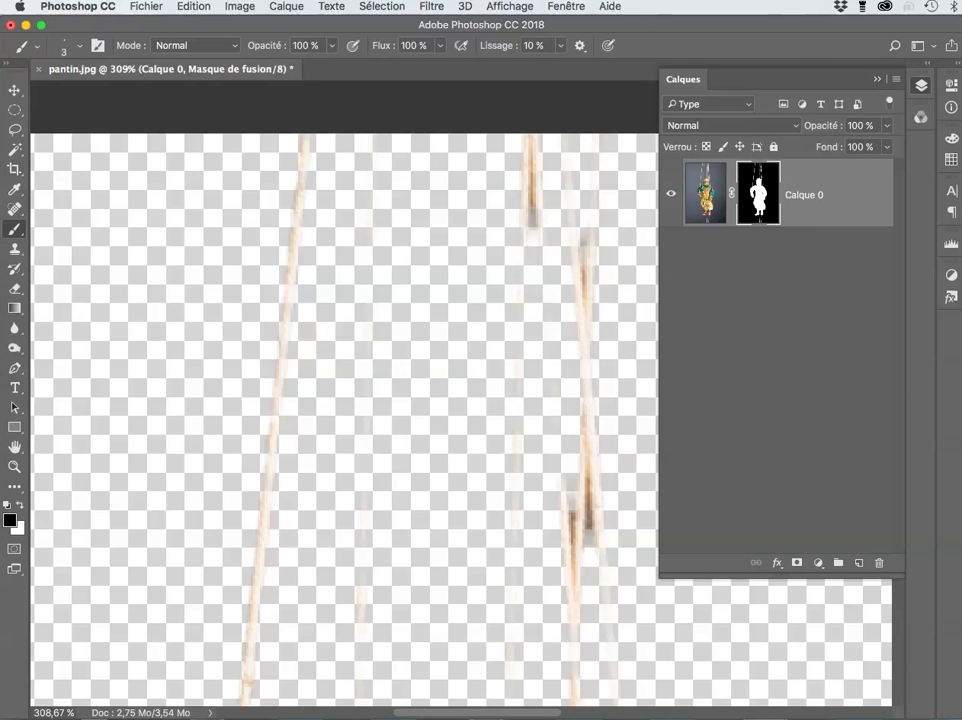
Step: Revert History to Récupérer la sélection, dropping the later contract, smooth and fill states, and fit on screen
{"action": "left_click", "coordinate": [566, 6]}
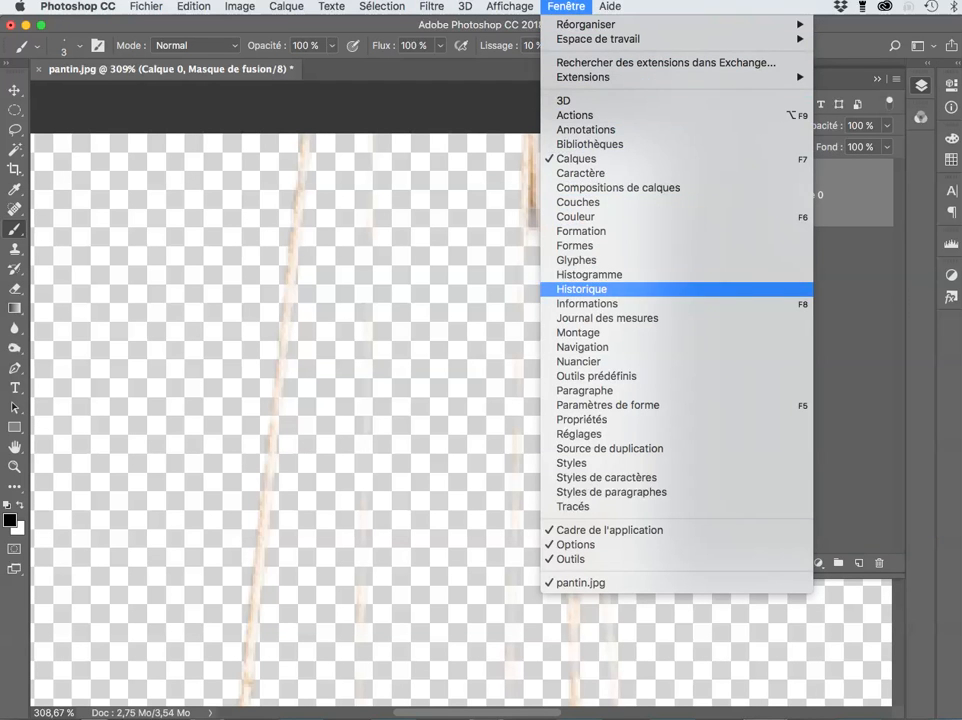
{"action": "left_click", "coordinate": [582, 289]}
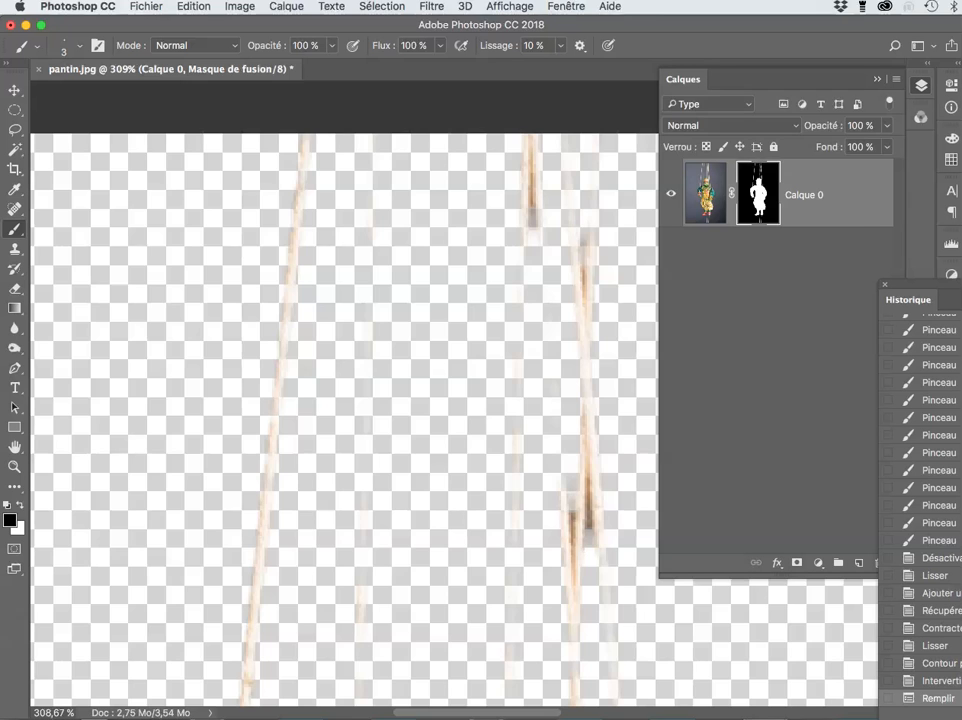
{"action": "left_click", "coordinate": [939, 558]}
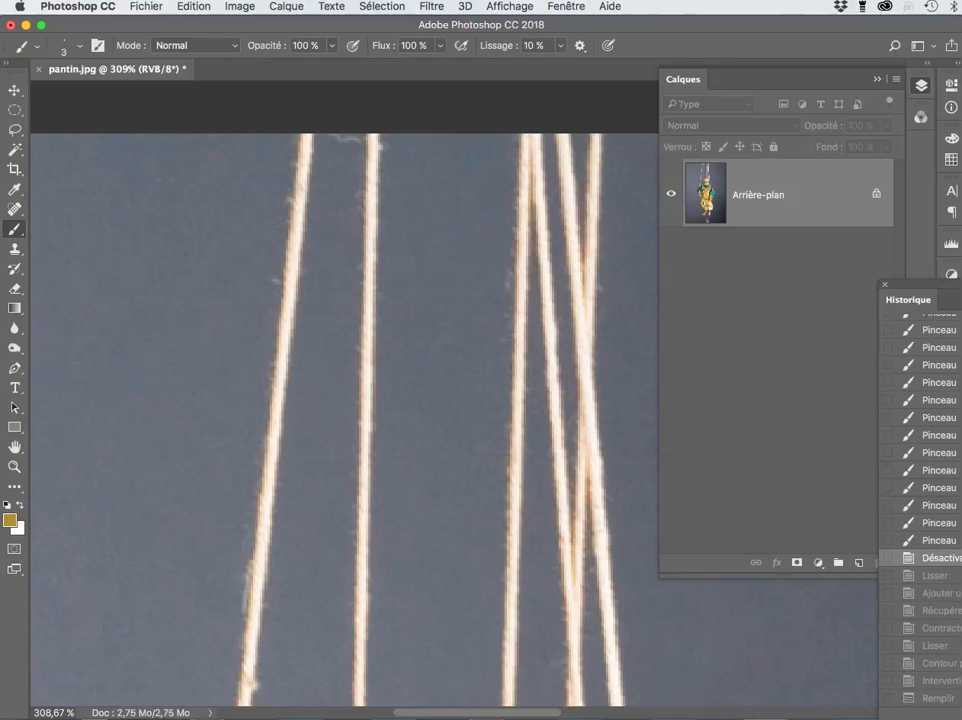
{"action": "left_click", "coordinate": [936, 576]}
{"action": "left_click", "coordinate": [939, 593]}
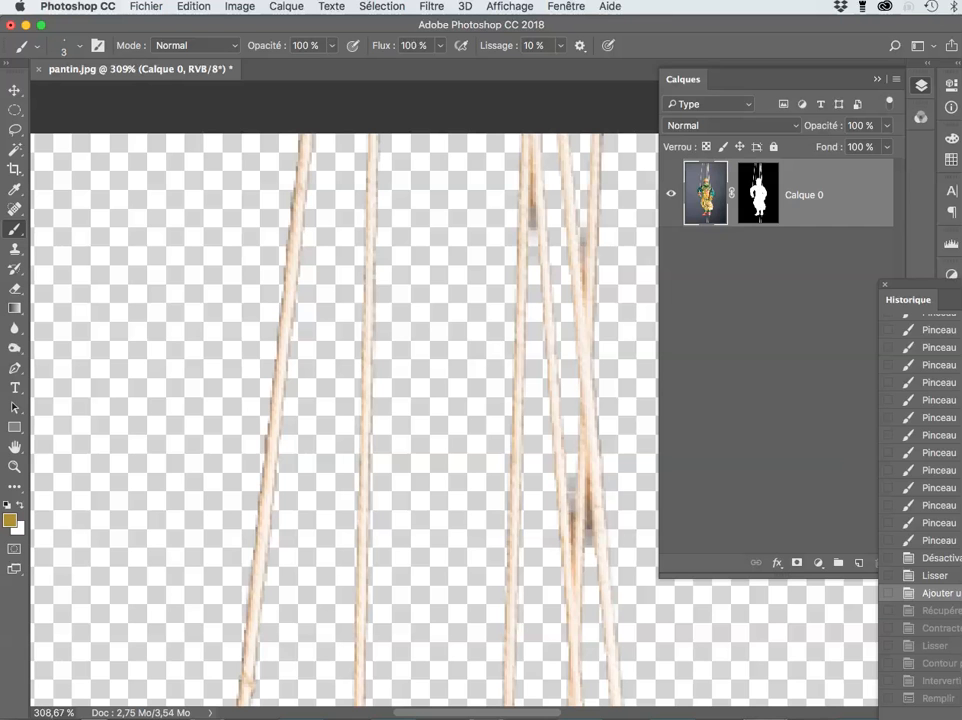
{"action": "key", "text": "super+shift+z"}
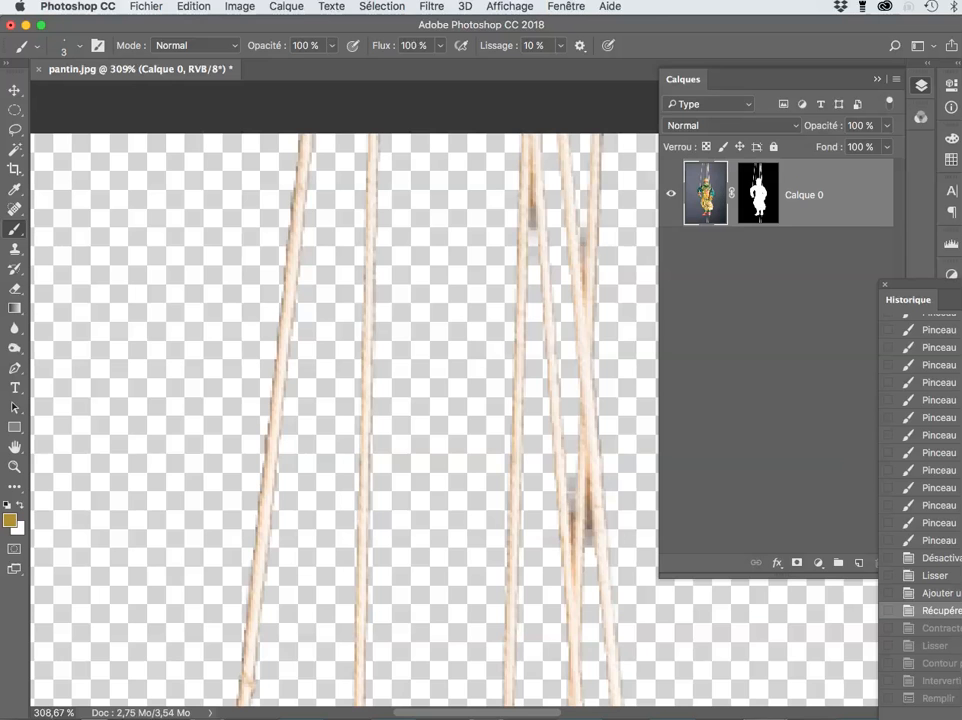
{"action": "key", "text": "super+0"}
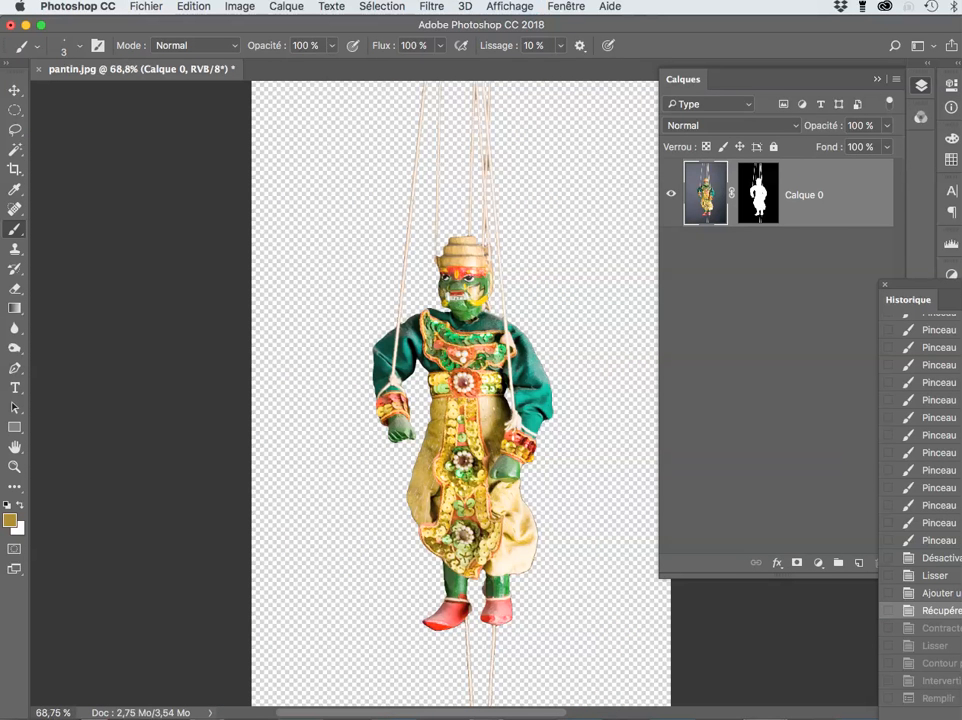
Step: Show selection edges via Extras and smooth the puppet selection by 3 pixels
{"action": "left_click", "coordinate": [510, 6]}
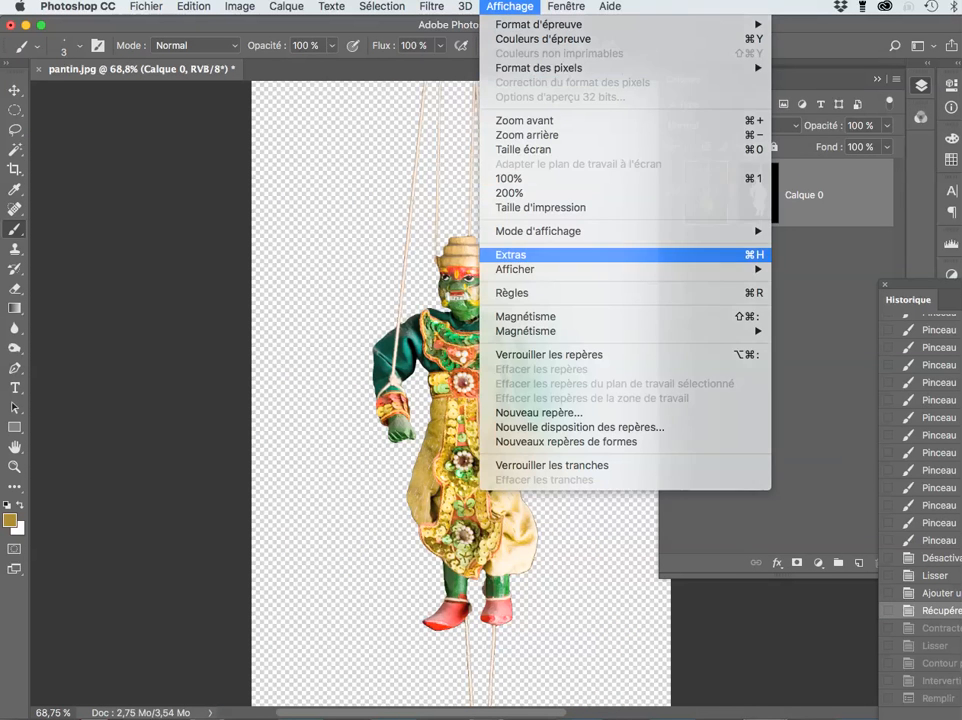
{"action": "left_click", "coordinate": [530, 255]}
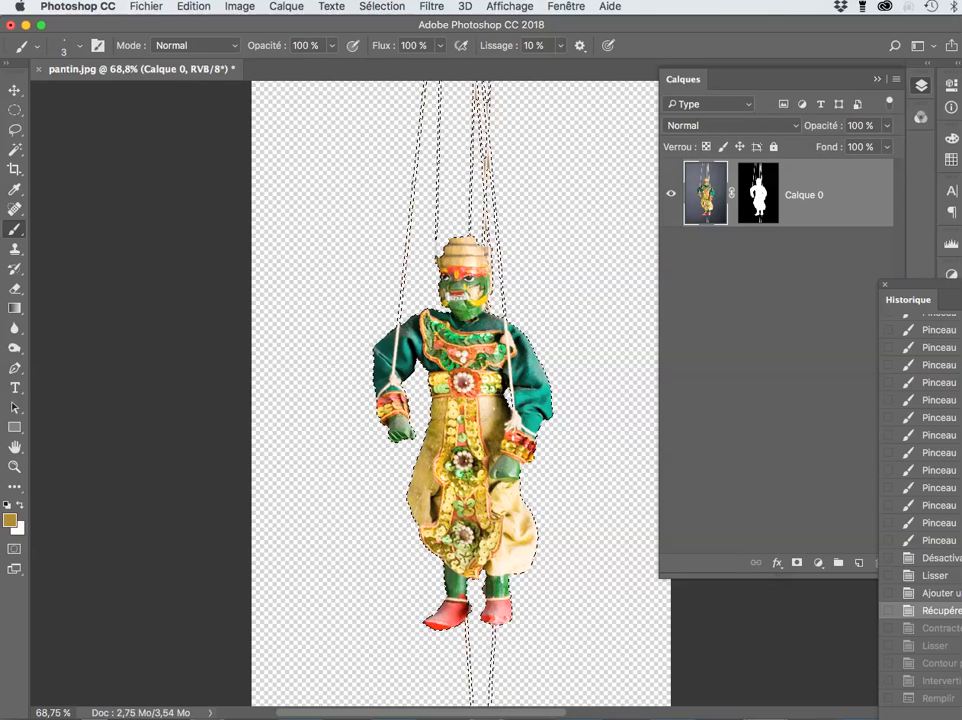
{"action": "left_click", "coordinate": [431, 6]}
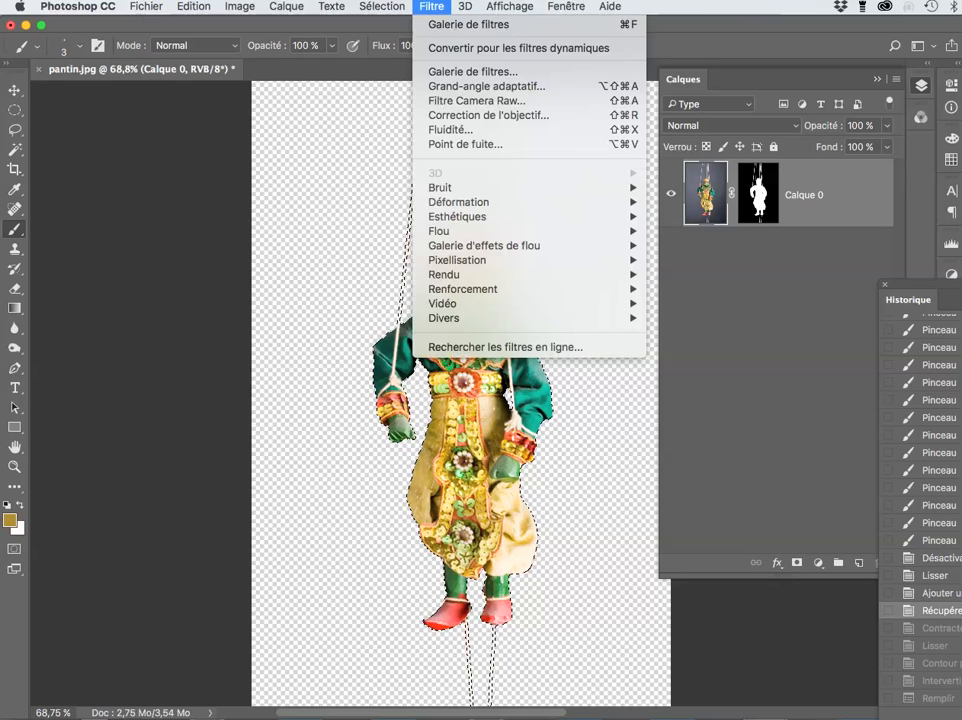
{"action": "mouse_move", "coordinate": [382, 6]}
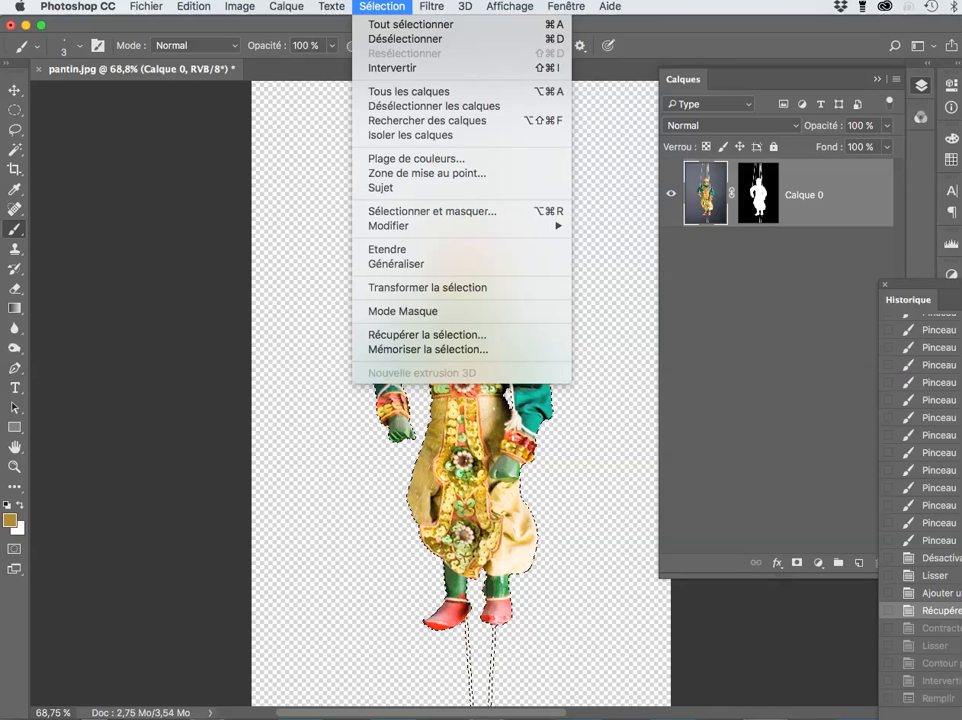
{"action": "mouse_move", "coordinate": [480, 225]}
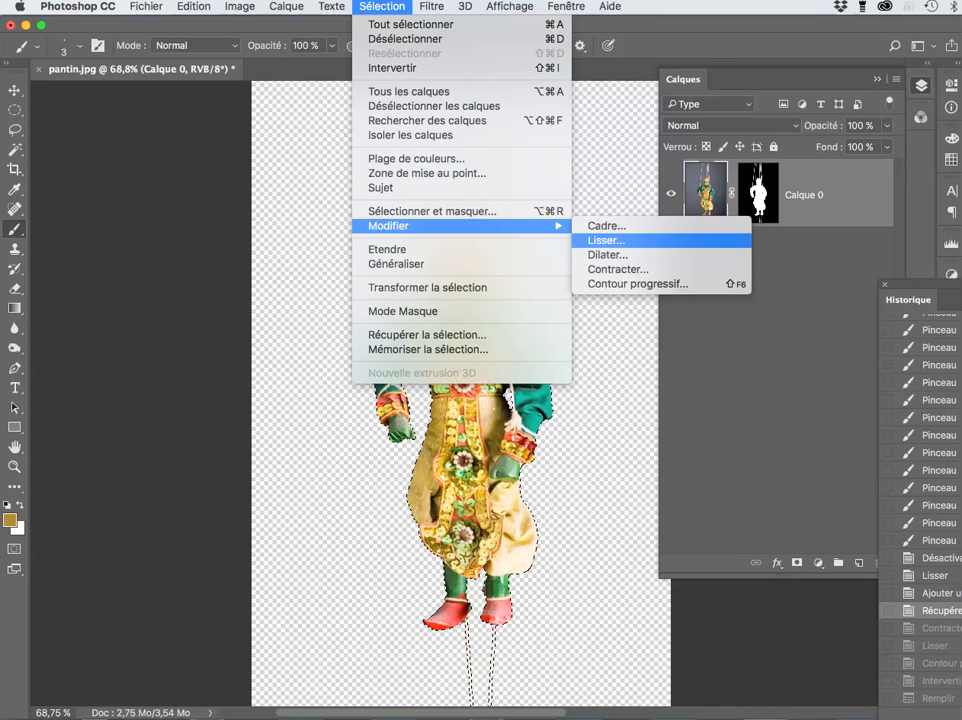
{"action": "left_click", "coordinate": [606, 240]}
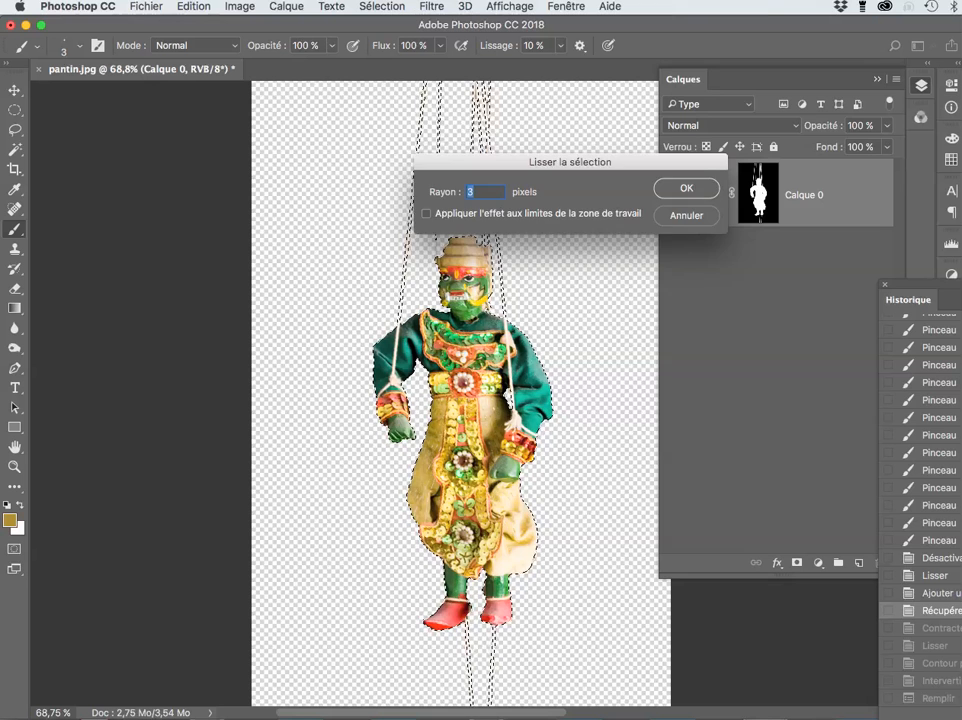
{"action": "key", "text": "Return"}
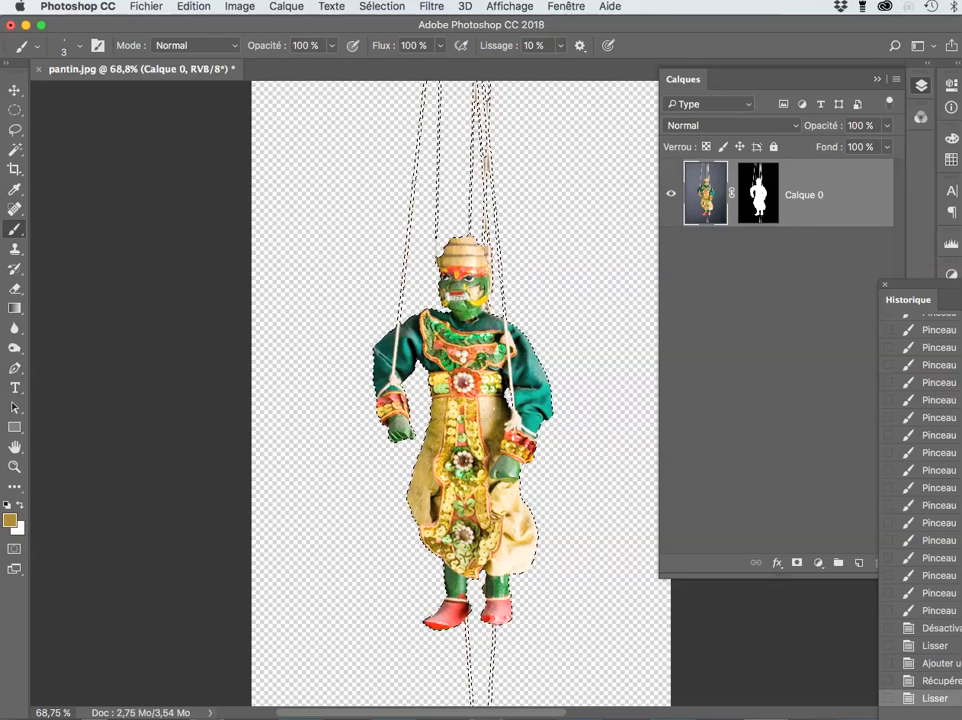
Step: Feather the selection by 0.5 pixel and invert it onto the background
{"action": "left_click", "coordinate": [382, 6]}
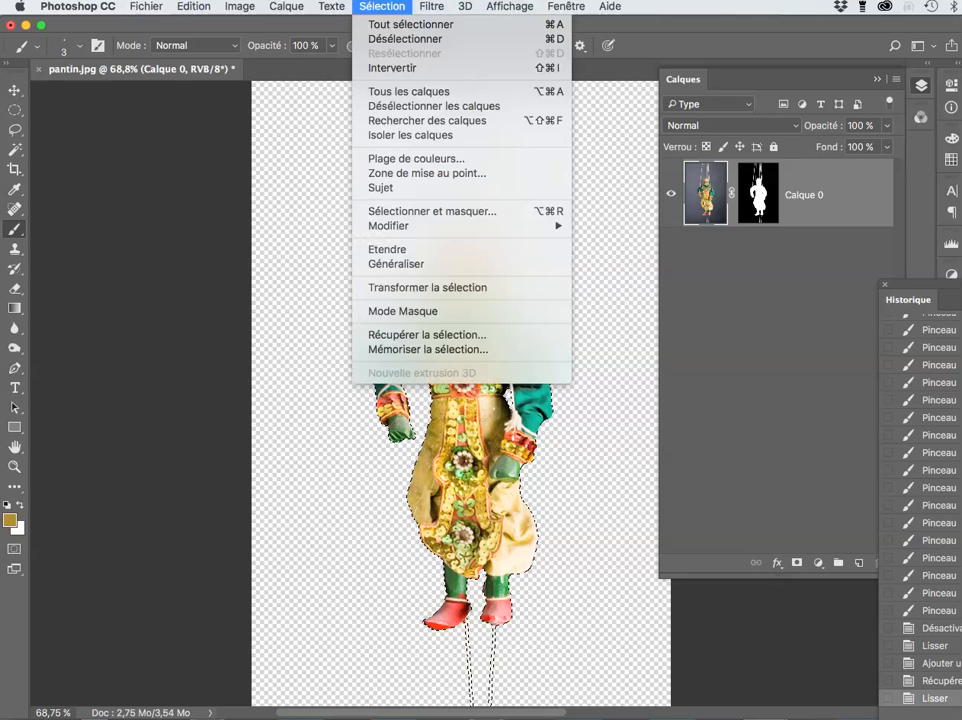
{"action": "mouse_move", "coordinate": [420, 226]}
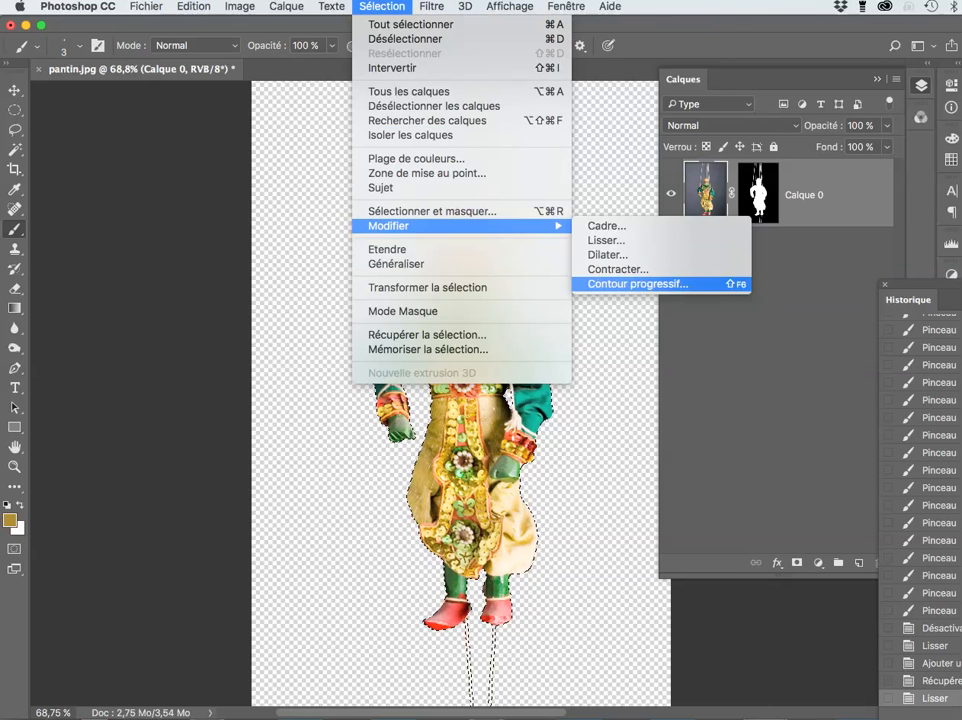
{"action": "left_click", "coordinate": [638, 284]}
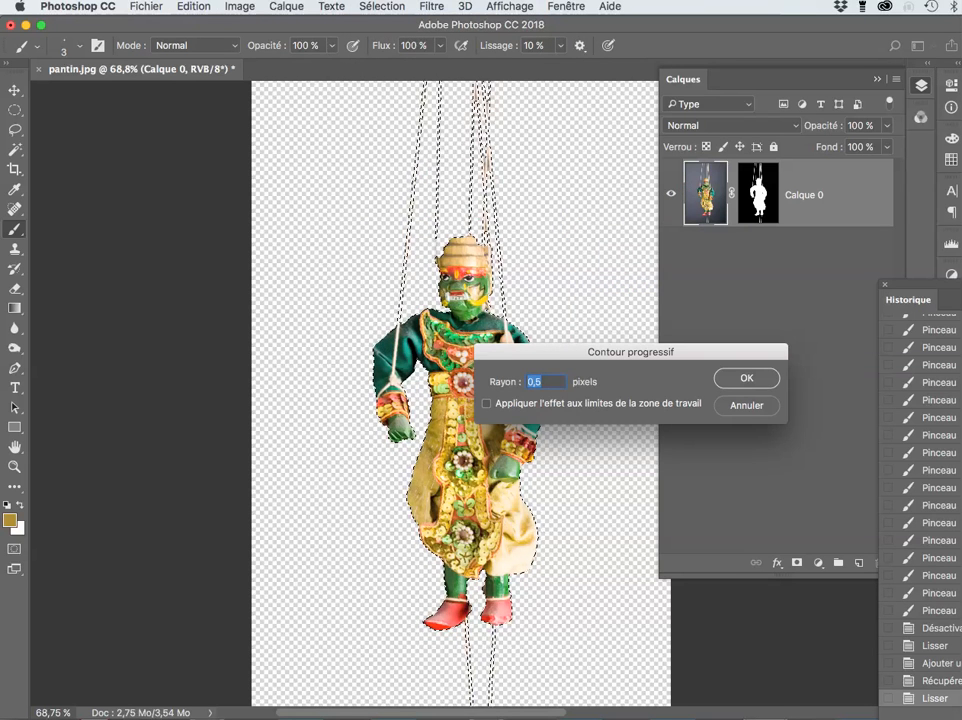
{"action": "key", "text": "Return"}
{"action": "left_click", "coordinate": [382, 6]}
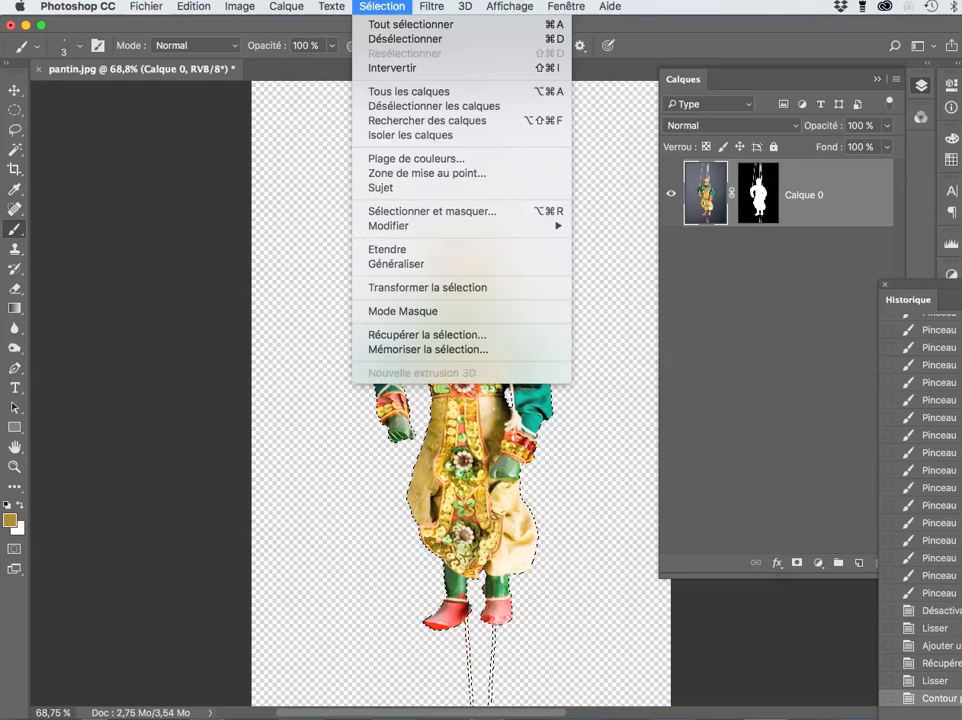
{"action": "left_click", "coordinate": [392, 68]}
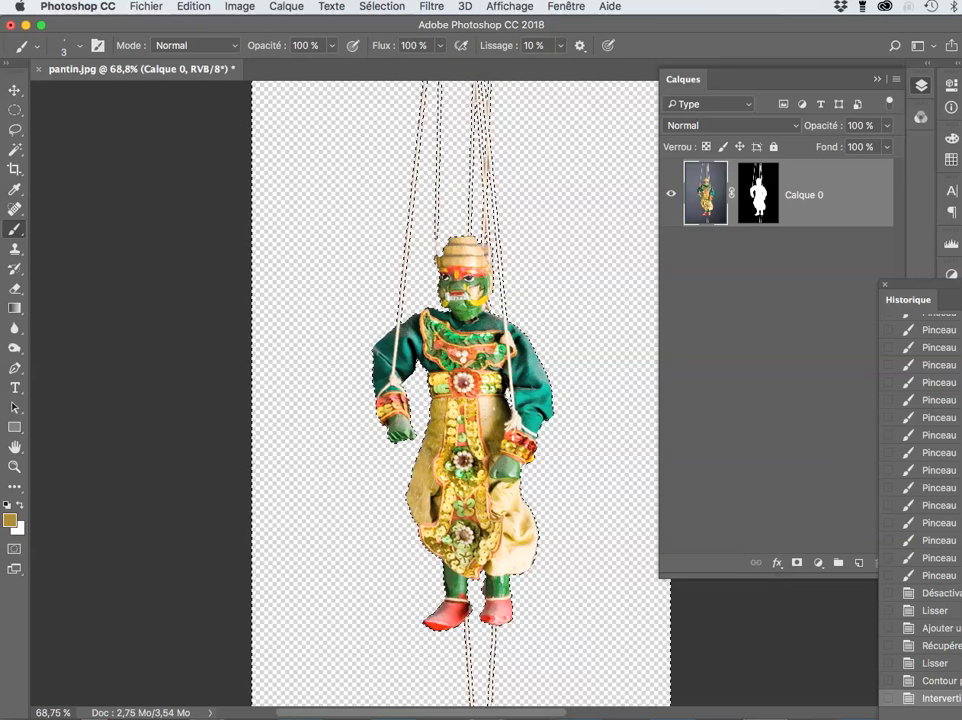
Step: Target Calque 0's mask, hide edges, and fill the inverted background with black twice
{"action": "left_click", "coordinate": [758, 193]}
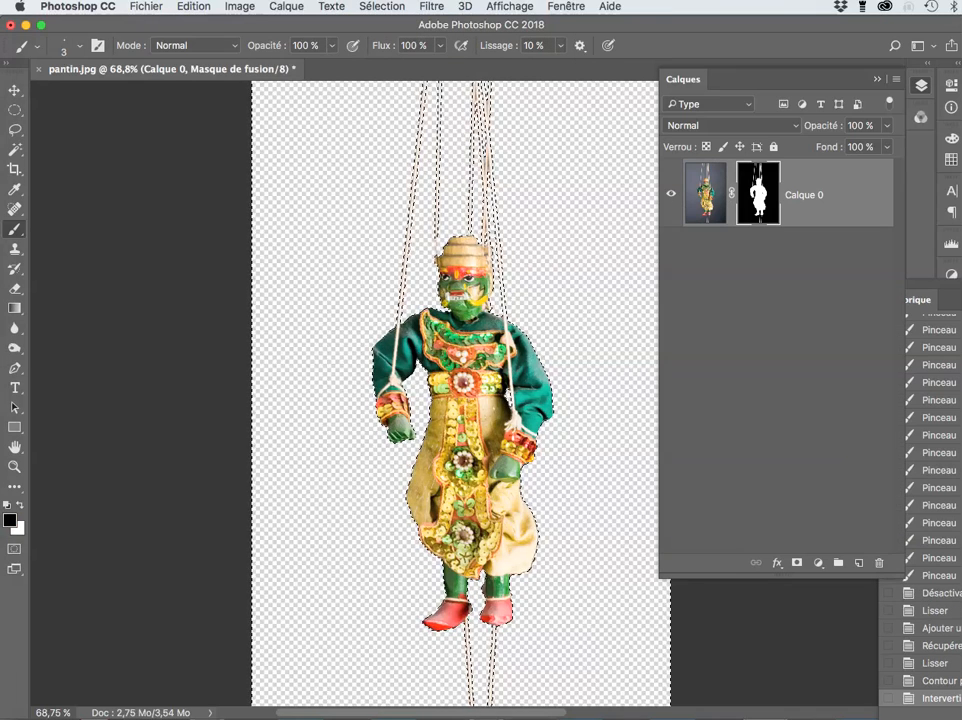
{"action": "scroll", "coordinate": [602, 293], "scroll_direction": "up", "scroll_amount": 8}
{"action": "scroll", "coordinate": [568, 324], "scroll_direction": "up", "scroll_amount": 2}
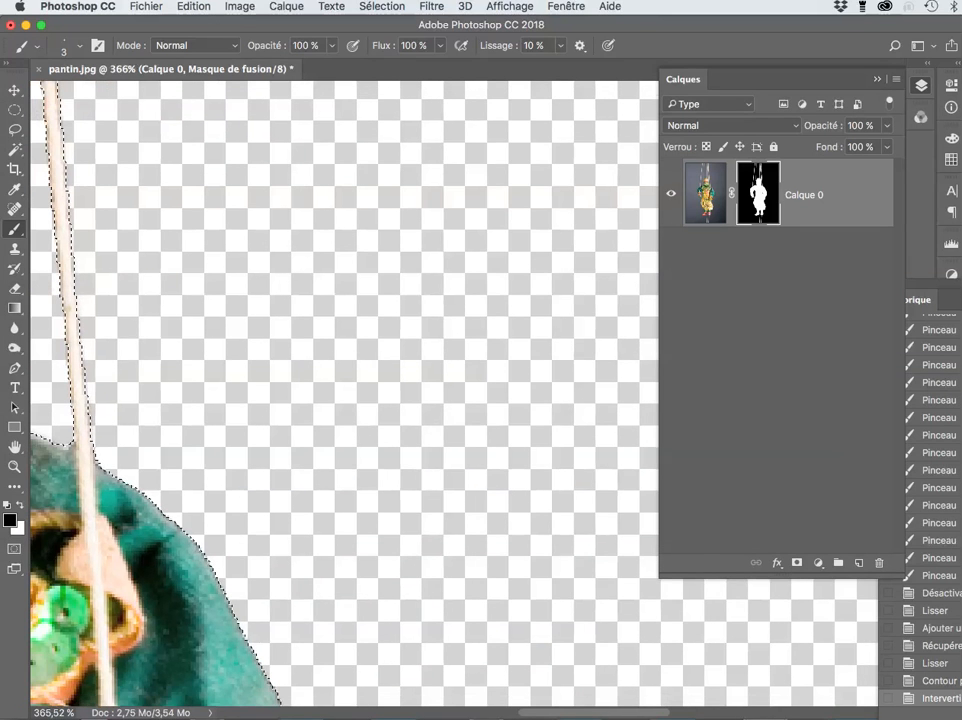
{"action": "scroll", "coordinate": [450, 390], "scroll_direction": "down", "scroll_amount": 2}
{"action": "left_click", "coordinate": [382, 6]}
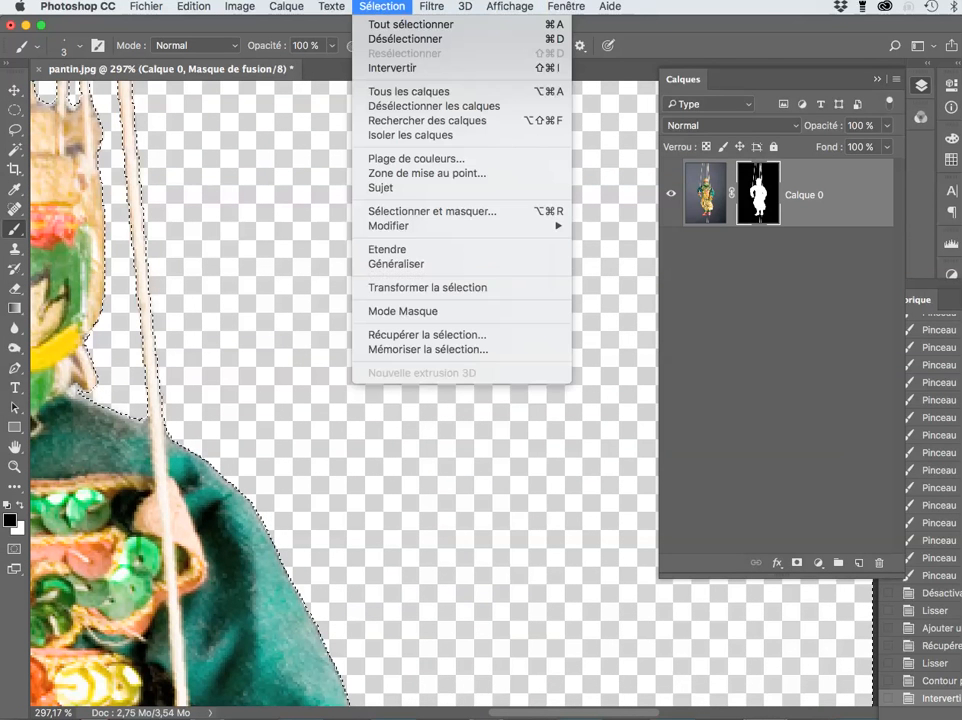
{"action": "mouse_move", "coordinate": [510, 6]}
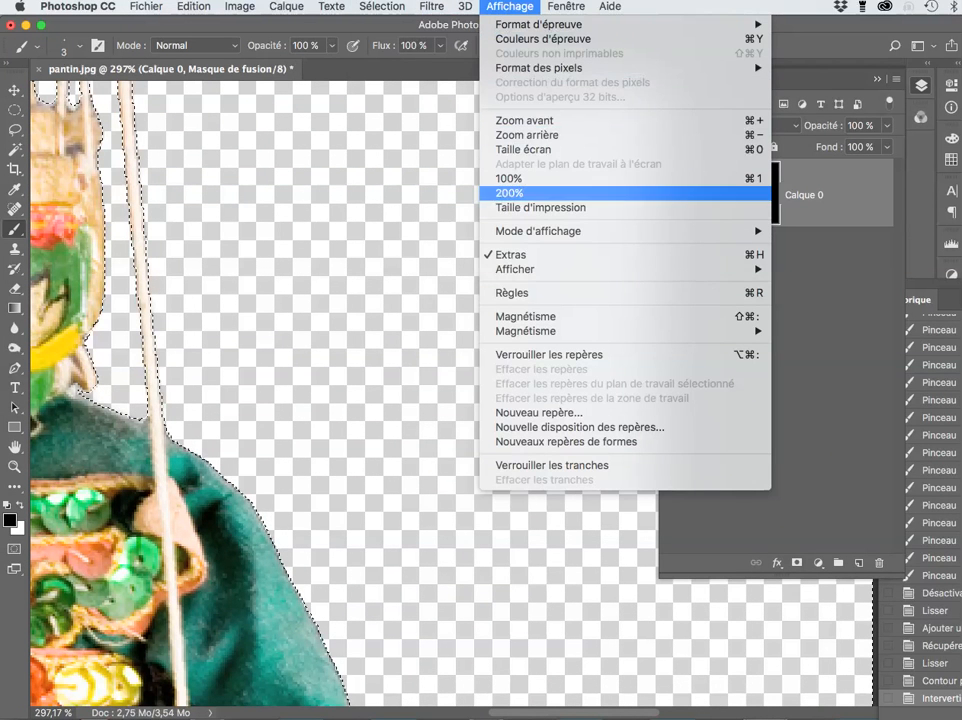
{"action": "left_click", "coordinate": [515, 255]}
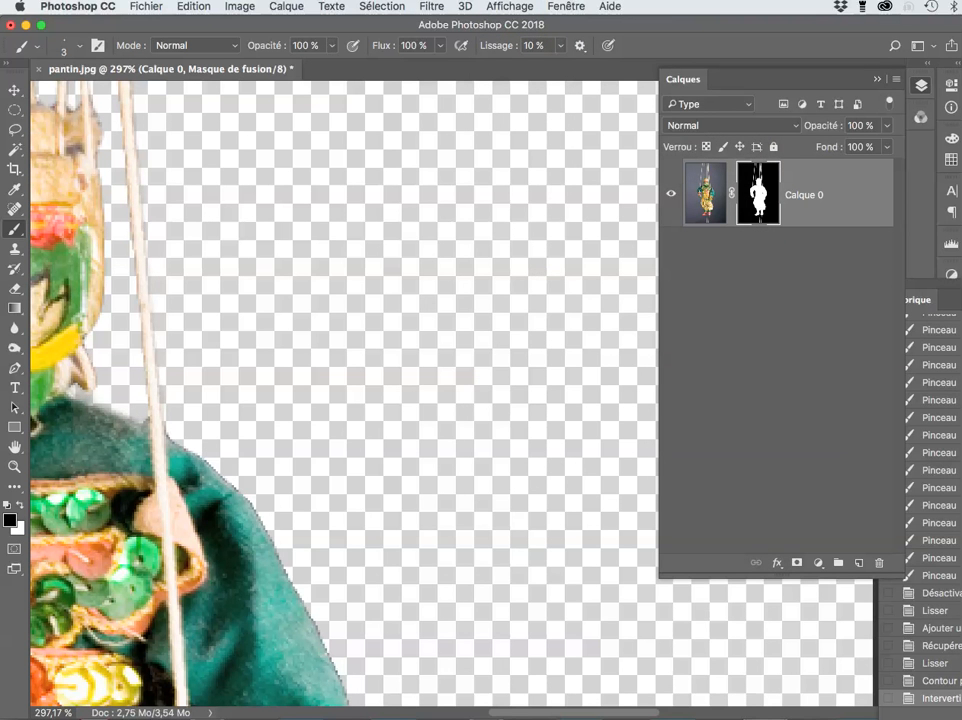
{"action": "key", "text": "alt+BackSpace"}
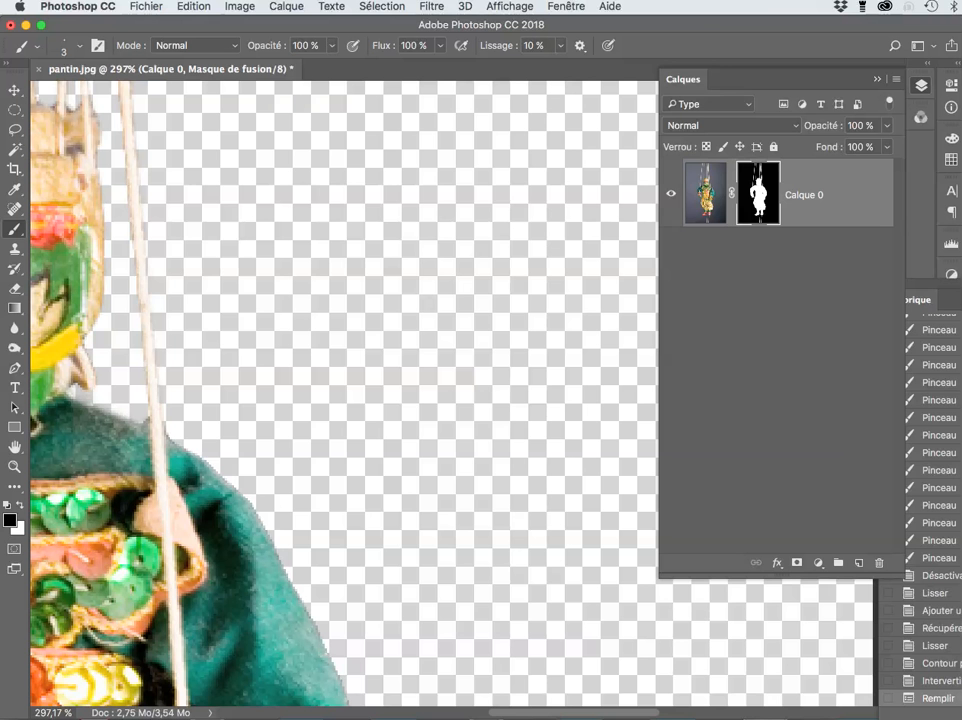
{"action": "key", "text": "alt+BackSpace"}
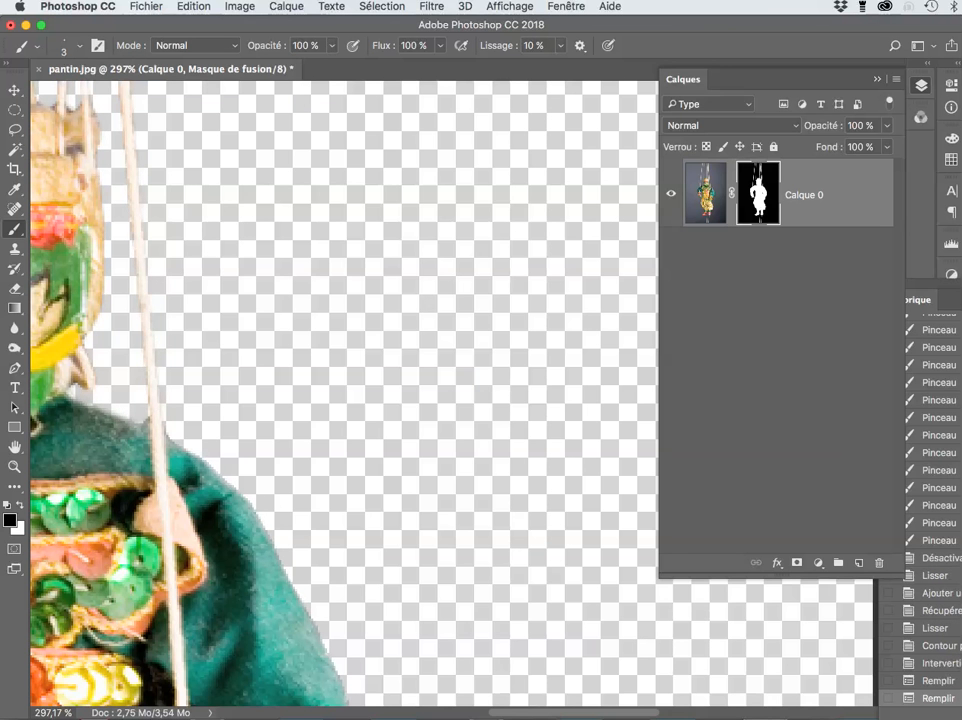
{"action": "key", "text": "super+0"}
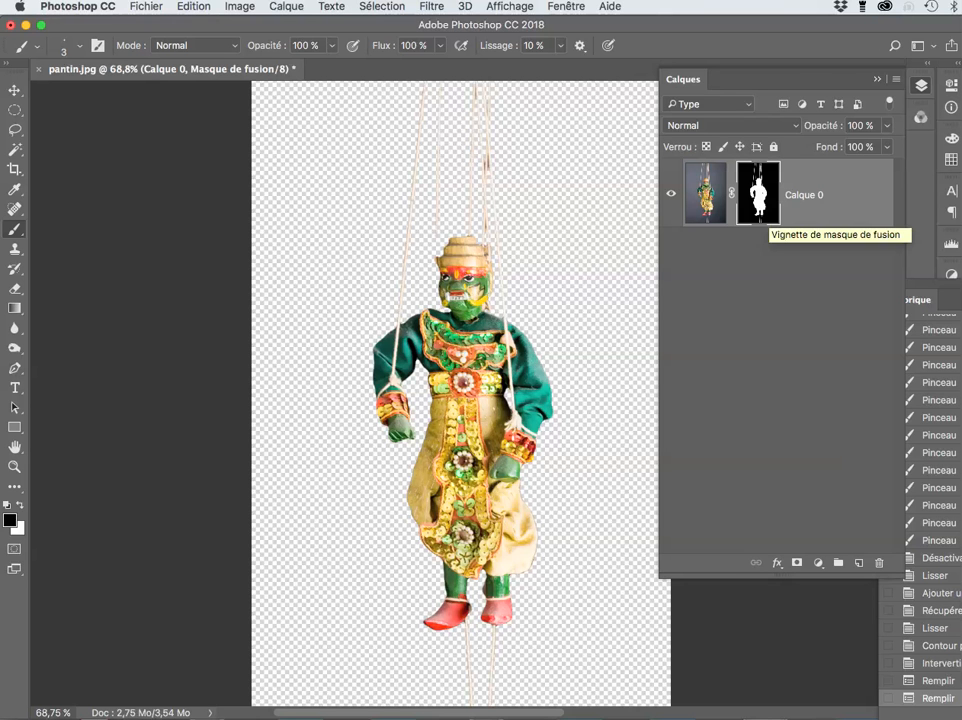
Step: Deselect, target Calque 0's image thumbnail, and add empty Calque 1 beneath it
{"action": "left_click", "coordinate": [382, 6]}
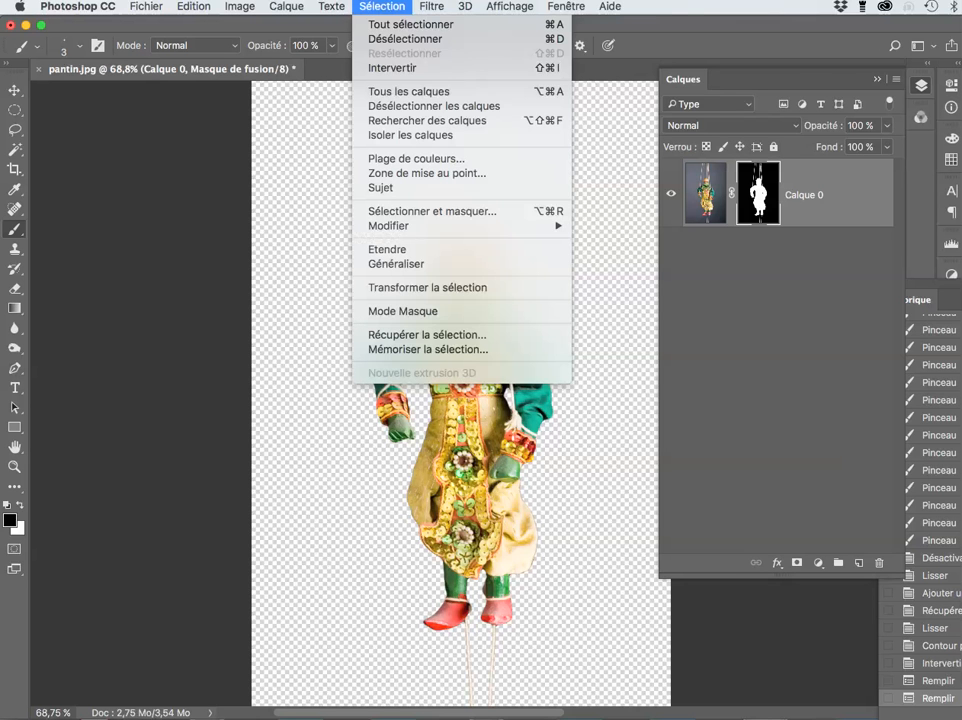
{"action": "left_click", "coordinate": [405, 38]}
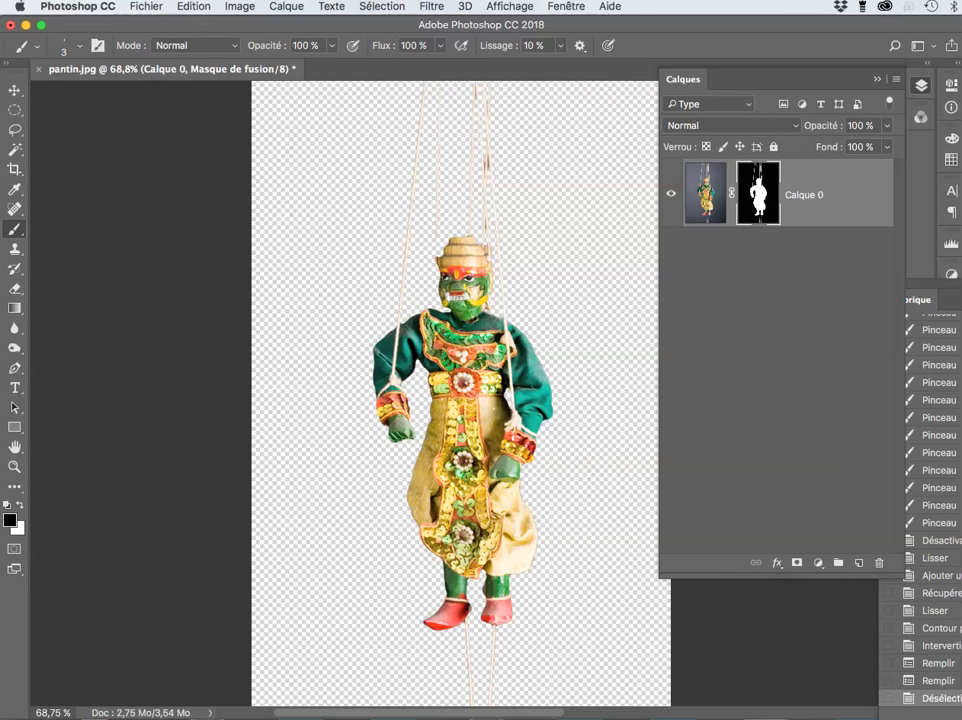
{"action": "left_click", "coordinate": [706, 194]}
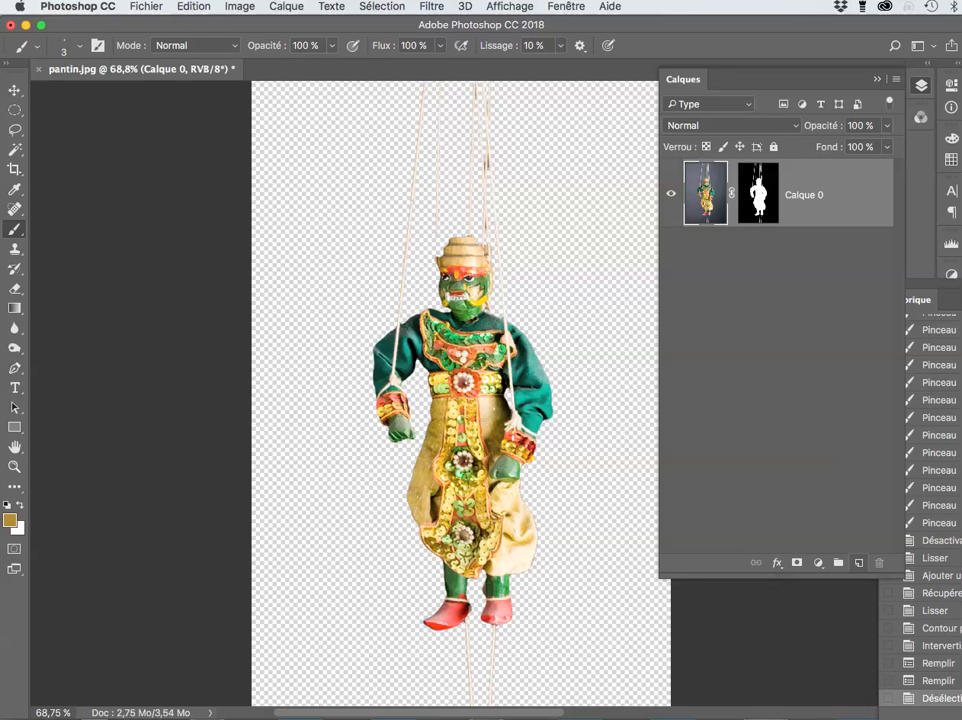
{"action": "left_click", "coordinate": [859, 563], "text": "super"}
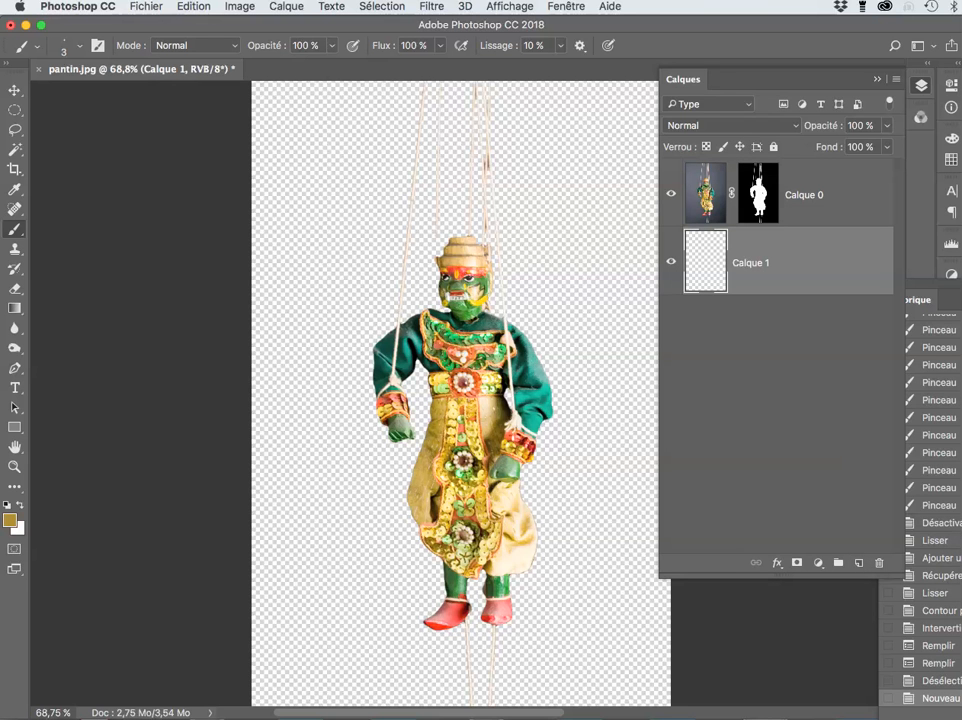
Step: Add a Fond en dégradé fill layer using the Violet, vert, orange gradient preset
{"action": "left_click", "coordinate": [818, 563]}
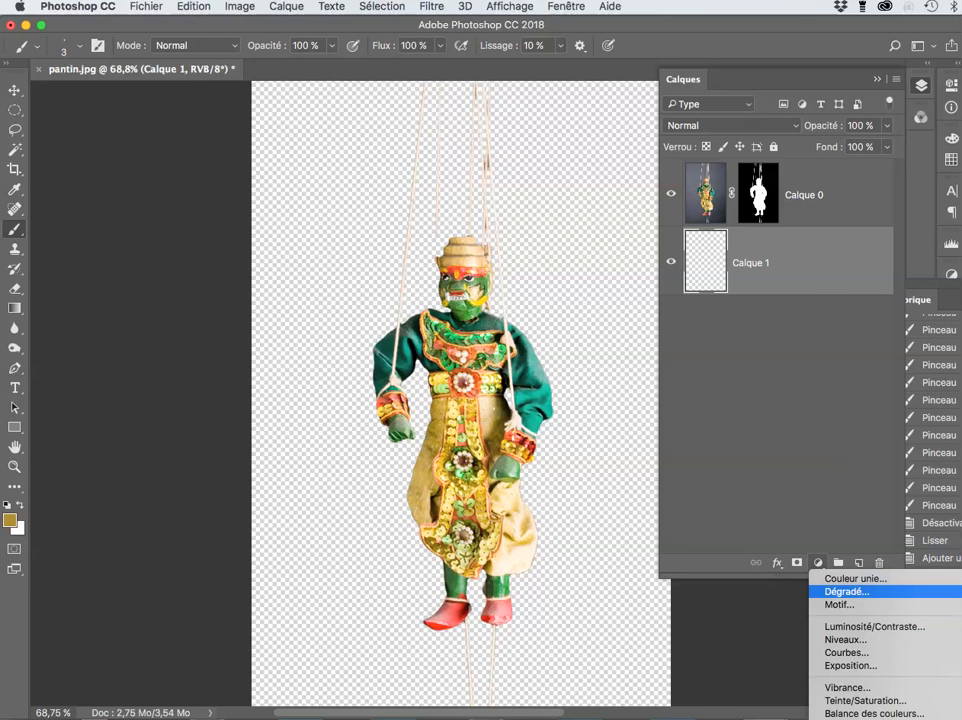
{"action": "left_click", "coordinate": [846, 591]}
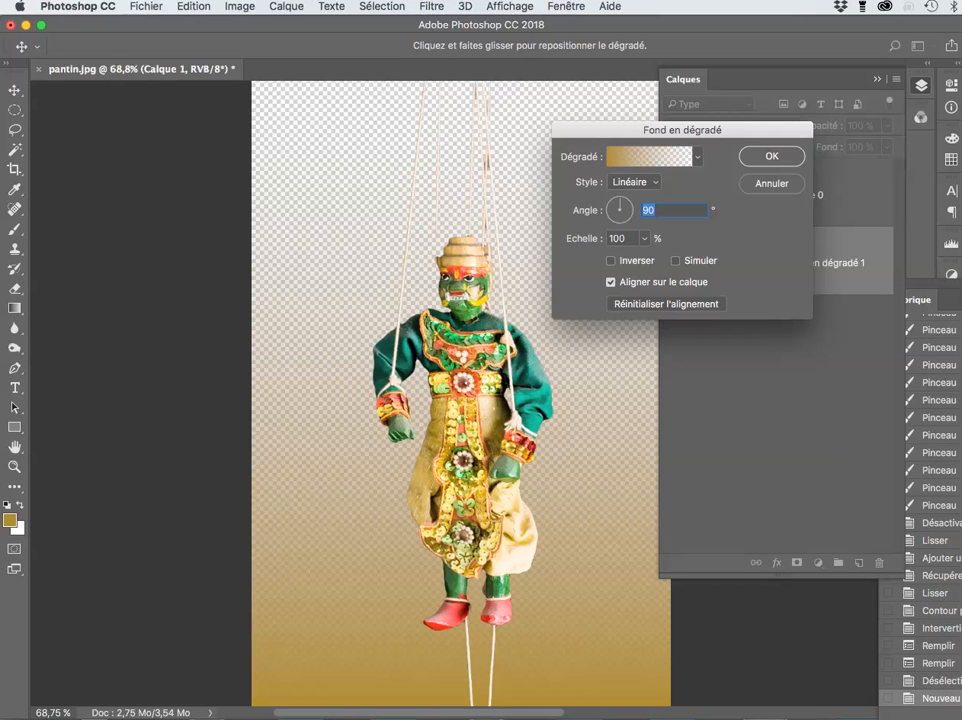
{"action": "left_click", "coordinate": [698, 157]}
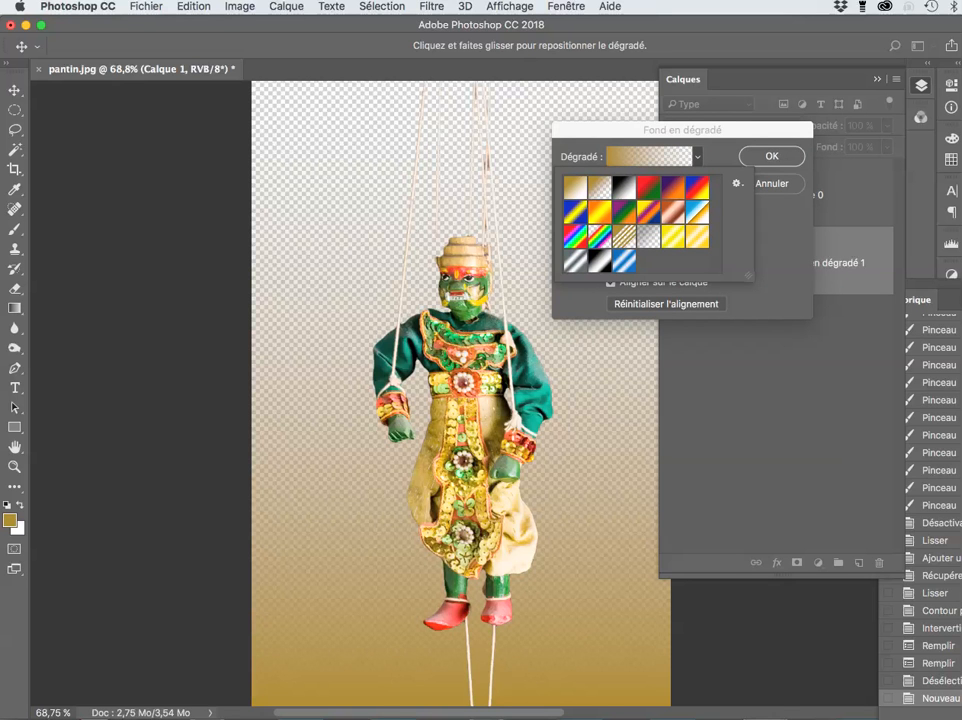
{"action": "left_click", "coordinate": [624, 212]}
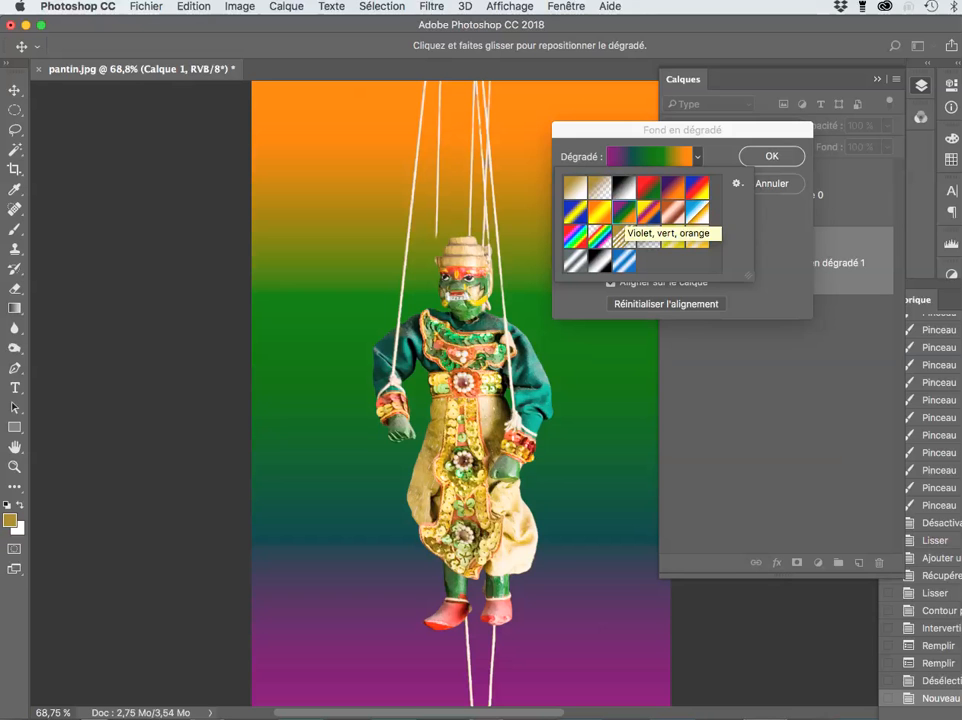
{"action": "left_click", "coordinate": [772, 156]}
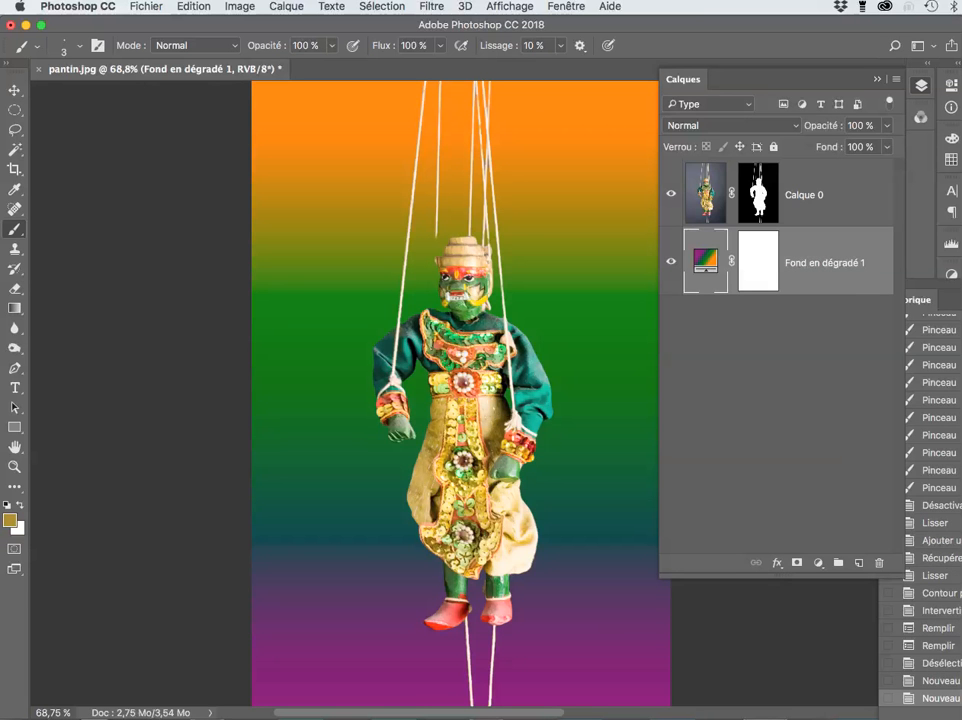
Step: Zoom in on the cut-out edges and target Calque 0's layer mask thumbnail
{"action": "scroll", "coordinate": [511, 387], "scroll_direction": "up", "scroll_amount": 6}
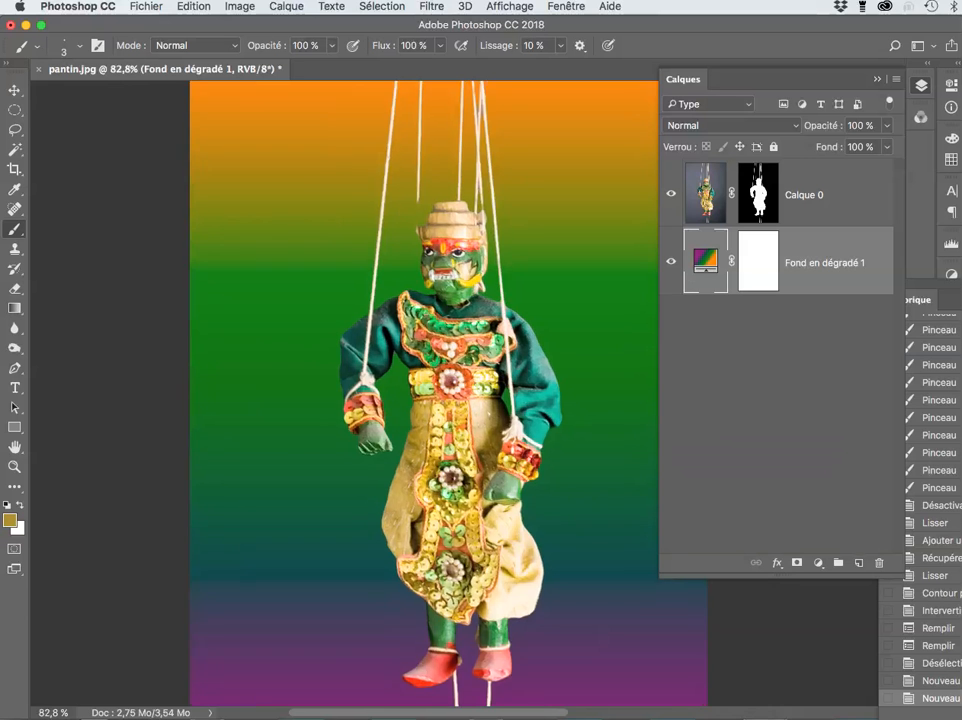
{"action": "scroll", "coordinate": [514, 386], "scroll_direction": "up", "scroll_amount": 4}
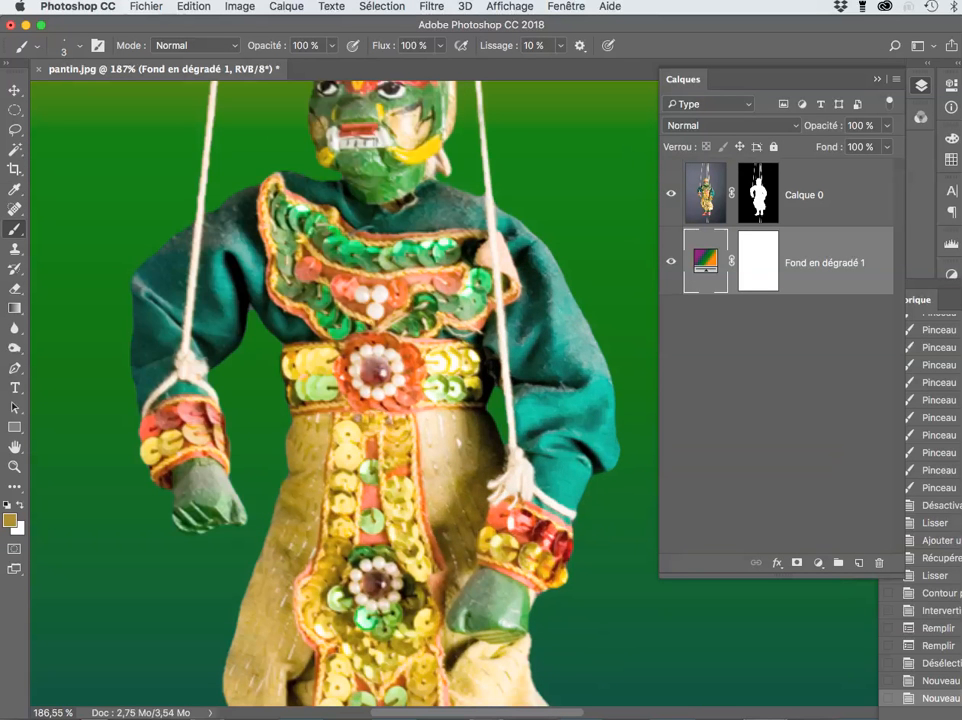
{"action": "scroll", "coordinate": [514, 386], "scroll_direction": "down", "scroll_amount": 1}
{"action": "scroll", "coordinate": [514, 386], "scroll_direction": "up", "scroll_amount": 2}
{"action": "scroll", "coordinate": [514, 386], "scroll_direction": "down", "scroll_amount": 10}
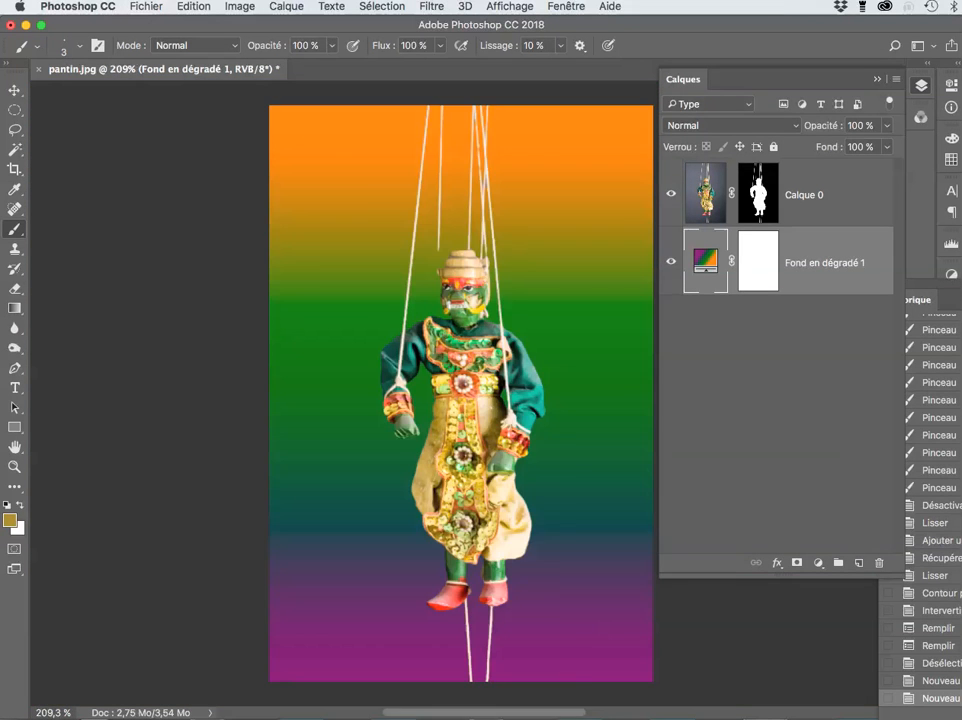
{"action": "scroll", "coordinate": [511, 388], "scroll_direction": "up", "scroll_amount": 4}
{"action": "scroll", "coordinate": [511, 388], "scroll_direction": "up", "scroll_amount": 5}
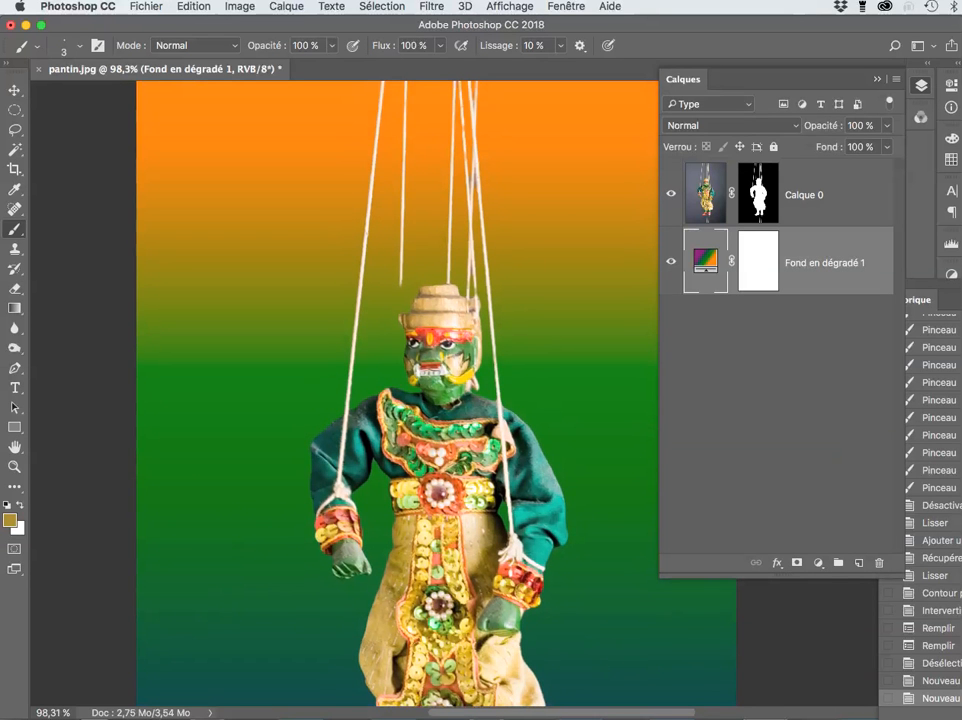
{"action": "scroll", "coordinate": [511, 388], "scroll_direction": "up", "scroll_amount": 1}
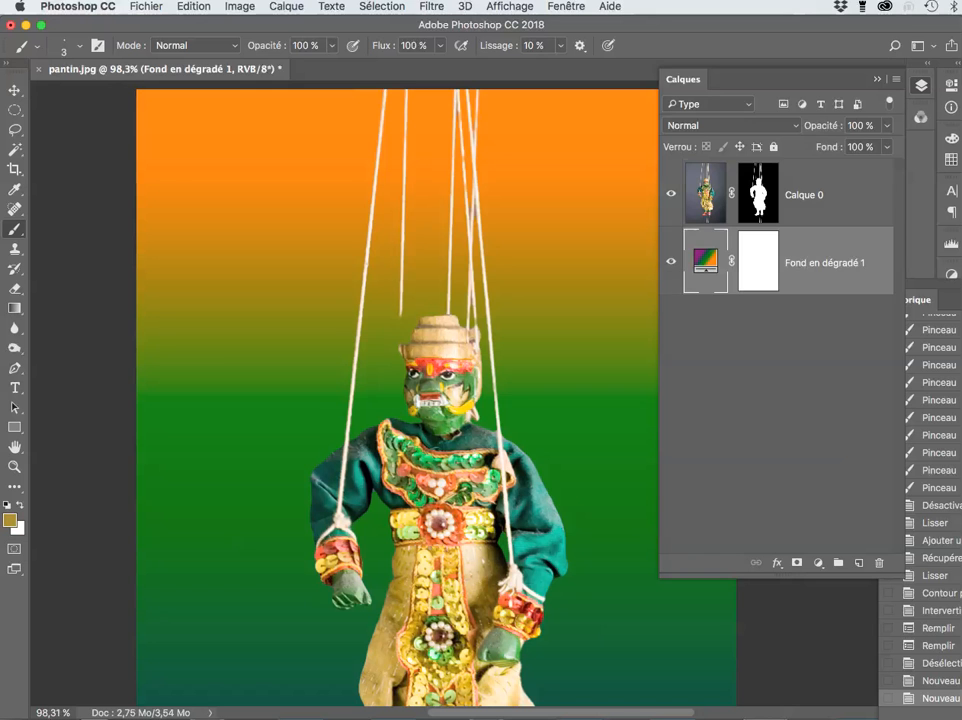
{"action": "left_click", "coordinate": [758, 194]}
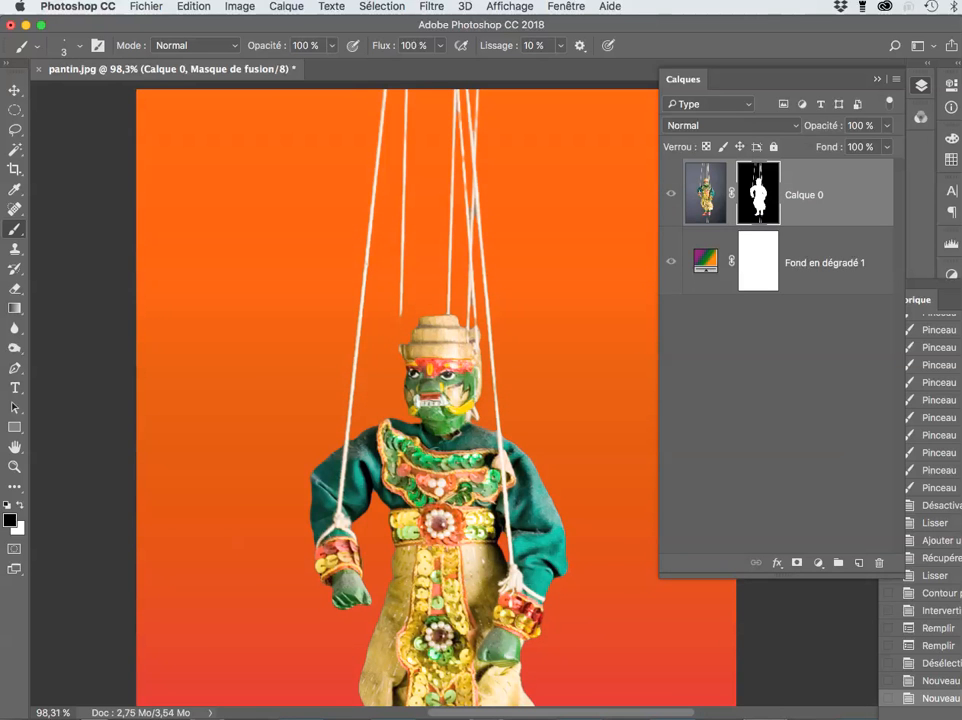
Step: With white and a few-pixel brush, repaint the missing strings down to the hat brim
{"action": "scroll", "coordinate": [426, 354], "scroll_direction": "up", "scroll_amount": 5}
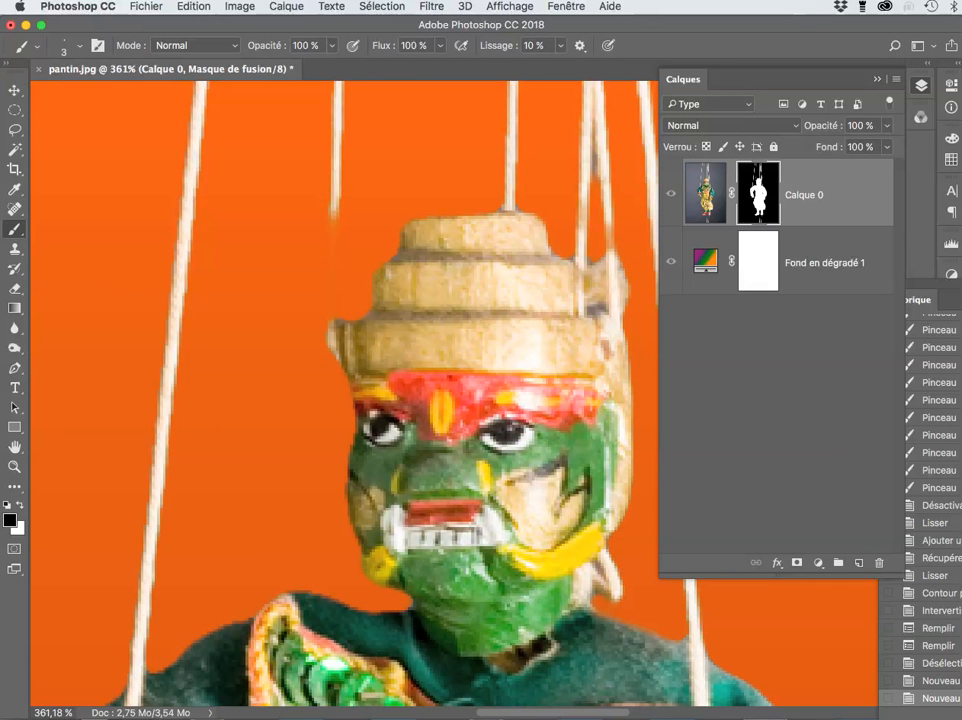
{"action": "key", "text": "x"}
{"action": "left_click_drag", "start_coordinate": [367, 215], "coordinate": [371, 214]}
{"action": "left_click", "coordinate": [335, 212]}
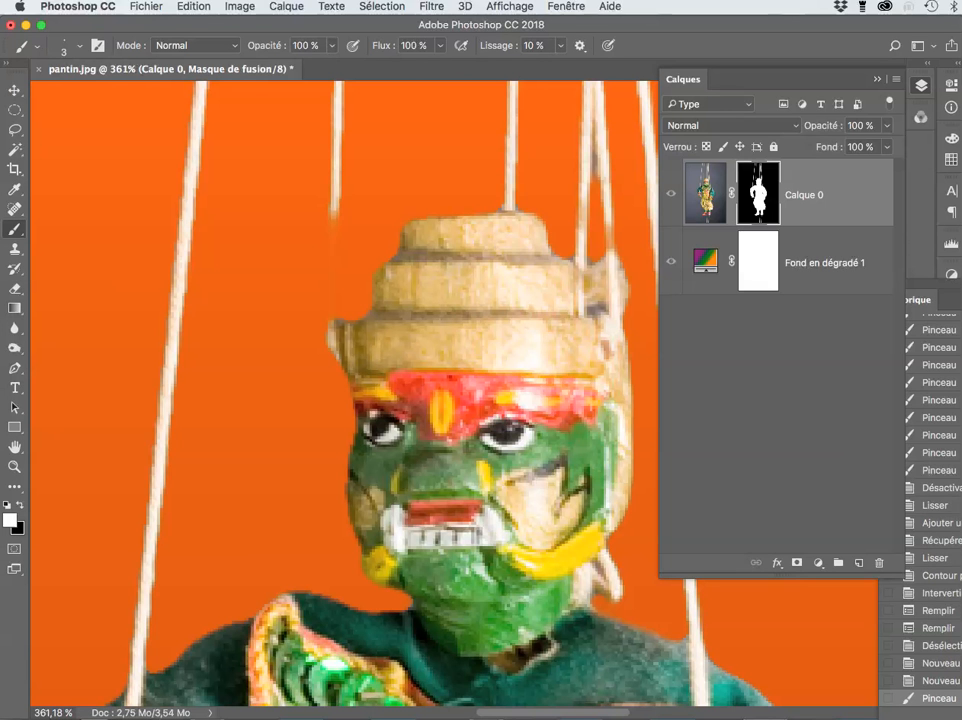
{"action": "left_click", "coordinate": [337, 317], "text": "shift"}
{"action": "left_click", "coordinate": [337, 317]}
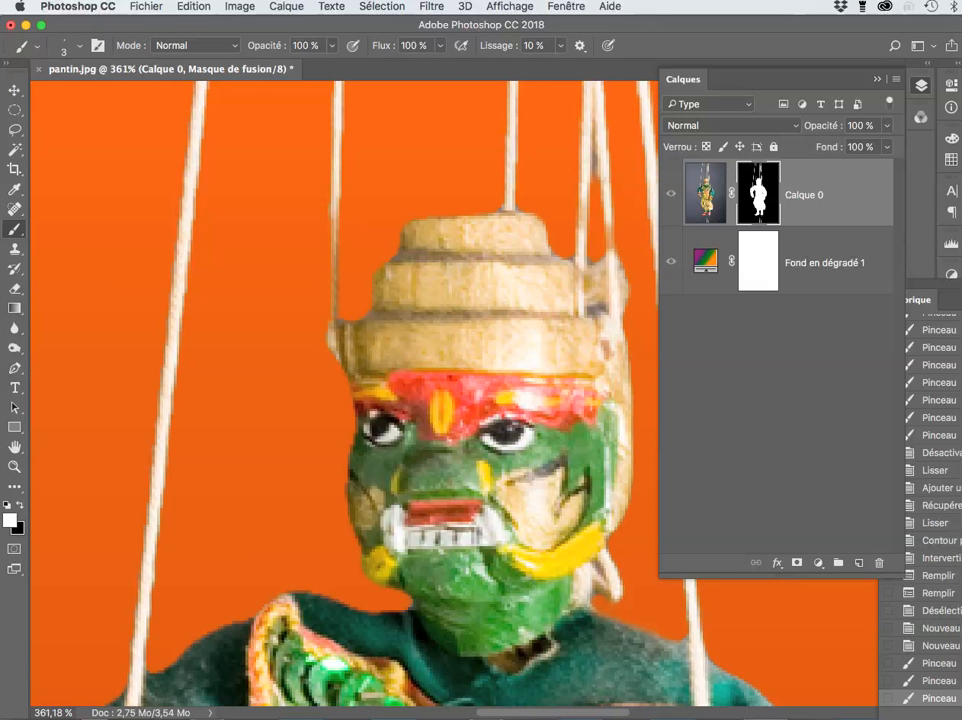
{"action": "left_click", "coordinate": [332, 342], "text": "shift"}
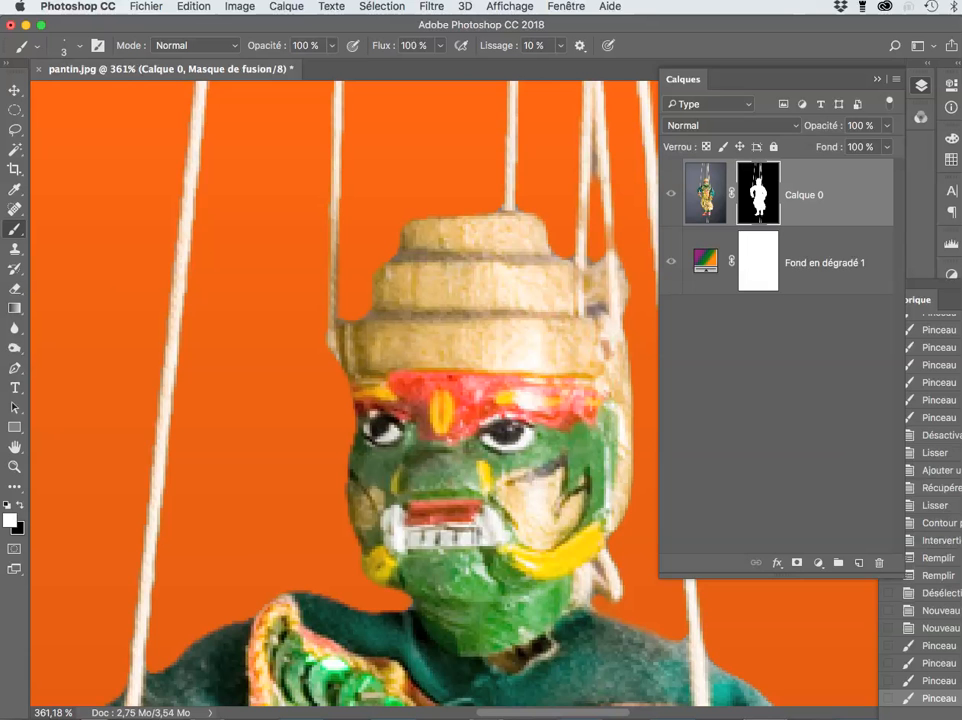
{"action": "left_click_drag", "start_coordinate": [335, 340], "coordinate": [289, 411]}
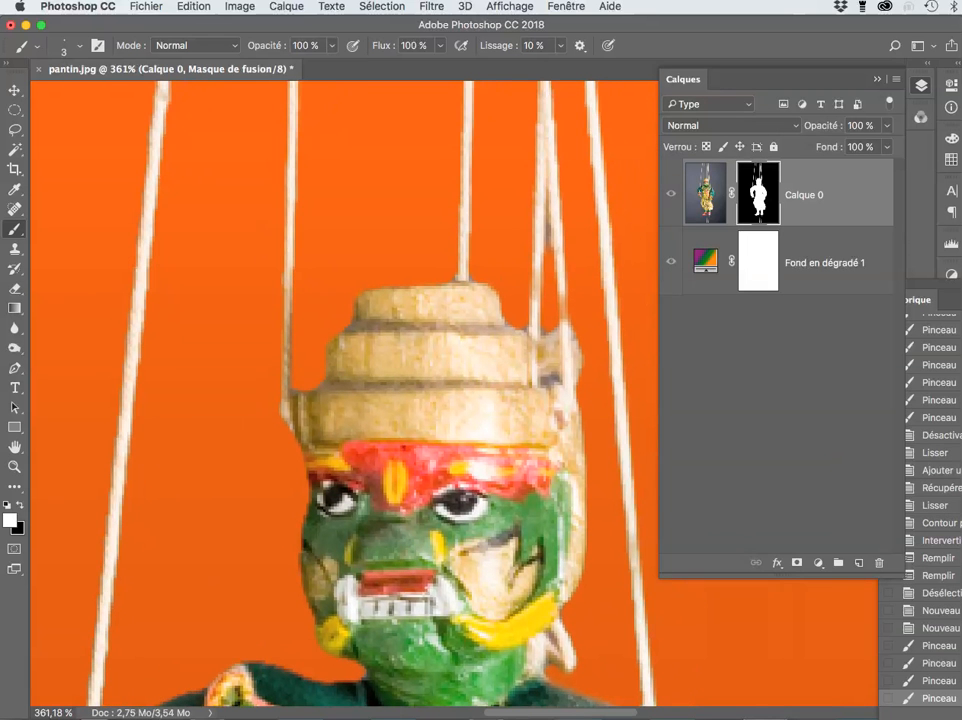
{"action": "left_click", "coordinate": [288, 413]}
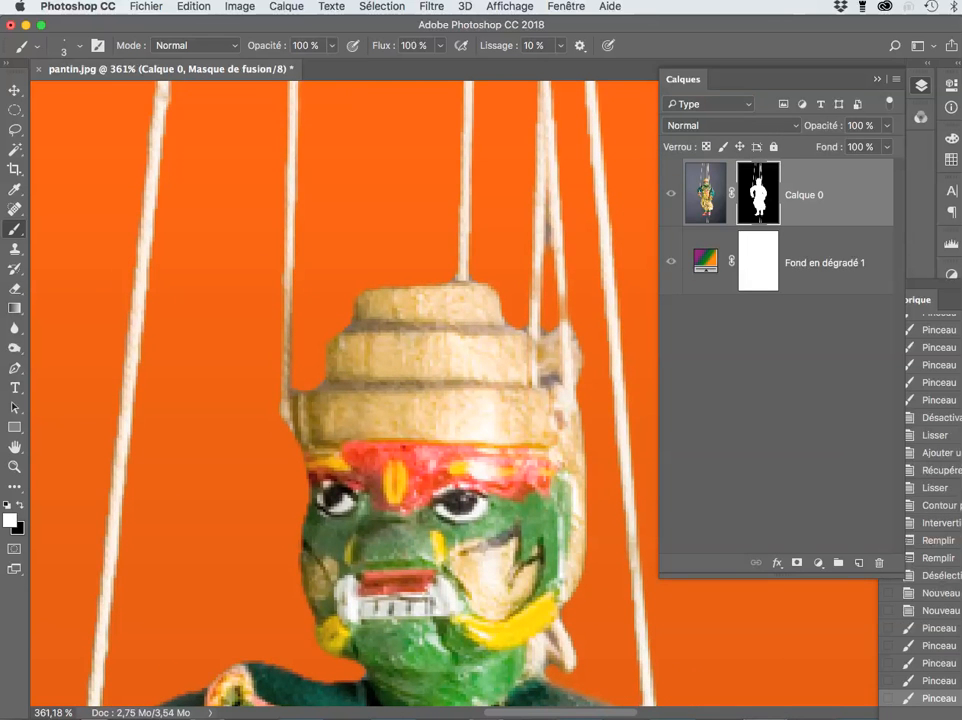
{"action": "mouse_move", "coordinate": [560, 291]}
{"action": "left_mouse_down"}
{"action": "mouse_move", "coordinate": [567, 325]}
{"action": "mouse_move", "coordinate": [460, 633]}
{"action": "left_mouse_up"}
Step: Set the brush to 4 px and brighten faded string sections, including the leftmost string
{"action": "scroll", "coordinate": [455, 390], "scroll_direction": "up", "scroll_amount": 5}
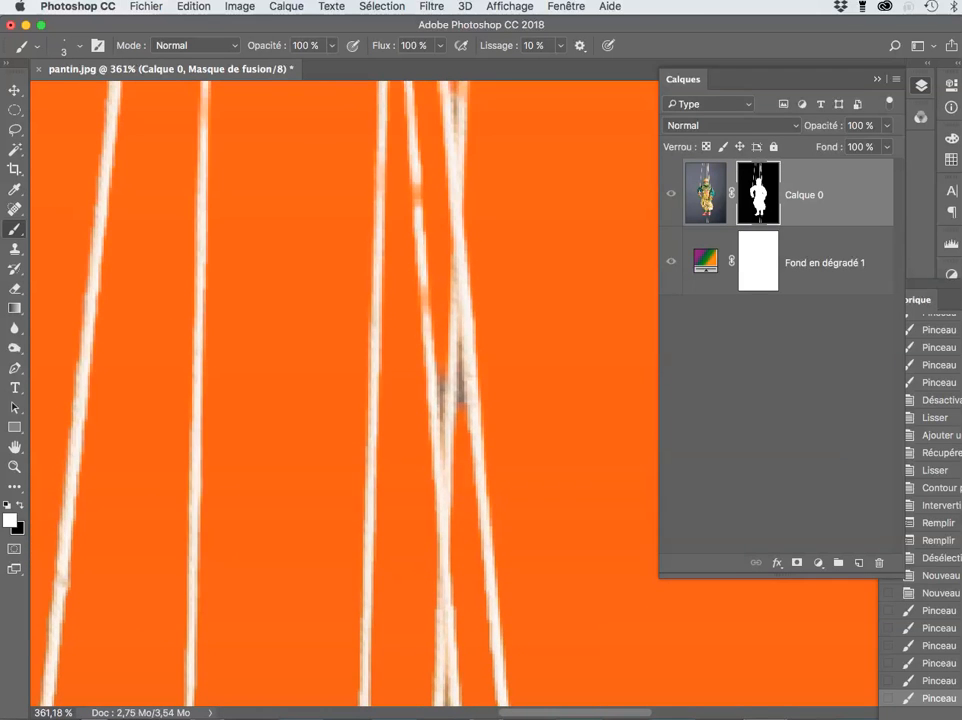
{"action": "scroll", "coordinate": [455, 390], "scroll_direction": "up", "scroll_amount": 3}
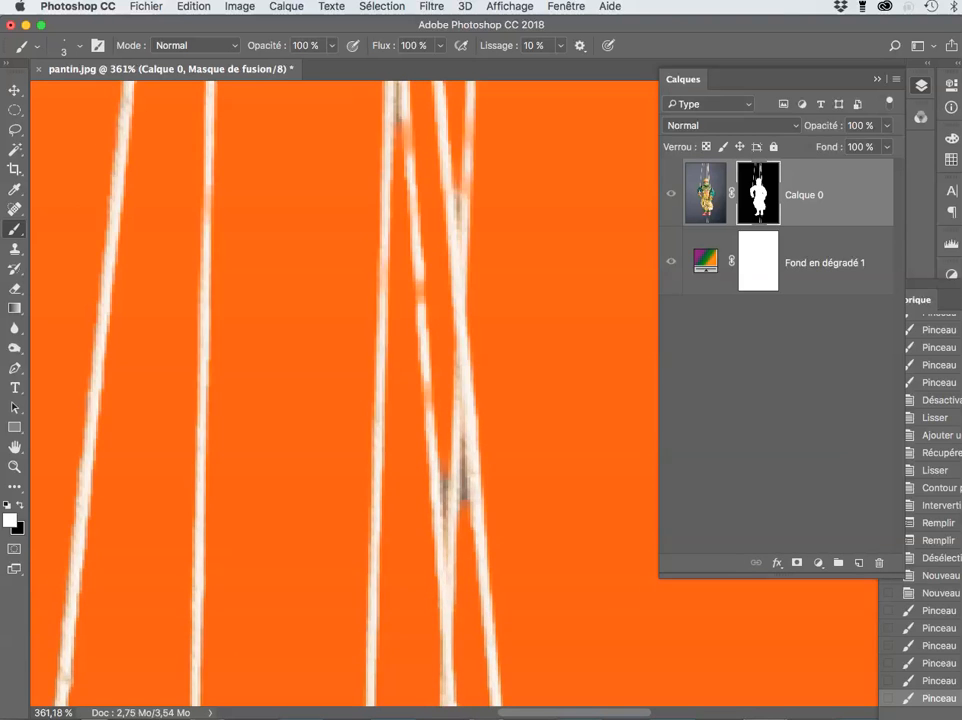
{"action": "scroll", "coordinate": [455, 390], "scroll_direction": "up", "scroll_amount": 2}
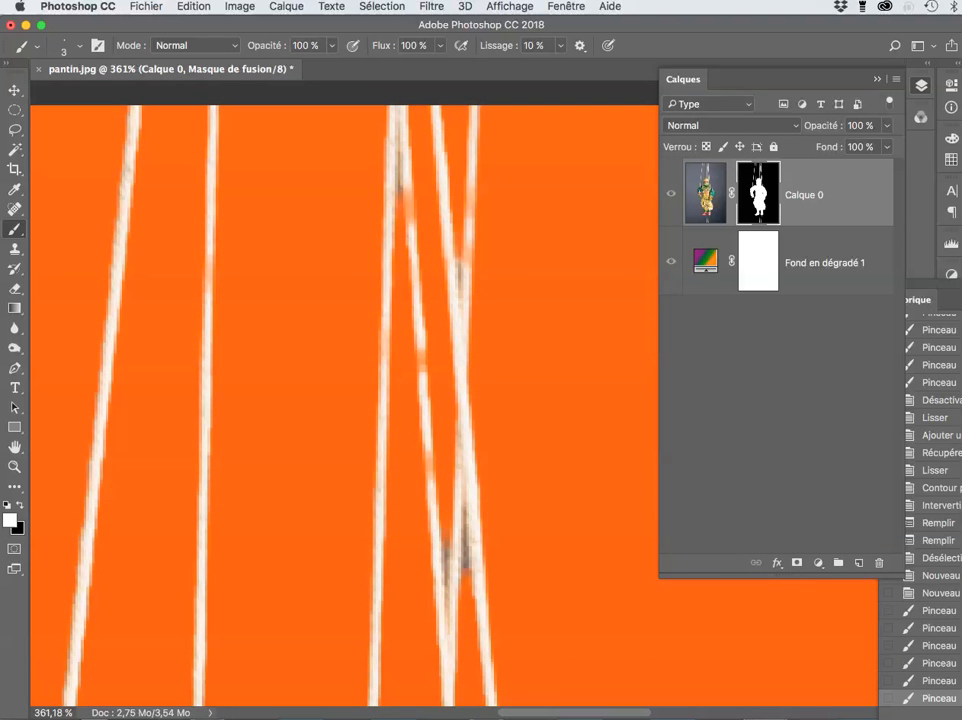
{"action": "left_click", "coordinate": [406, 160], "text": "ctrl+alt"}
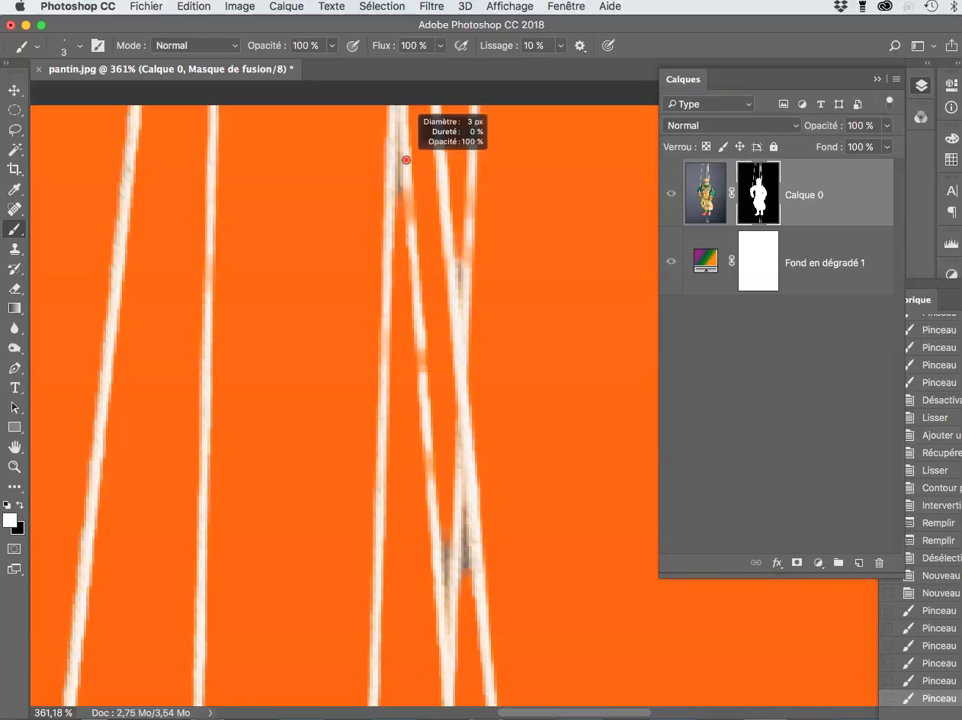
{"action": "left_click_drag", "start_coordinate": [406, 160], "coordinate": [407, 160]}
{"action": "left_click", "coordinate": [407, 160]}
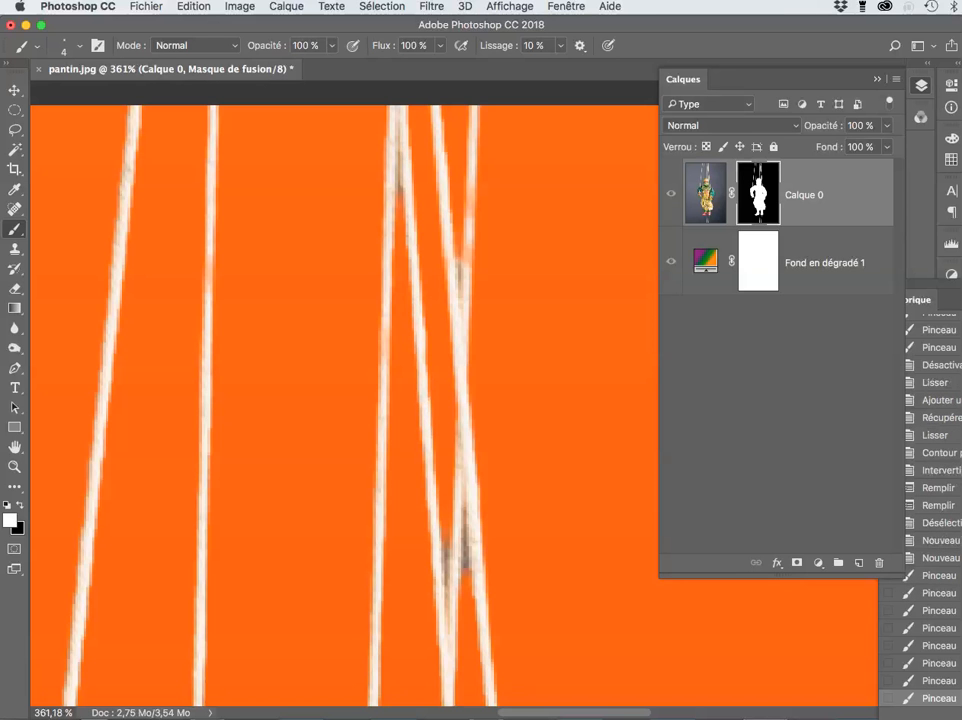
{"action": "left_click_drag", "start_coordinate": [209, 290], "coordinate": [206, 400]}
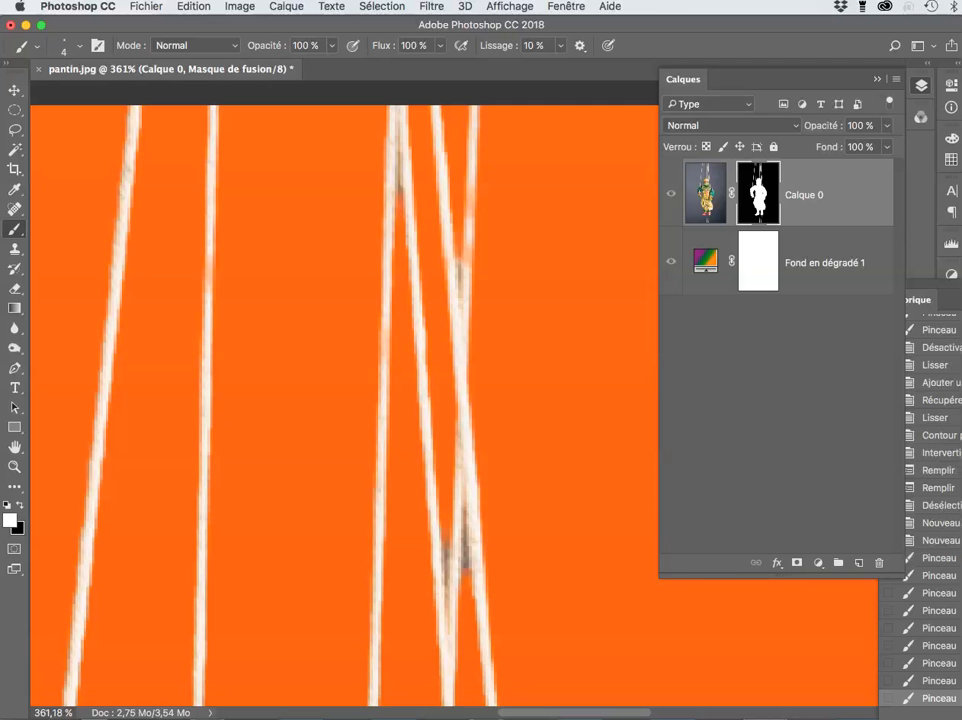
{"action": "left_click_drag", "start_coordinate": [473, 186], "coordinate": [467, 266]}
{"action": "scroll", "coordinate": [345, 394], "scroll_direction": "down", "scroll_amount": 3}
{"action": "scroll", "coordinate": [345, 394], "scroll_direction": "left", "scroll_amount": 2}
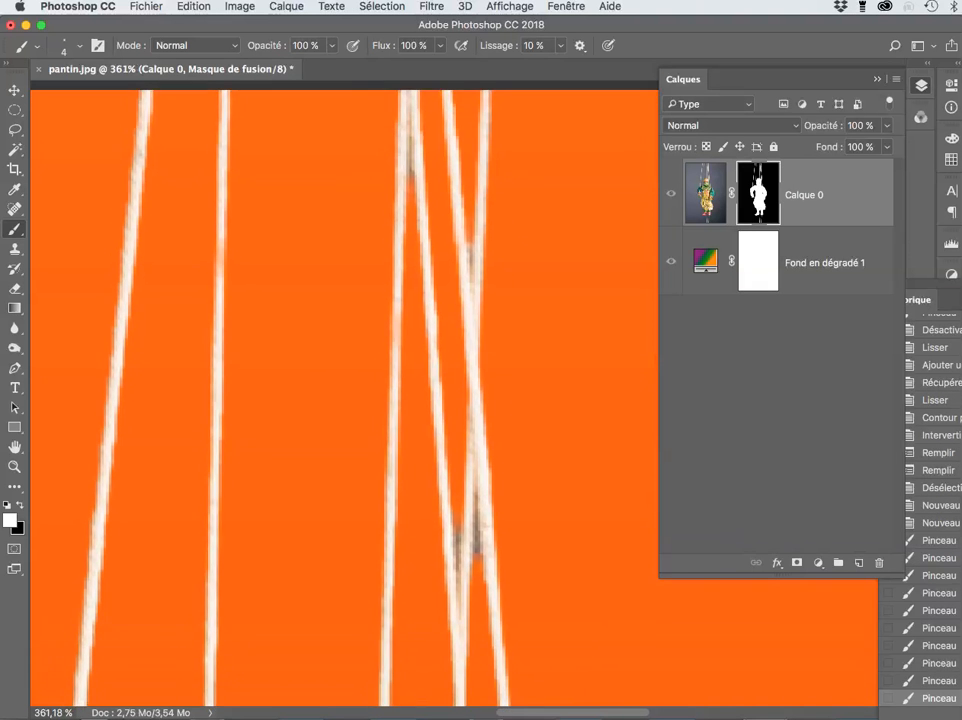
{"action": "scroll", "coordinate": [345, 394], "scroll_direction": "left", "scroll_amount": 2}
{"action": "scroll", "coordinate": [345, 394], "scroll_direction": "up", "scroll_amount": 1}
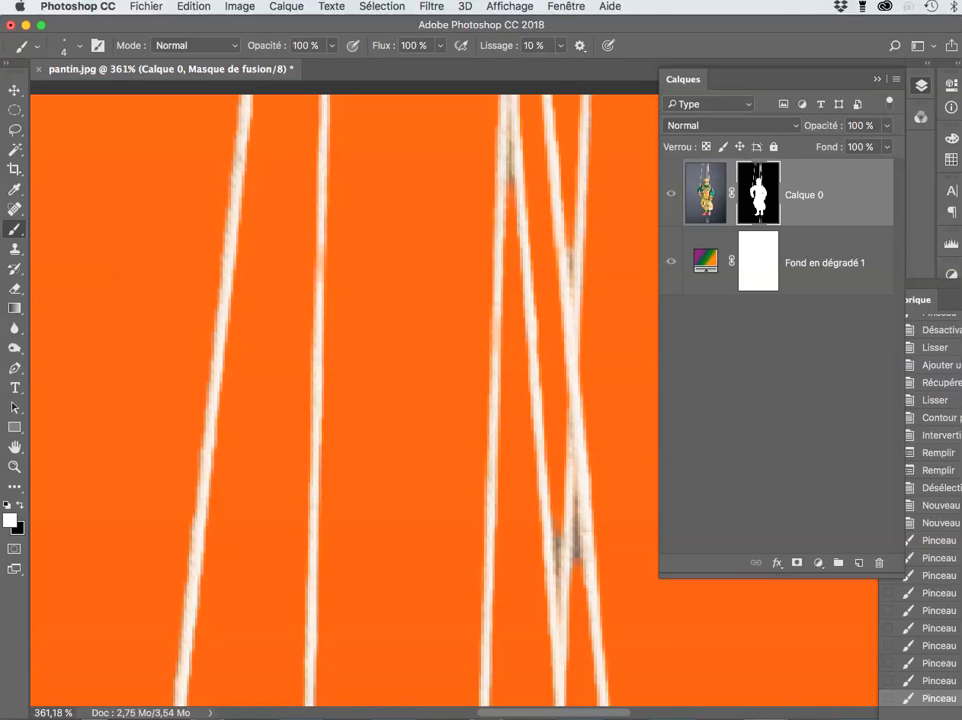
{"action": "left_click_drag", "start_coordinate": [245, 118], "coordinate": [199, 500]}
{"action": "scroll", "coordinate": [345, 394], "scroll_direction": "down", "scroll_amount": 10}
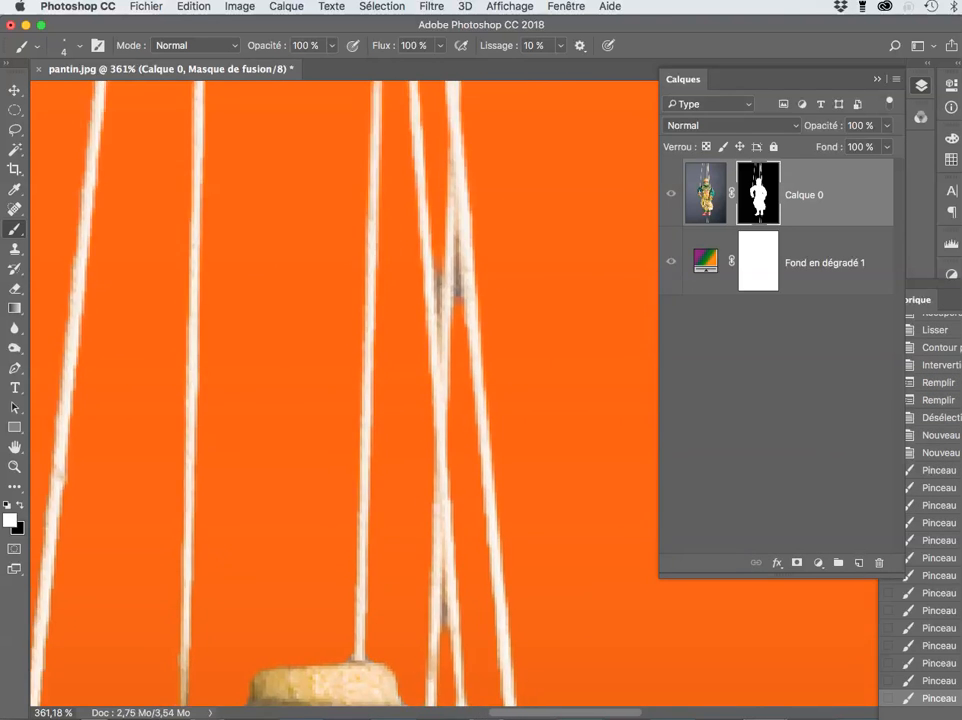
{"action": "scroll", "coordinate": [345, 394], "scroll_direction": "down", "scroll_amount": 8}
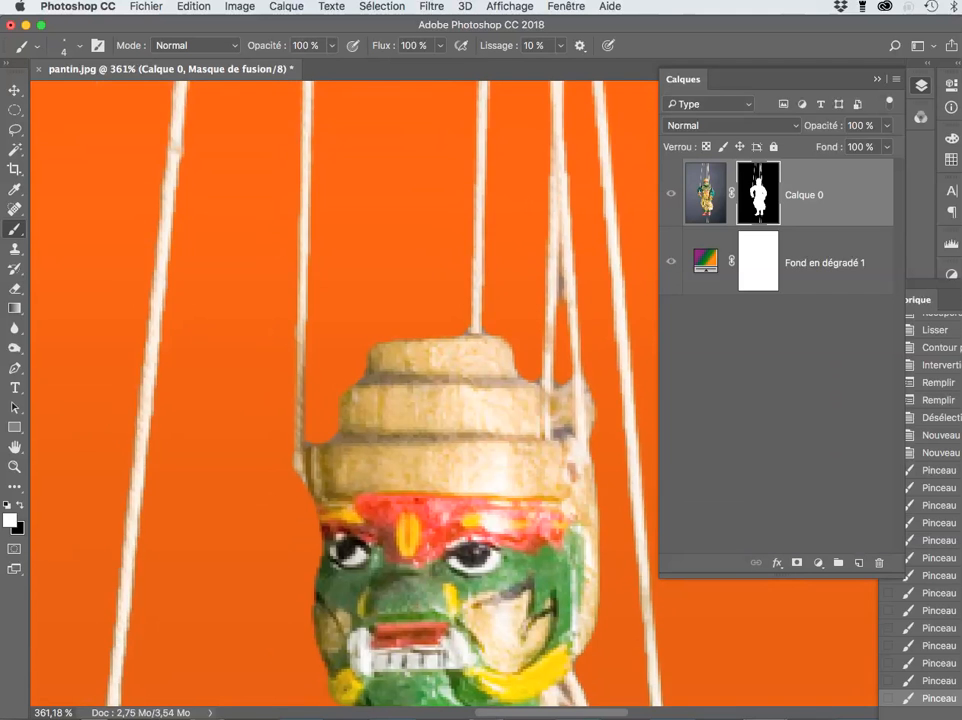
{"action": "key", "text": "super+0"}
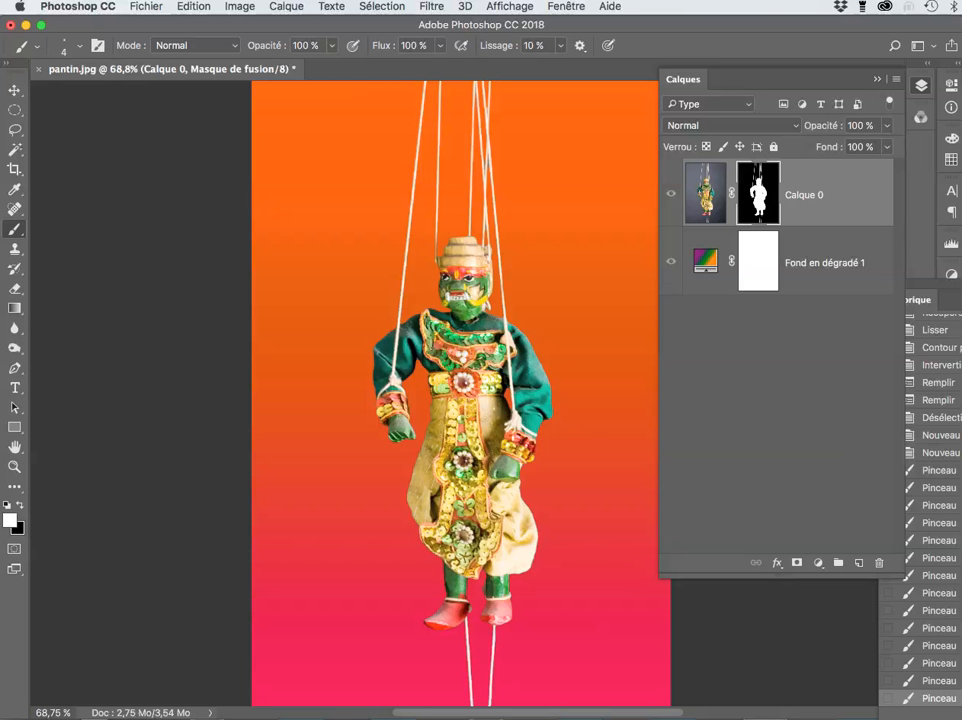
Step: Convert Calque 0 with Convertir en objet dynamique
{"action": "right_click", "coordinate": [850, 168]}
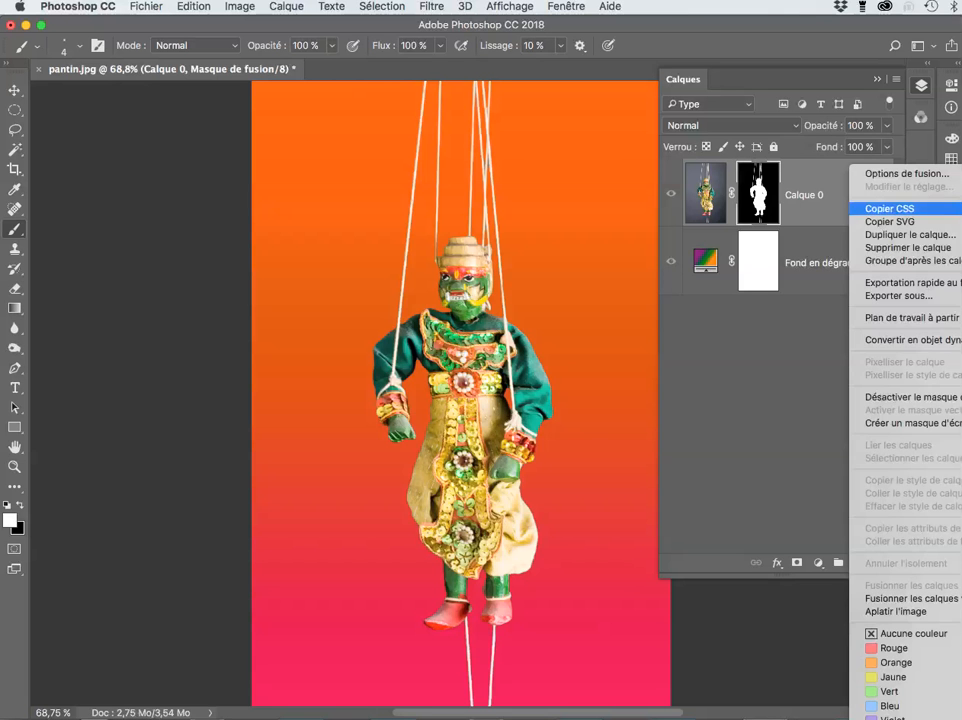
{"action": "left_click", "coordinate": [905, 339]}
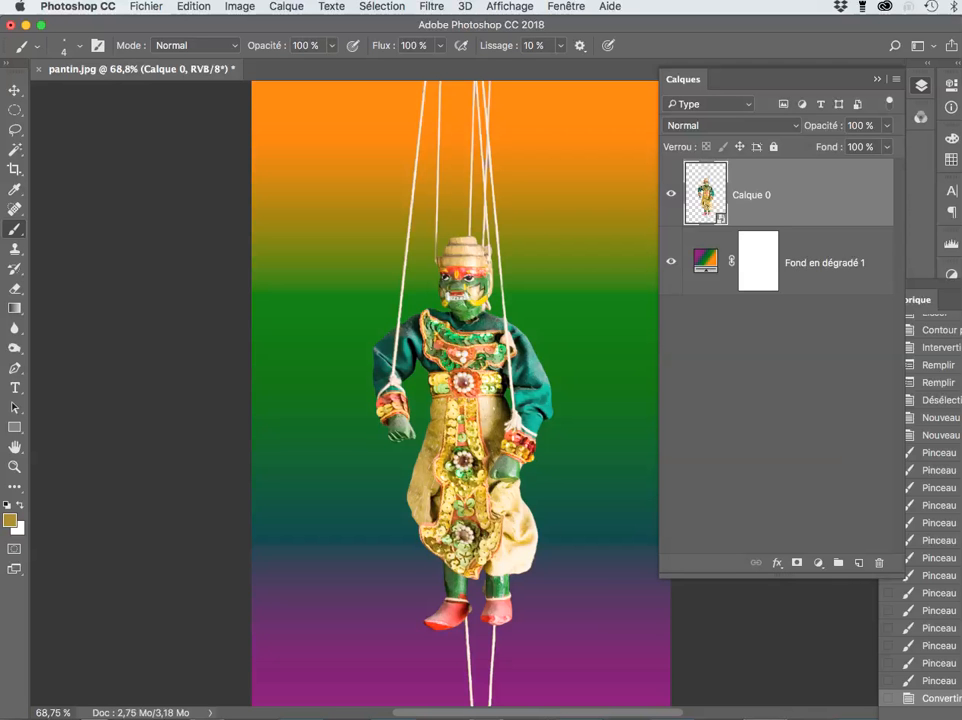
{"action": "left_click", "coordinate": [146, 7]}
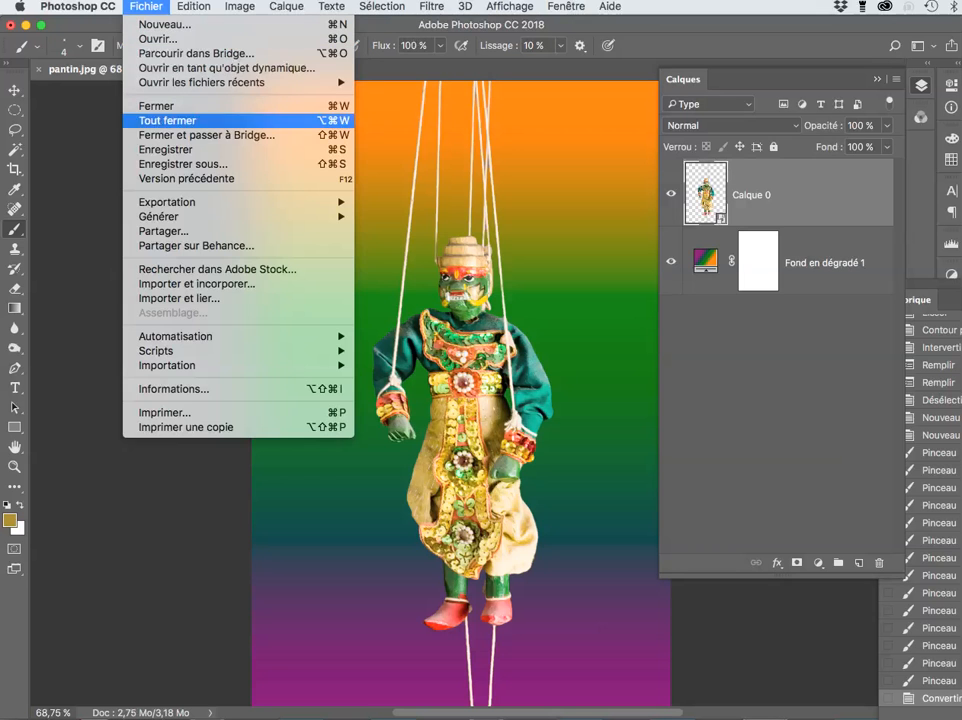
{"action": "key", "text": "Return"}
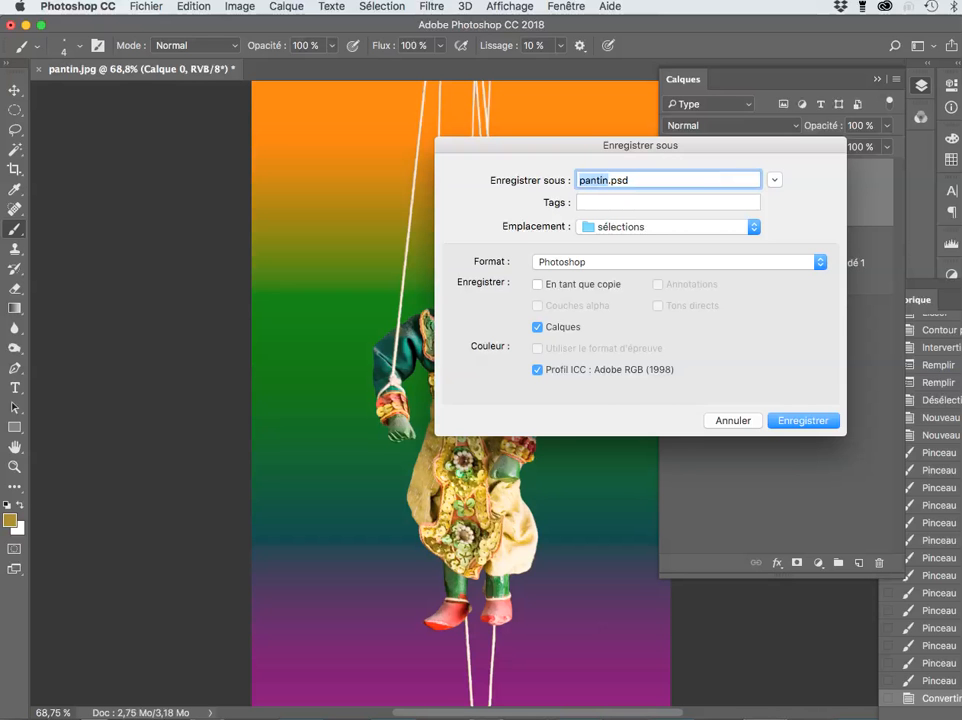
{"action": "key", "text": "Escape"}
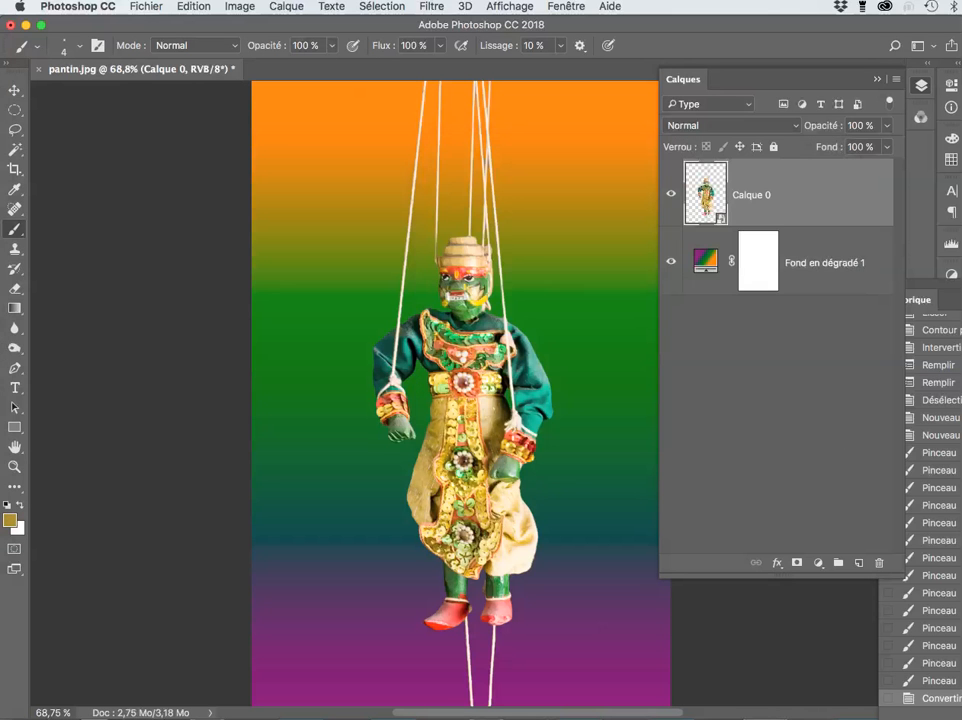